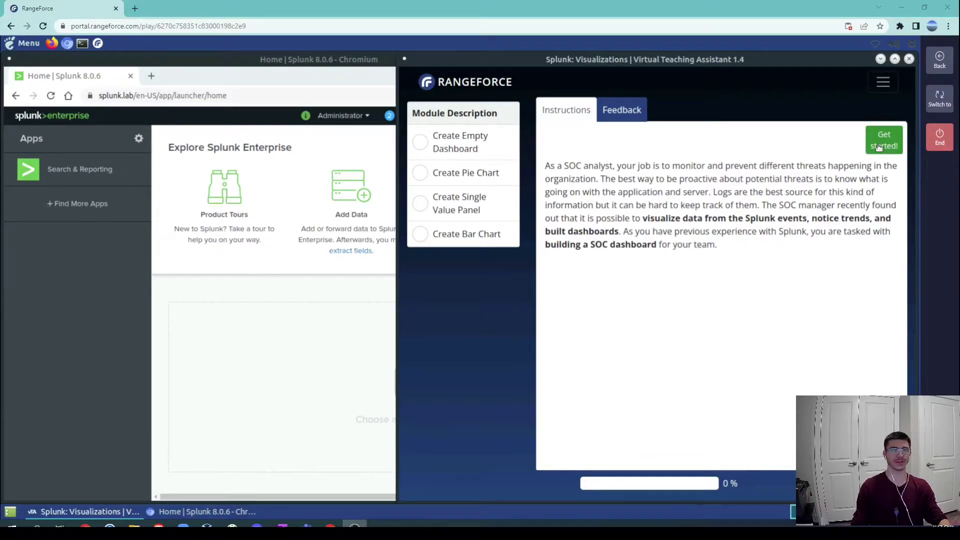
Advance the RangeForce assistant past the opening objectives and bring Splunk to the front.
click(878, 146)
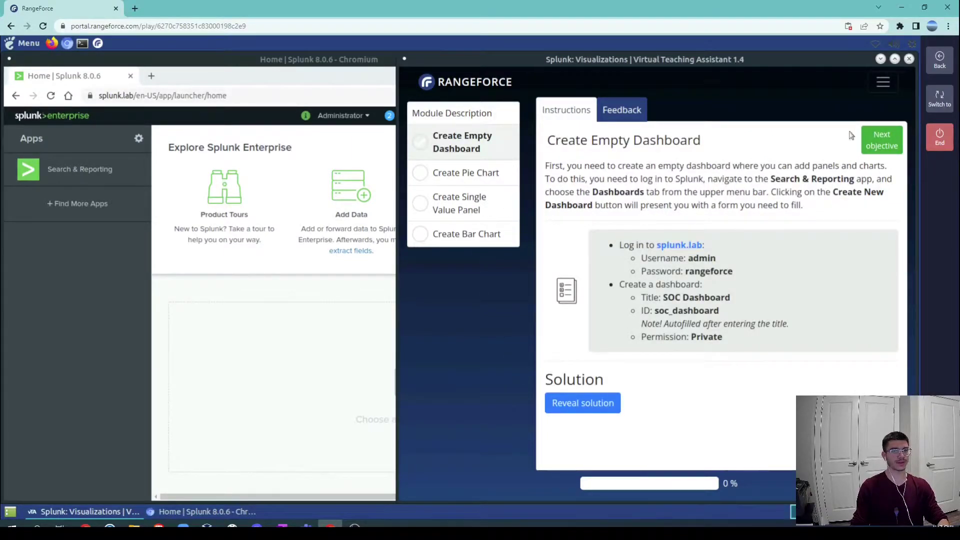
click(880, 145)
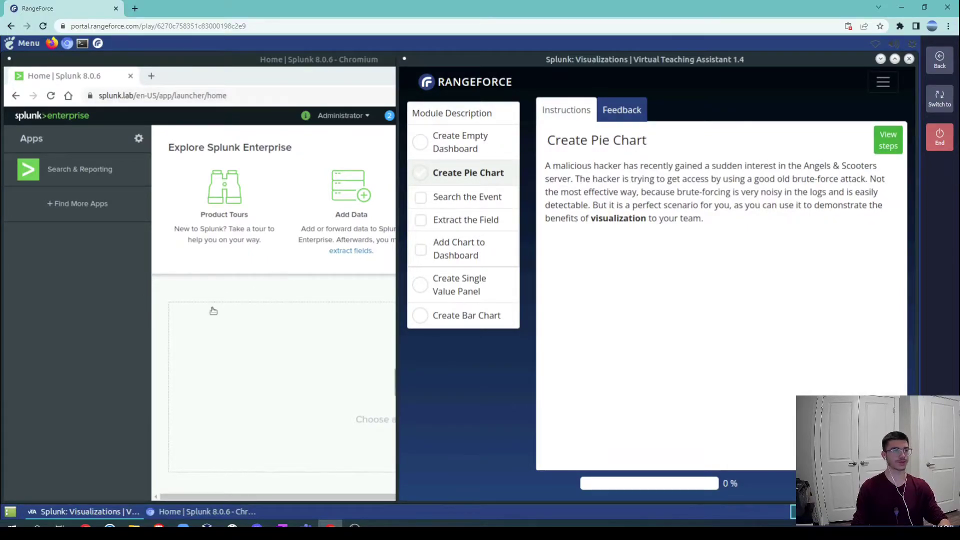
click(172, 290)
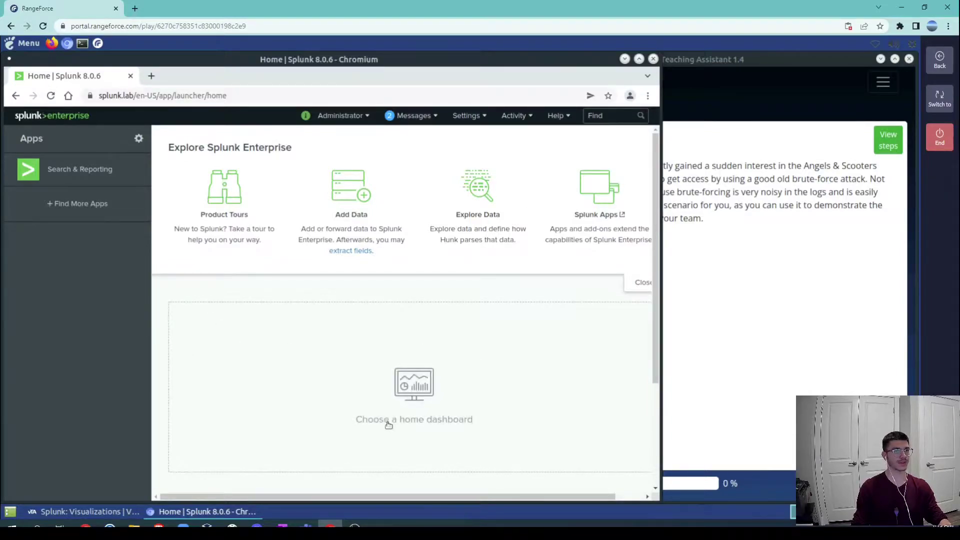
Go to the Search & Reporting Dashboards list, skip the tour, and start a new dashboard.
click(71, 173)
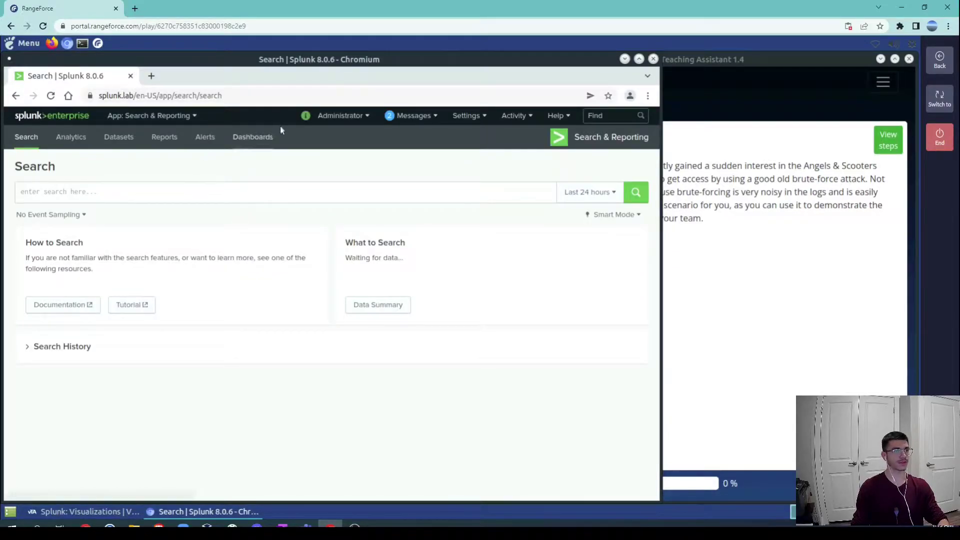
click(258, 137)
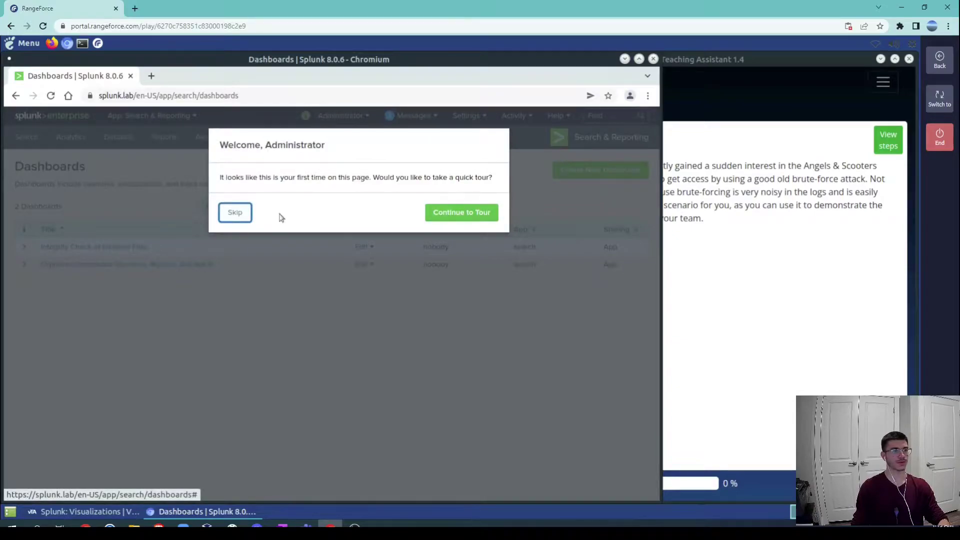
click(249, 216)
click(566, 178)
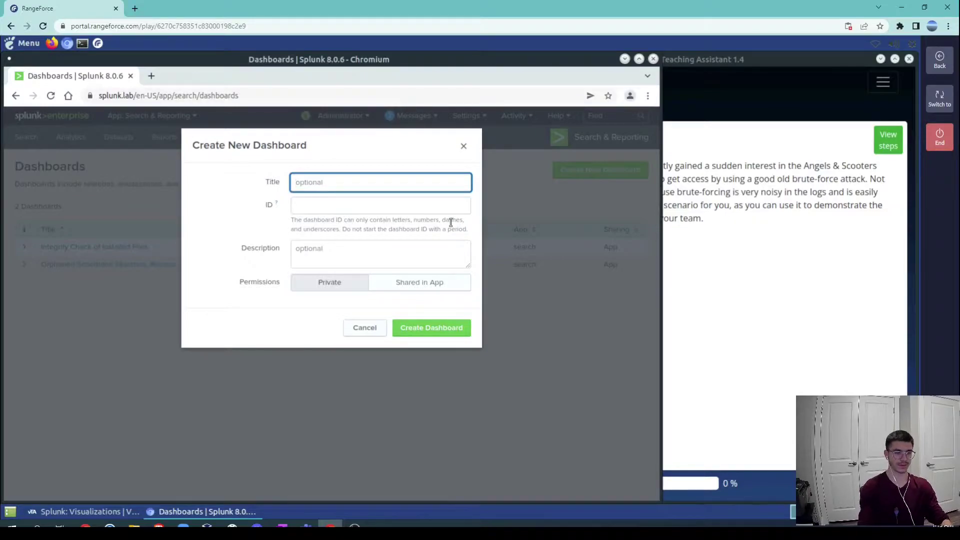
After checking the instructions, create the private dashboard 'SOC Dashboard' (ID soc_dashboard).
click(737, 273)
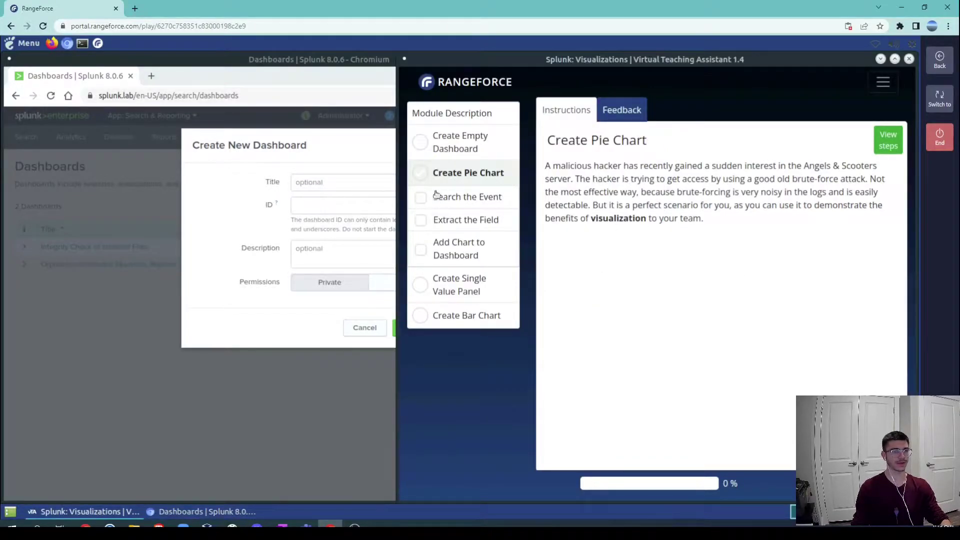
click(487, 156)
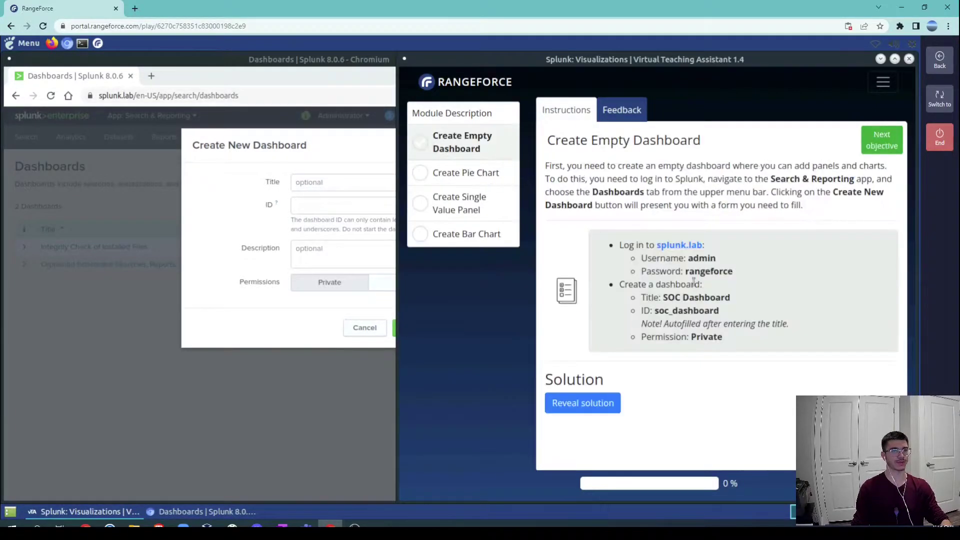
click(338, 184)
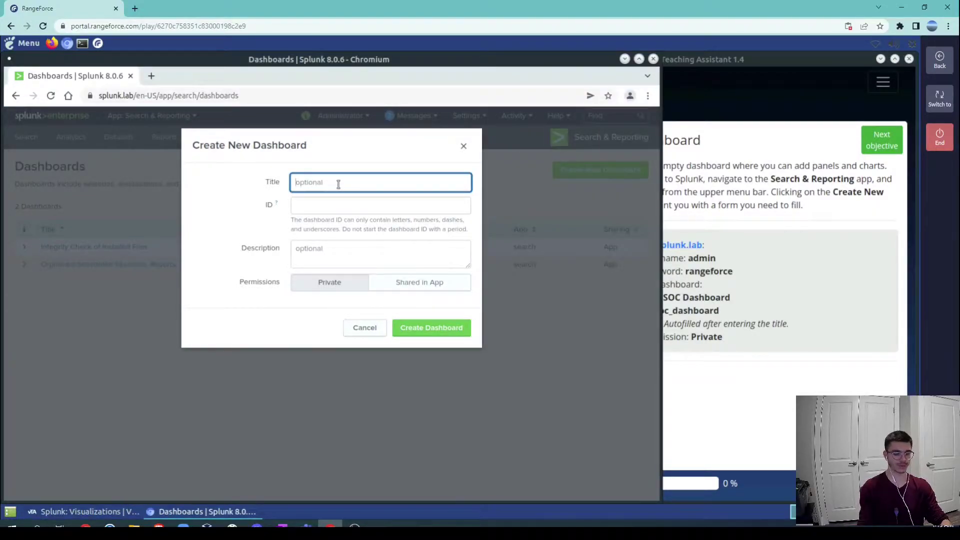
text(SOC Dashboard)
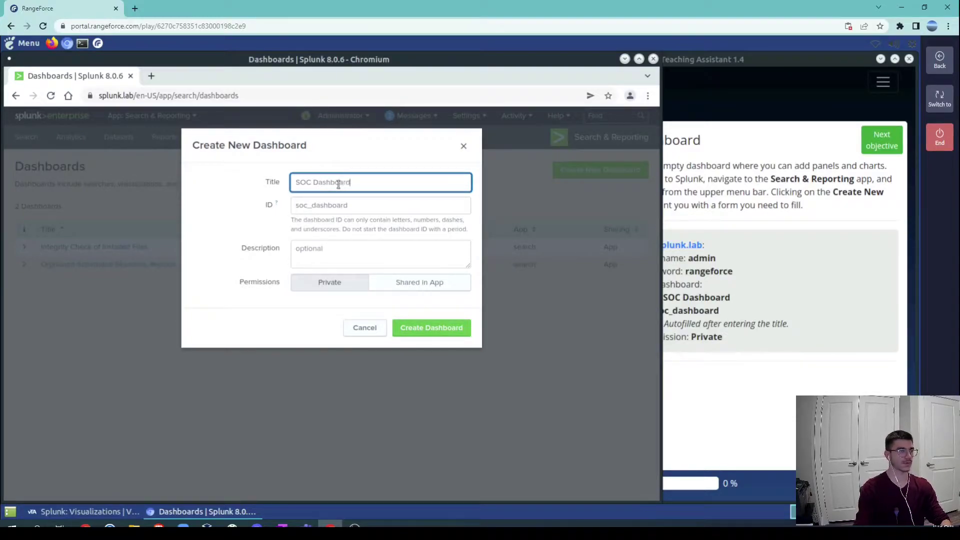
click(427, 330)
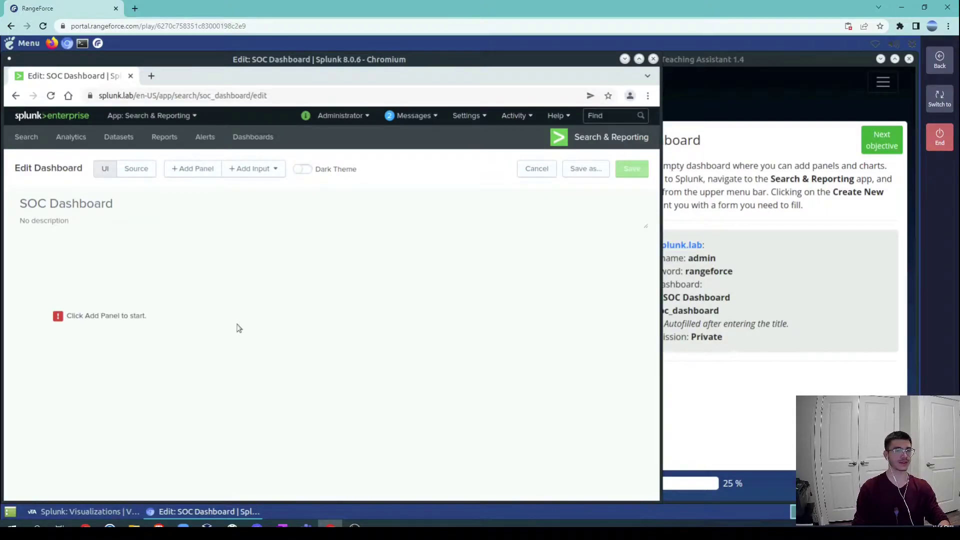
Open Splunk's Search page and move RangeForce to the Create Pie Chart objective's Search the Event step.
click(23, 144)
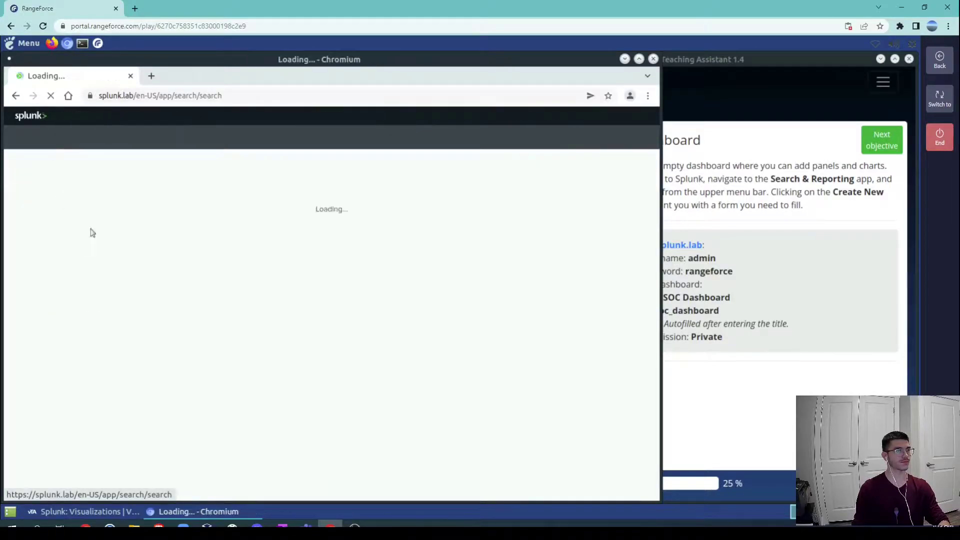
click(796, 394)
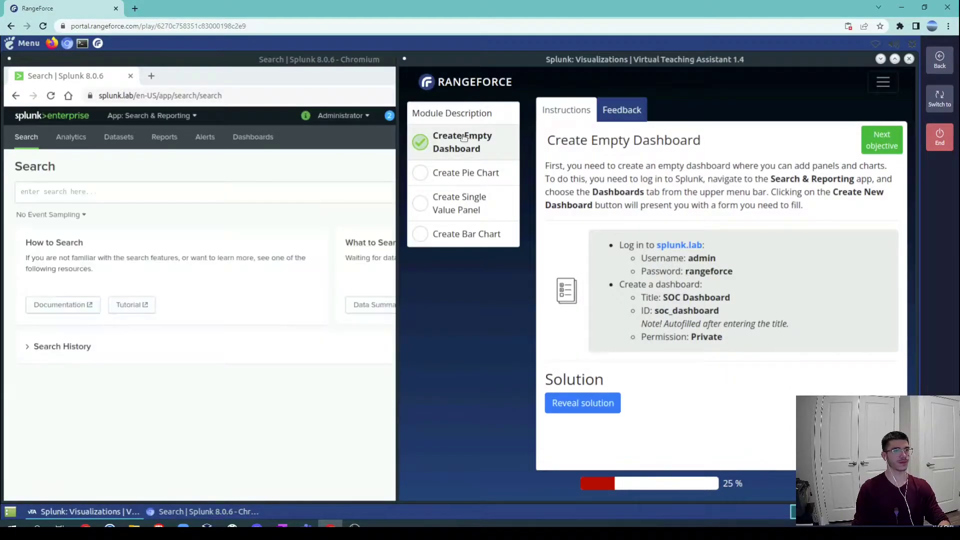
click(878, 148)
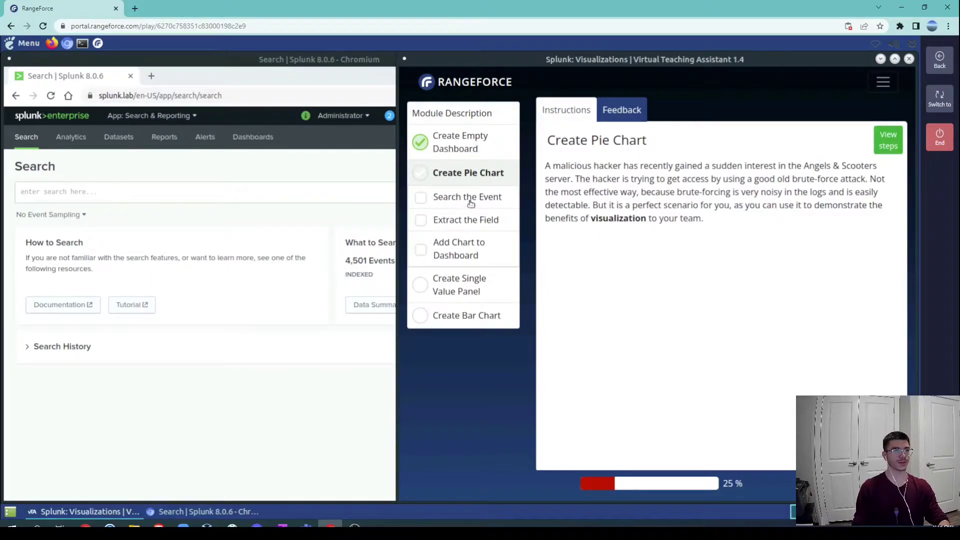
click(465, 200)
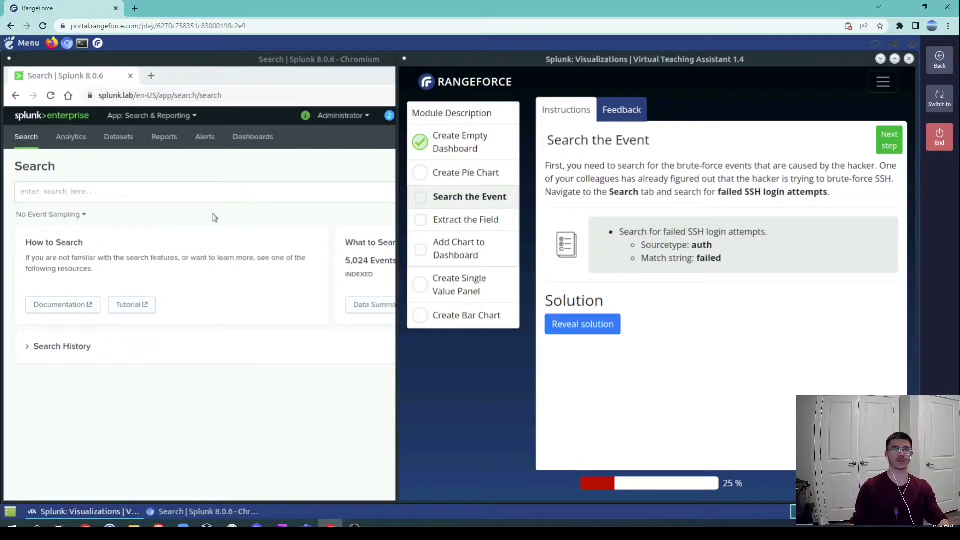
Run sourcetype="auth" failed and scroll through the 102 failed-password events.
click(131, 193)
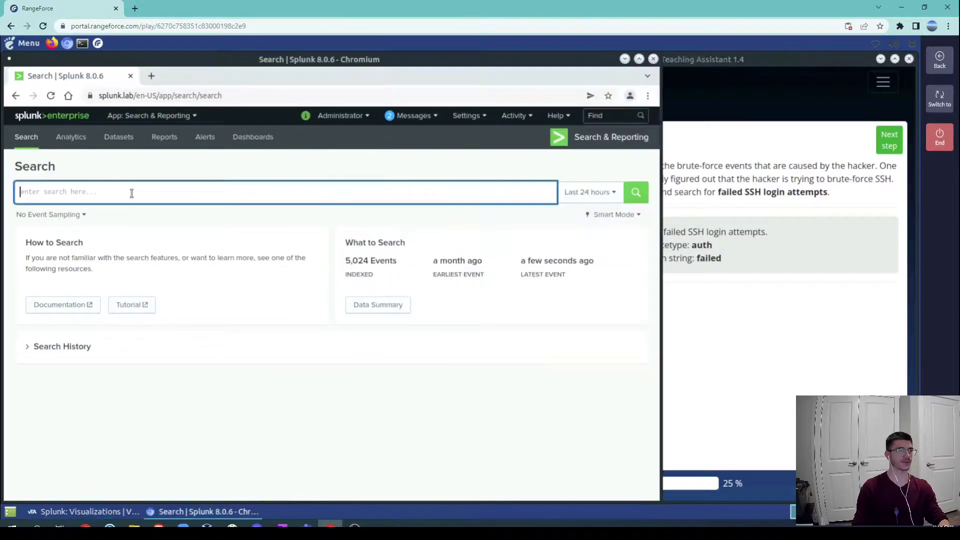
text(source)
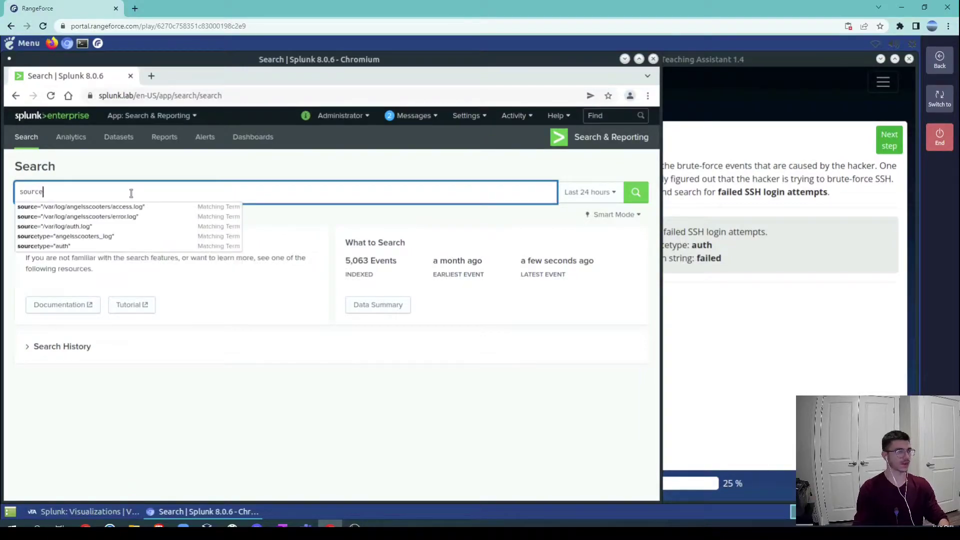
key(Up)
key(Return)
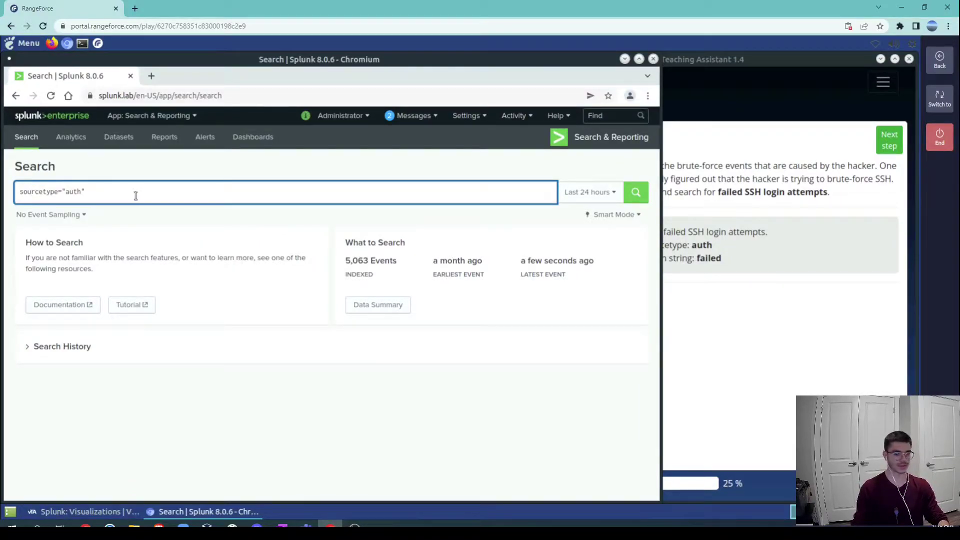
text(failed)
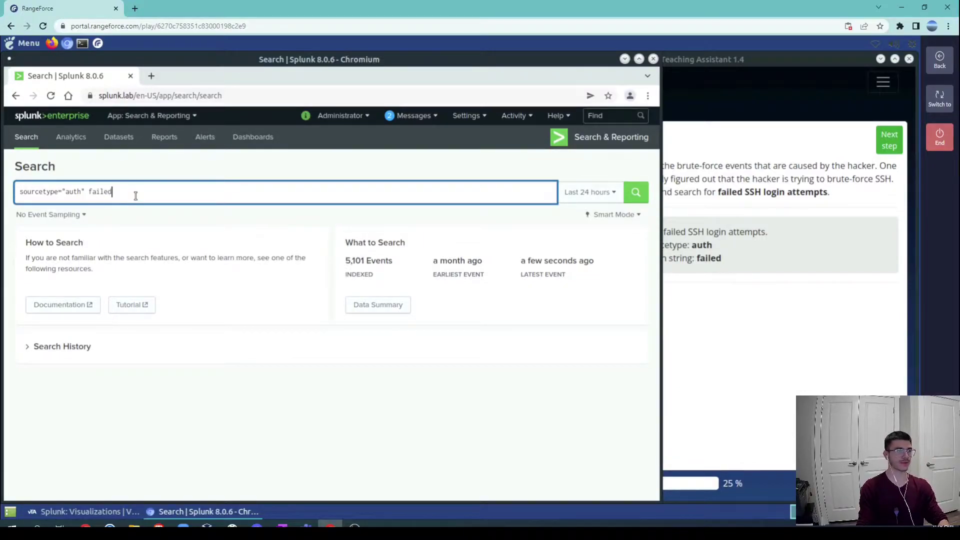
key(Return)
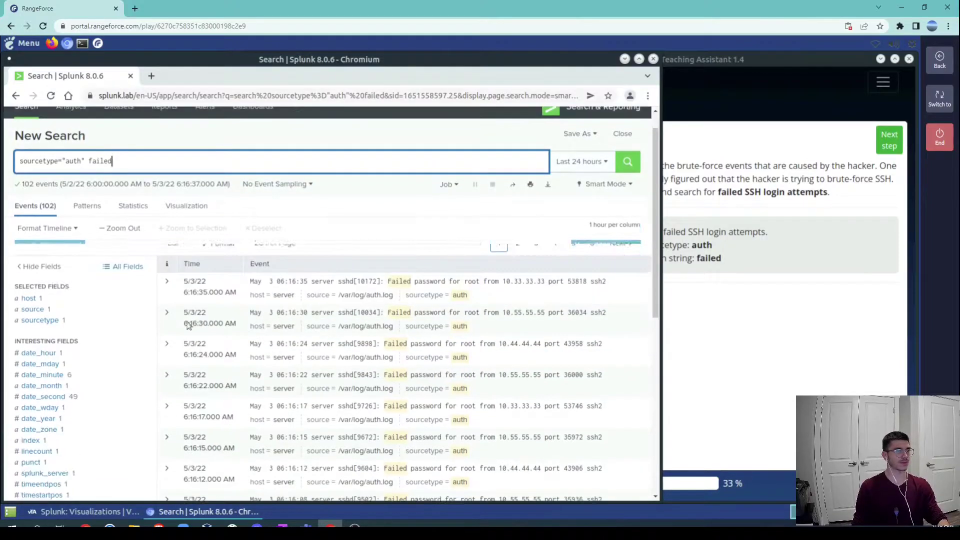
scroll(440, 350, down, 2)
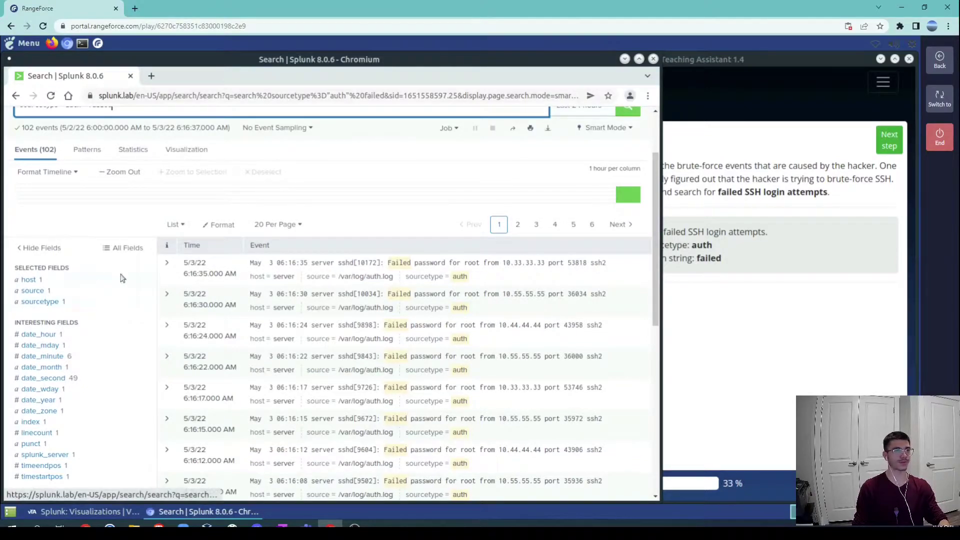
scroll(115, 300, up, 2)
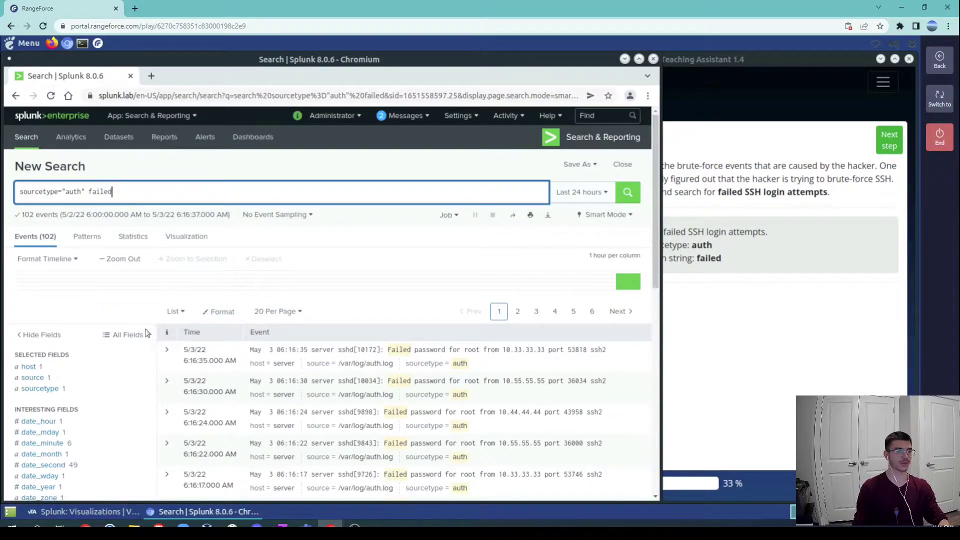
scroll(64, 312, down, 2)
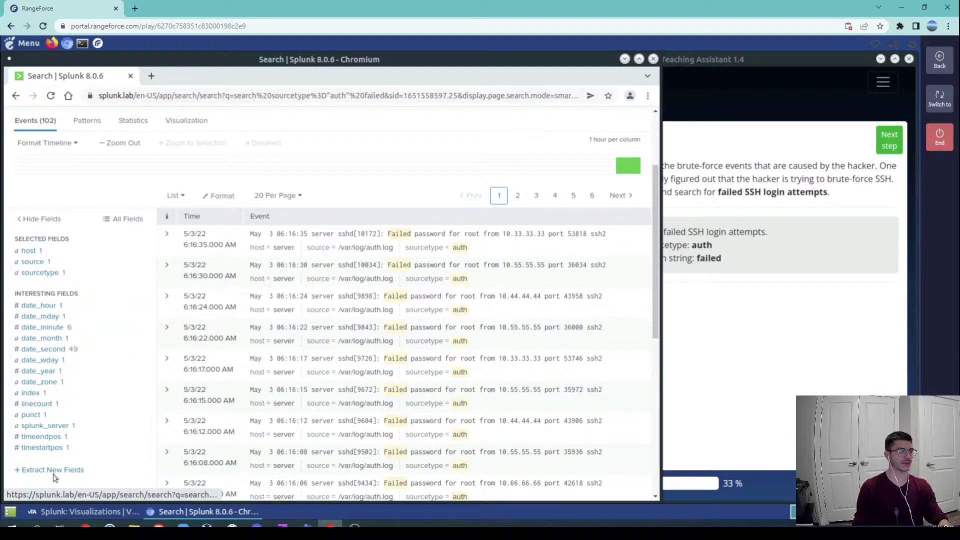
Advance RangeForce to the Extract the Field step, read its regex, and return to Splunk.
click(795, 329)
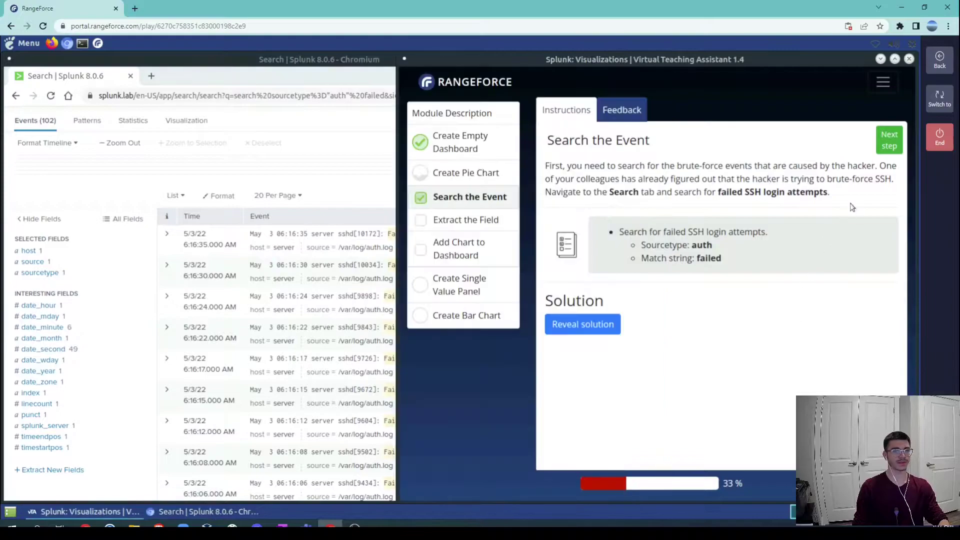
click(890, 146)
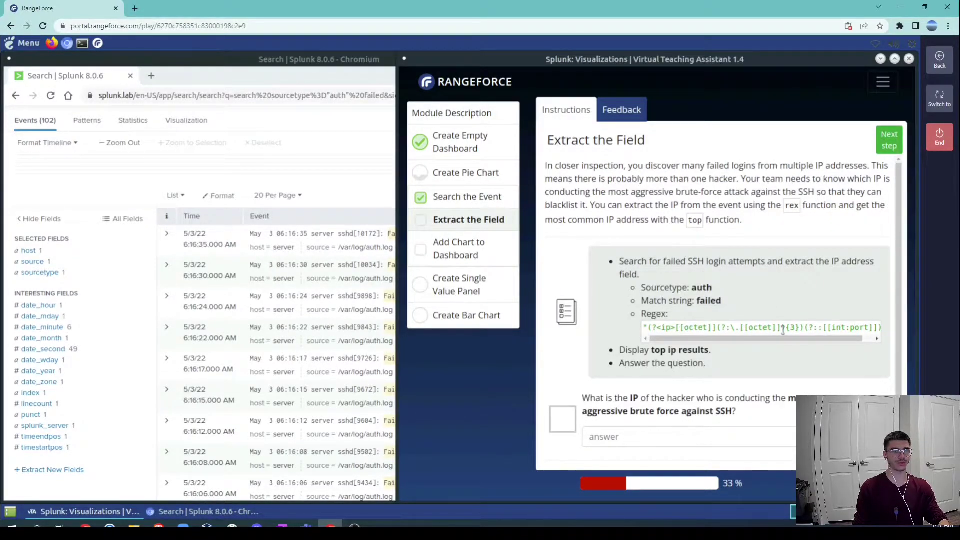
drag(732, 345, 801, 342)
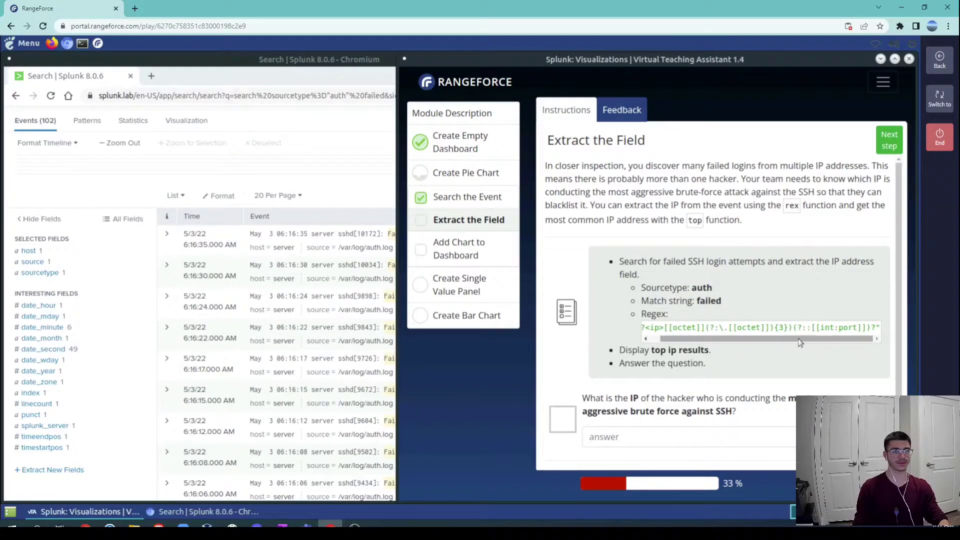
click(44, 206)
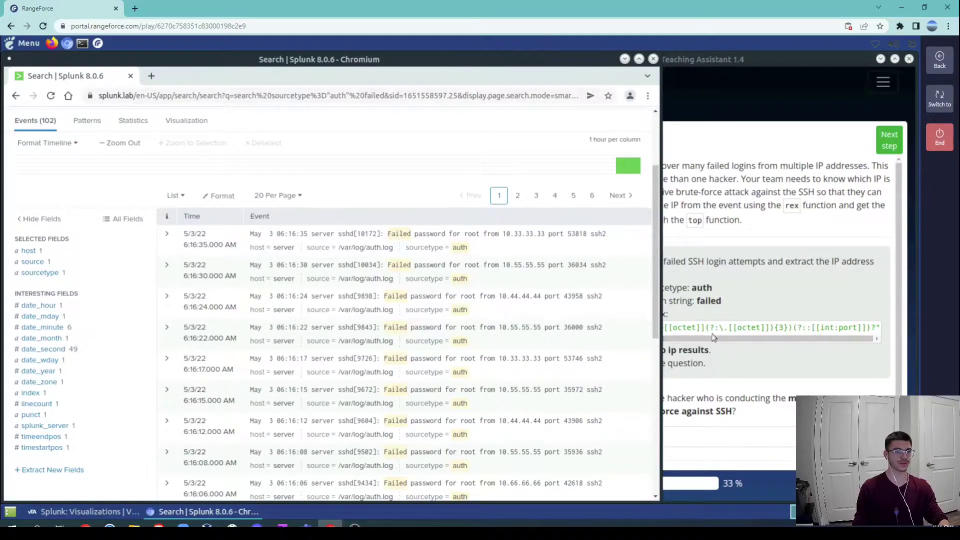
Start a field extraction using the first failed-password event as the sample and the Regular Expression method.
click(49, 472)
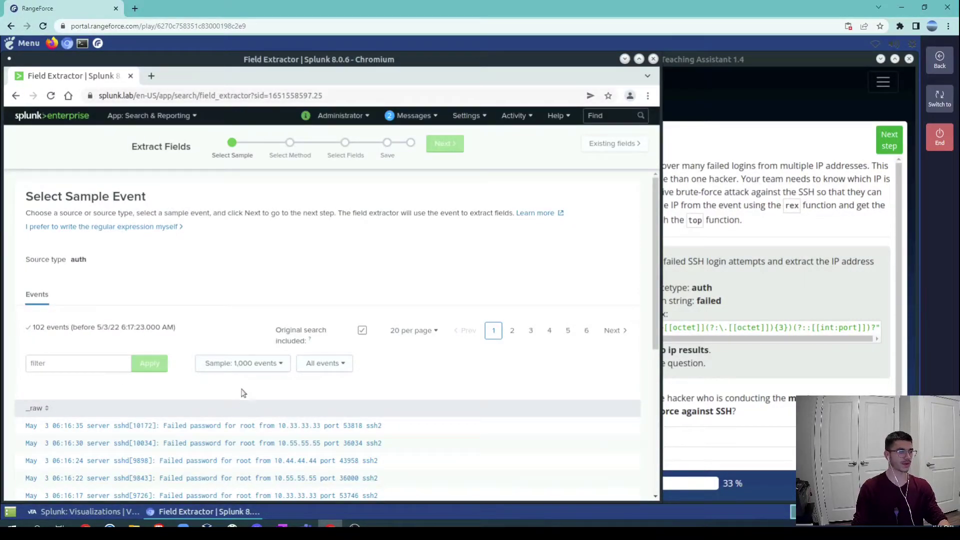
click(126, 431)
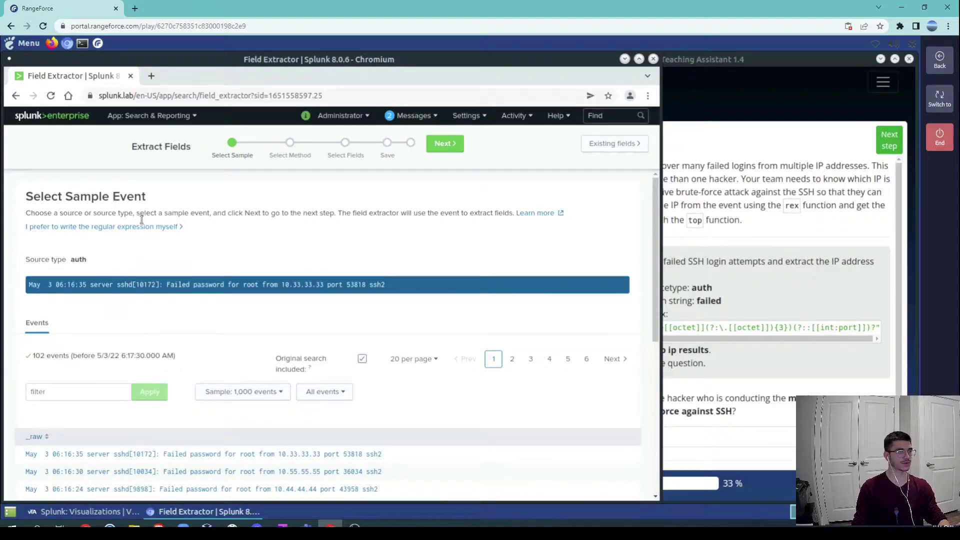
click(456, 144)
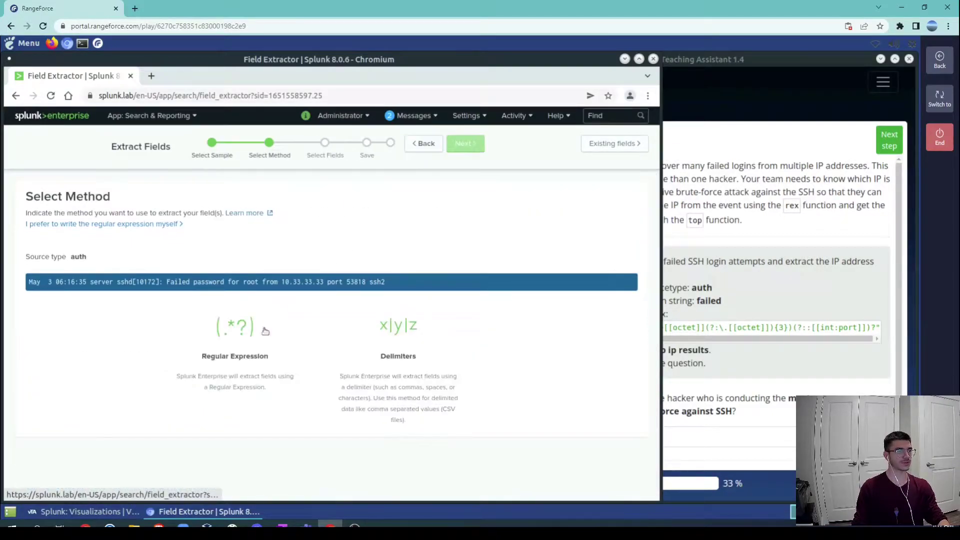
click(242, 358)
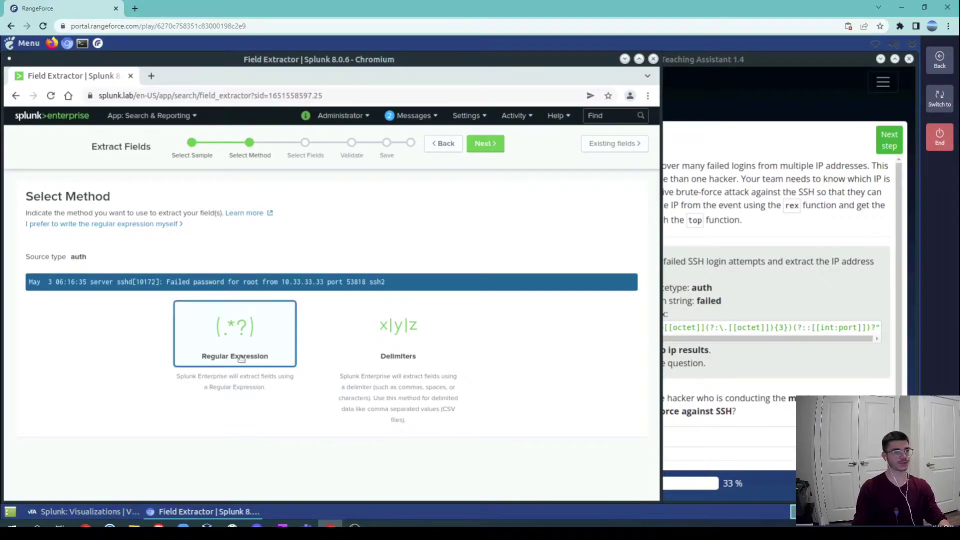
click(485, 143)
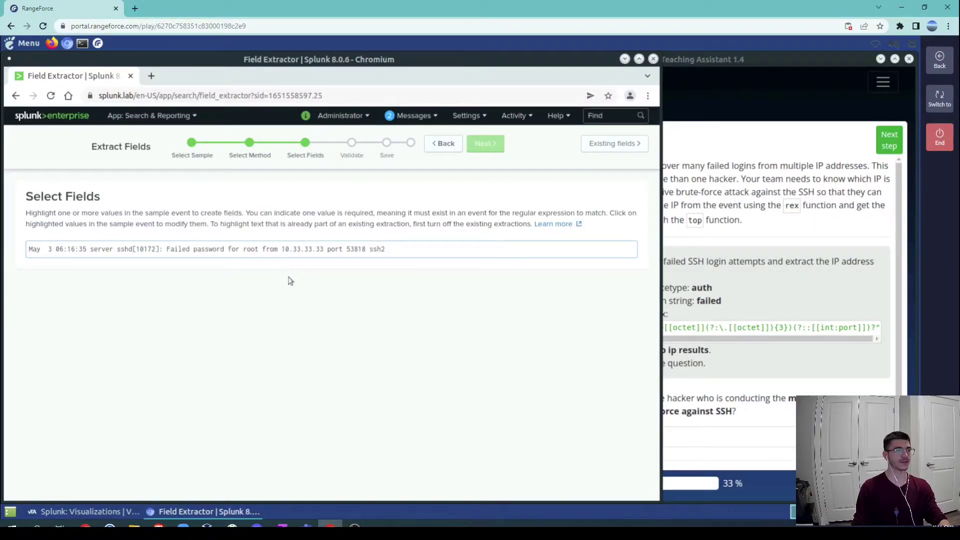
Mark the sample's IP address as field src_ip, validate the extraction, and save it.
drag(281, 249, 325, 250)
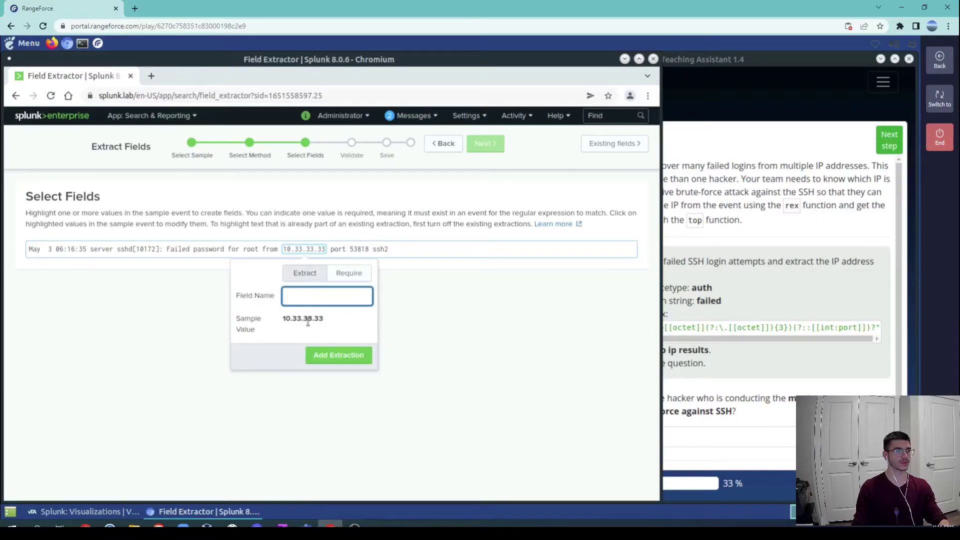
text(src_ip)
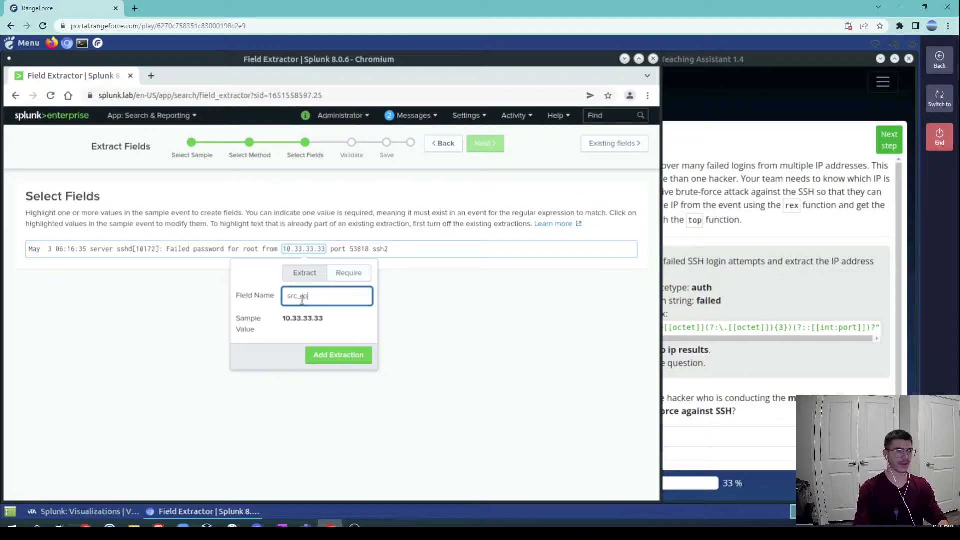
click(340, 361)
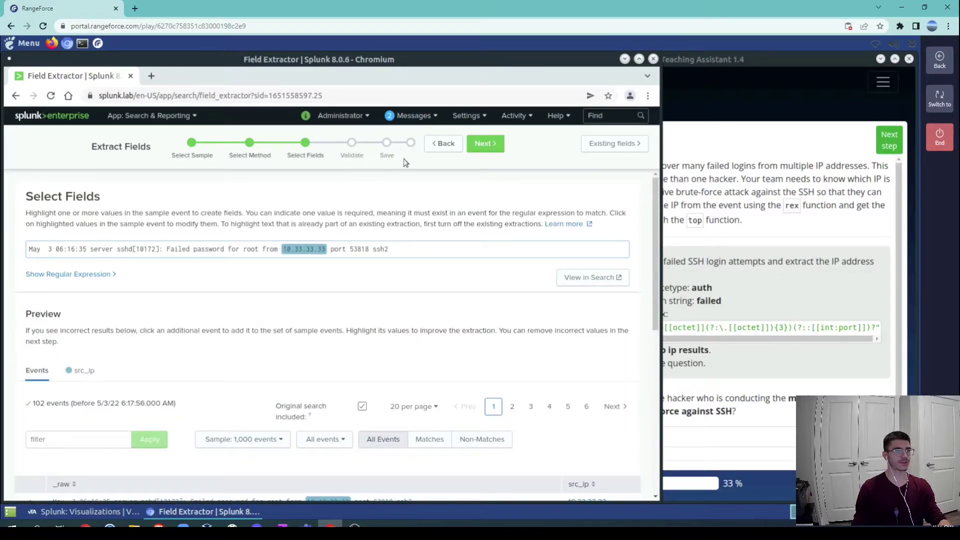
click(481, 145)
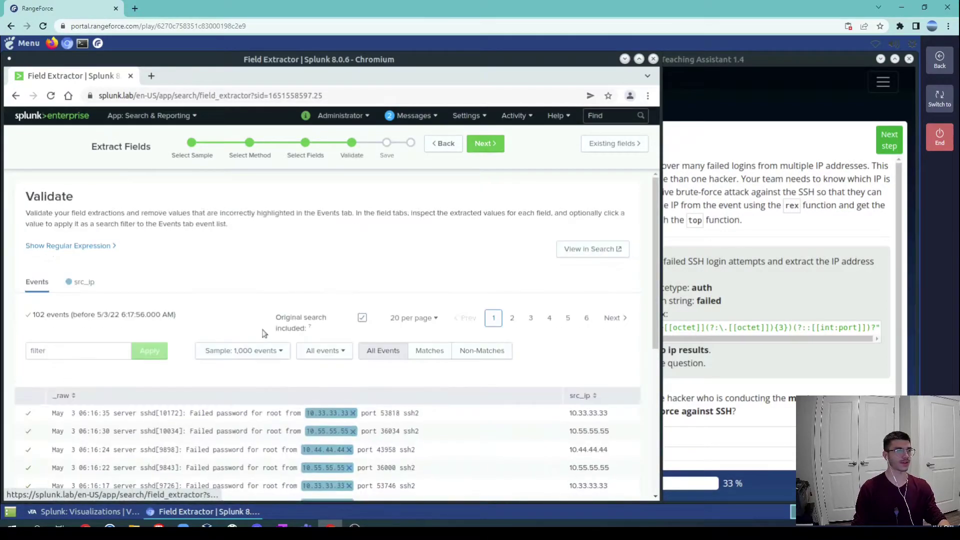
scroll(294, 333, down, 3)
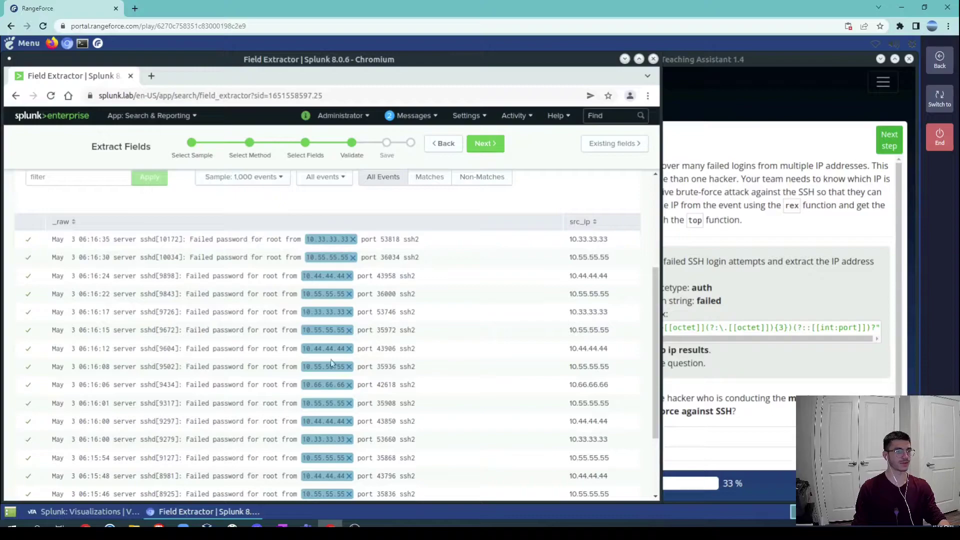
scroll(331, 358, down, 3)
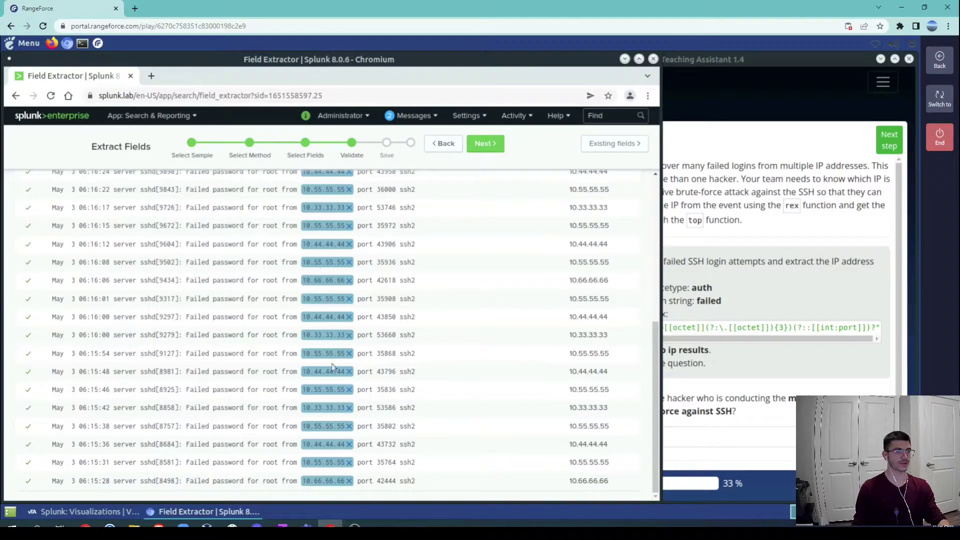
scroll(333, 367, up, 3)
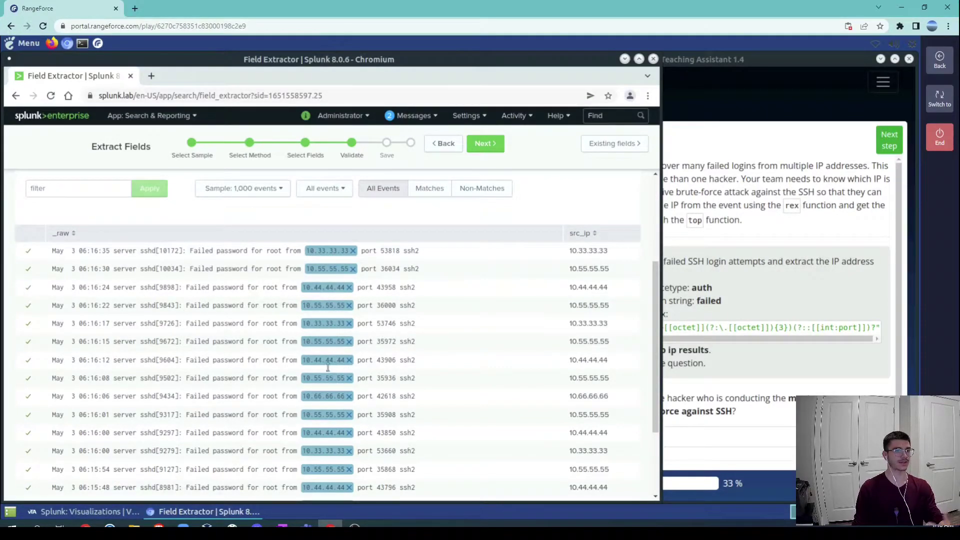
click(493, 149)
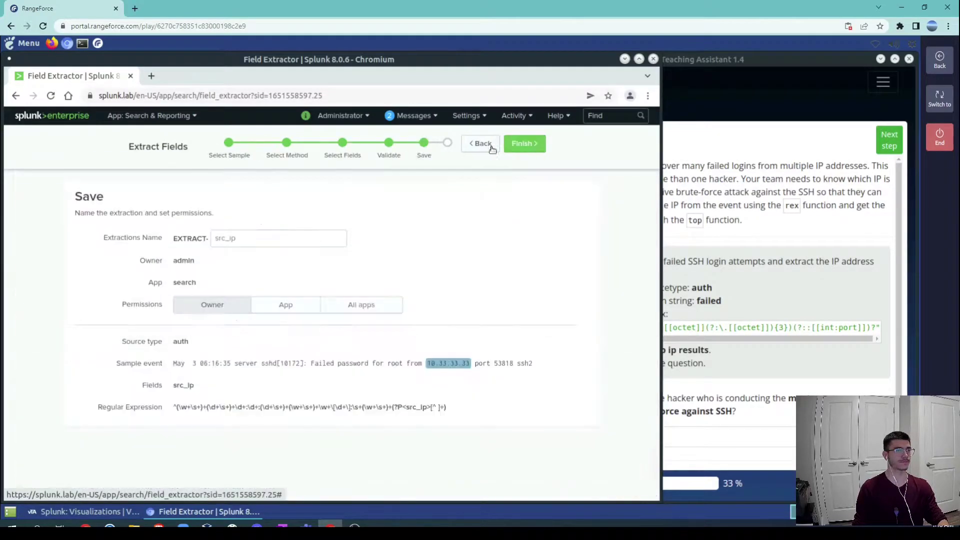
click(529, 145)
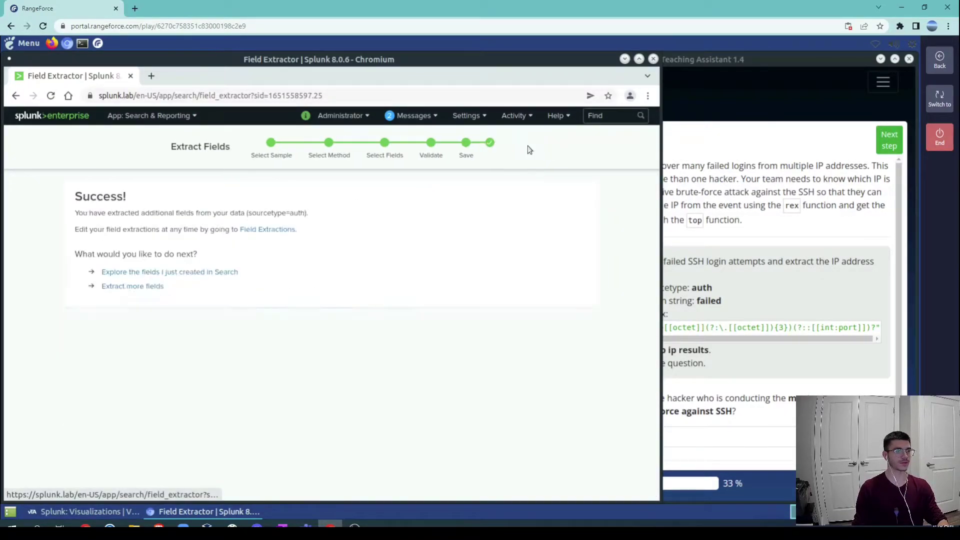
click(30, 116)
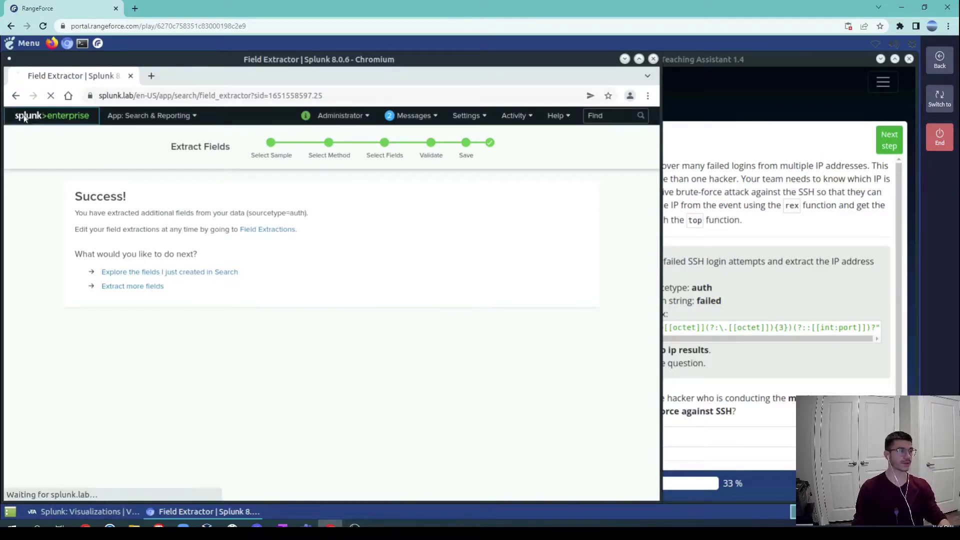
In Search & Reporting, search sourcetype="auth" failed for failed logins.
click(64, 170)
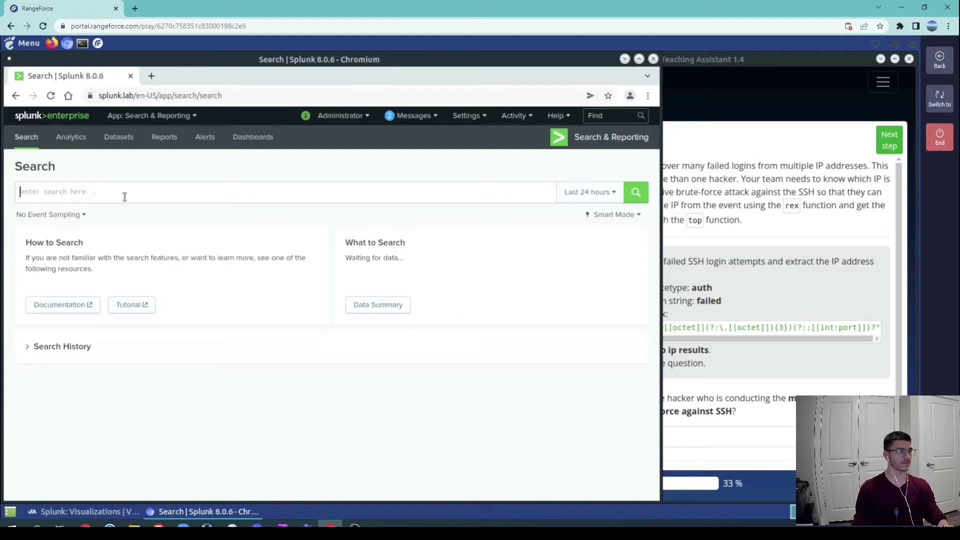
text(source)
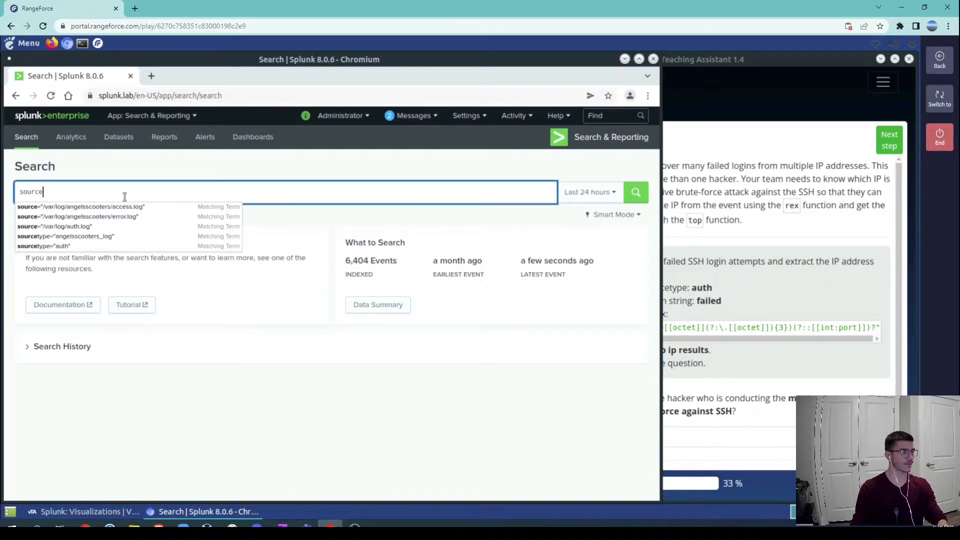
click(92, 246)
text(failed)
key(Return)
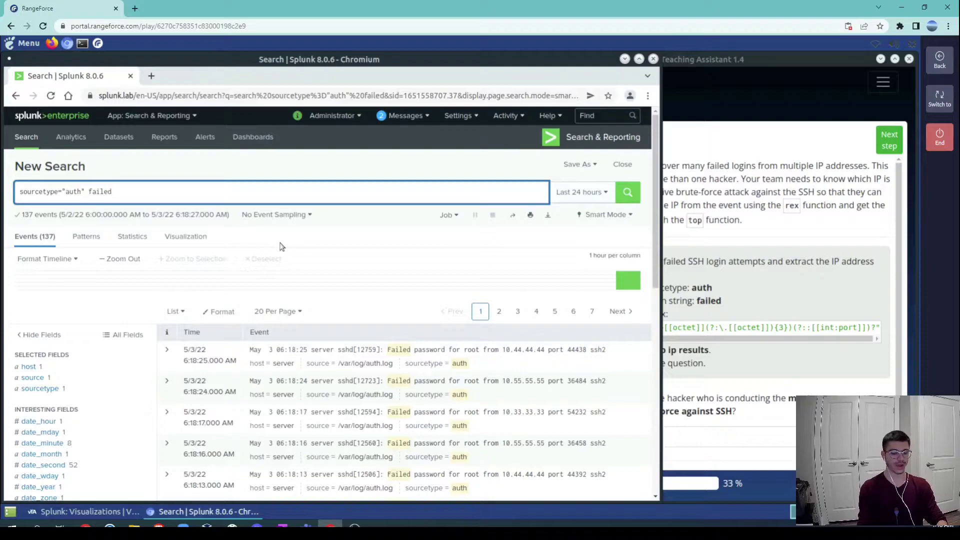
Add | top src_ip (10.55.55.55 leads with 66) and copy the IP regex from the lab instructions.
text(| top src)
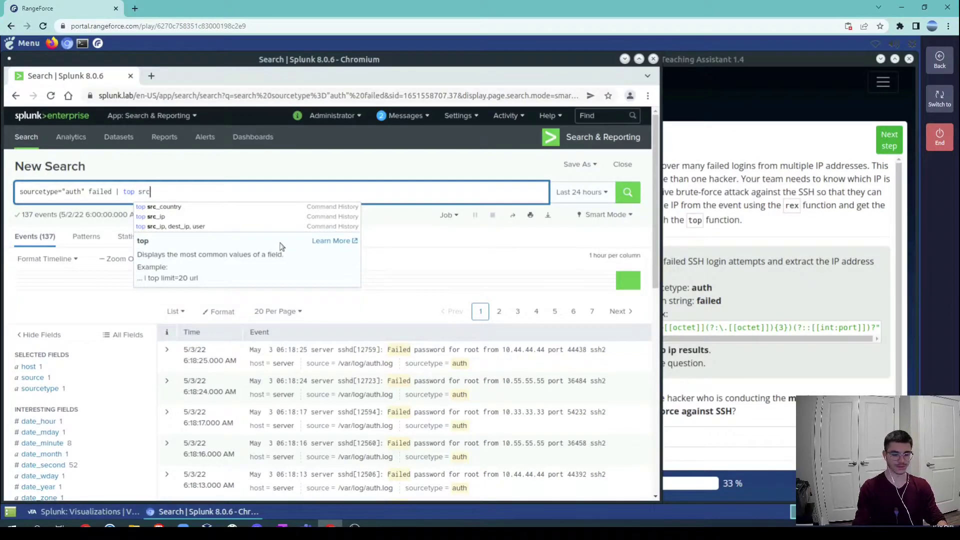
click(168, 218)
key(Return)
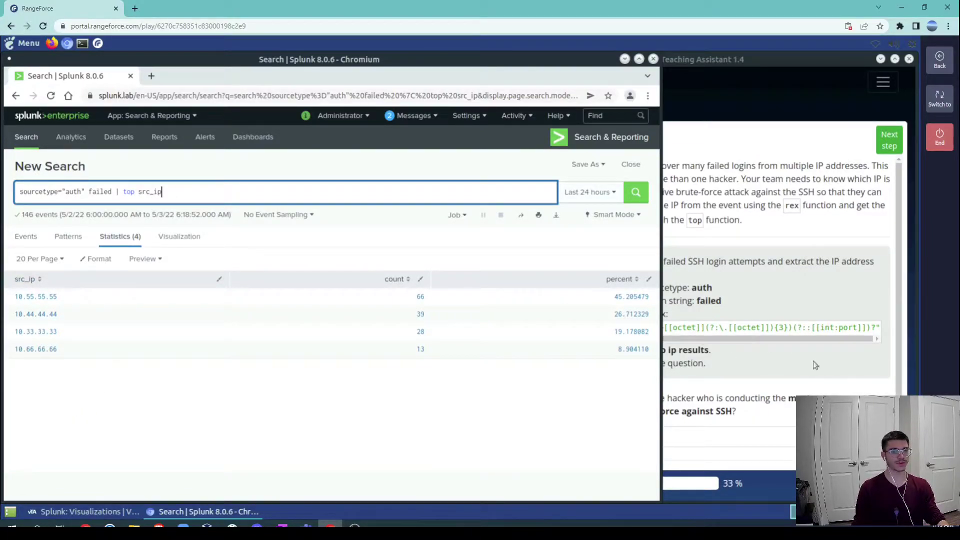
click(669, 332)
drag(644, 329, 863, 332)
key(ctrl+c)
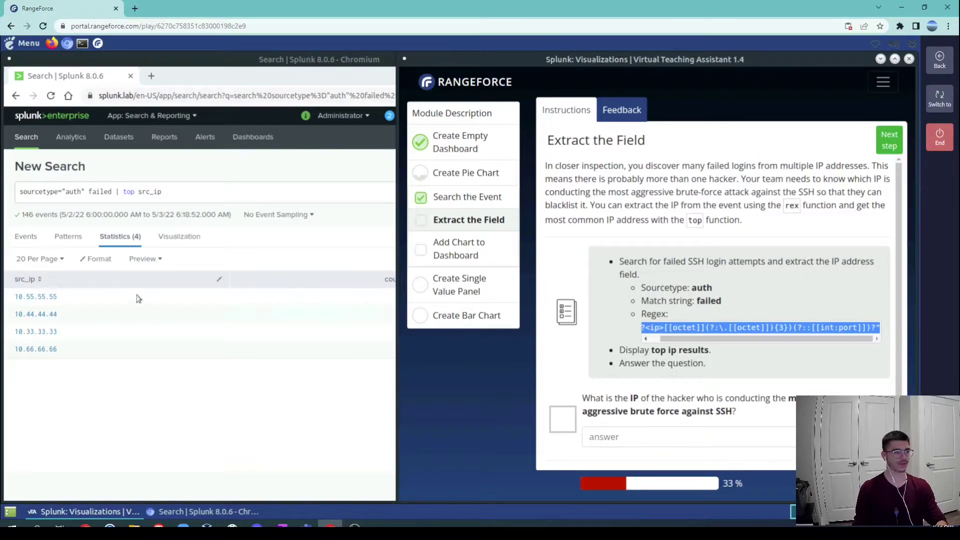
Replace top src_ip with rex plus the pasted regex and | top ip, then chart the results.
click(175, 194)
drag(176, 192, 123, 193)
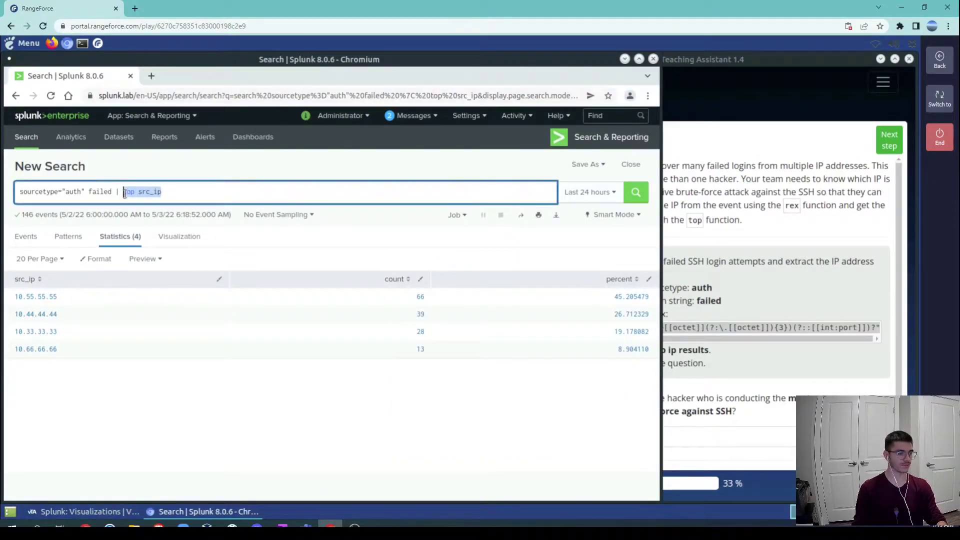
text(rex)
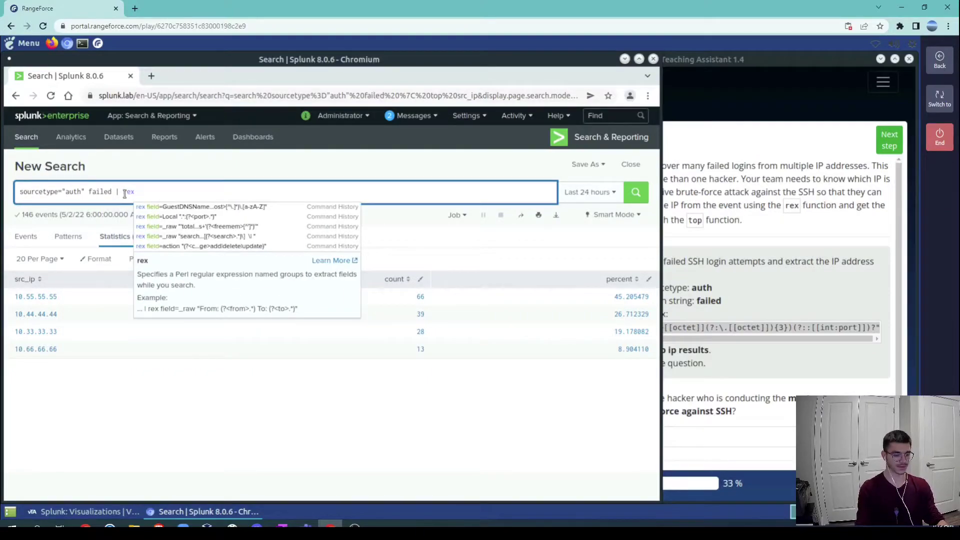
key(ctrl+v)
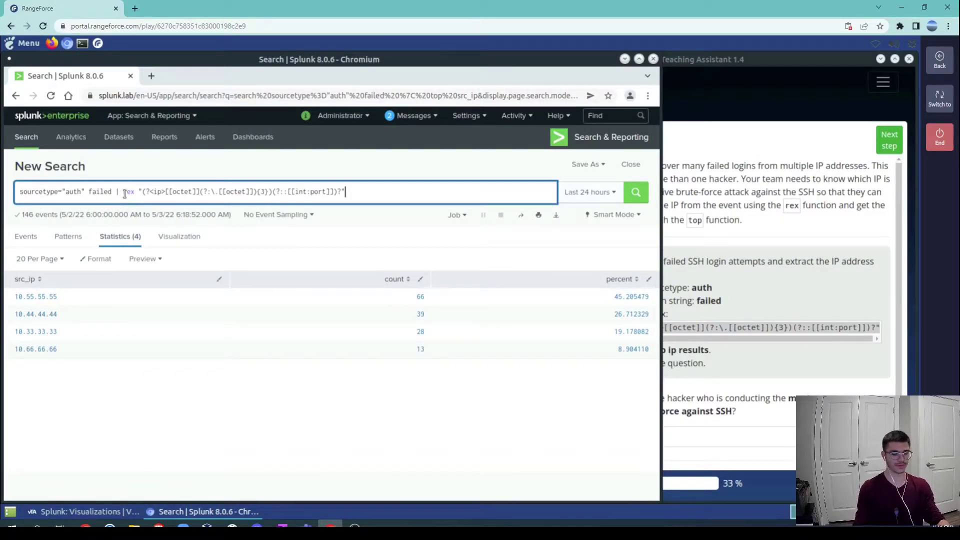
text(|)
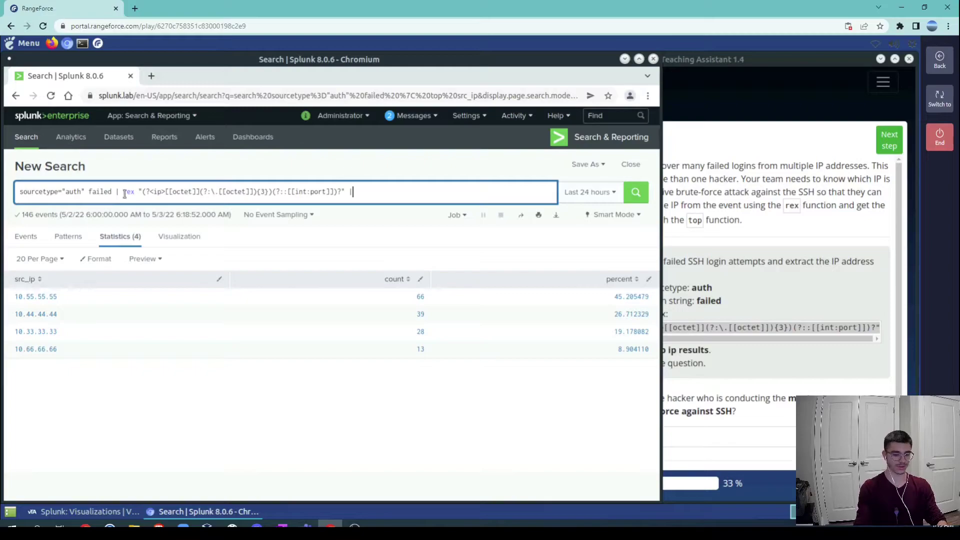
text( top i)
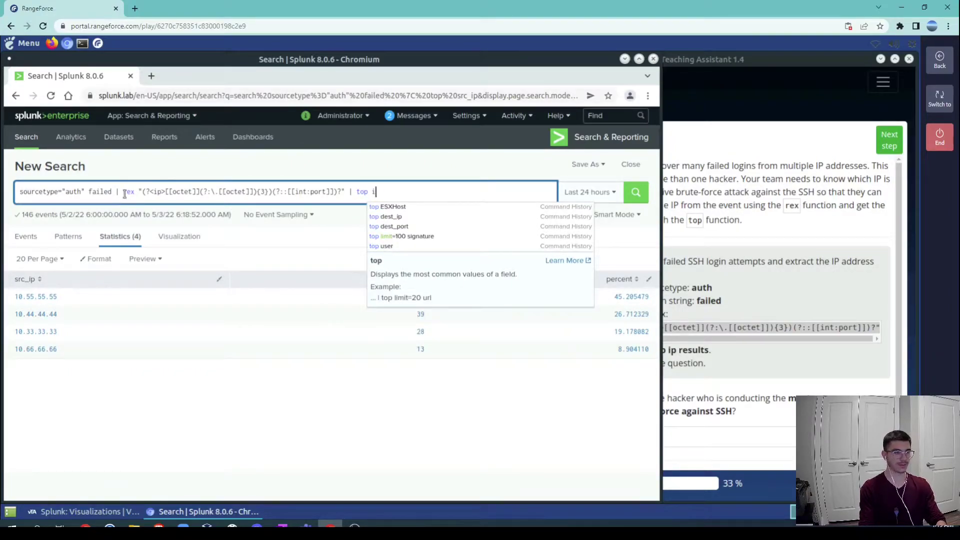
text(p)
key(Return)
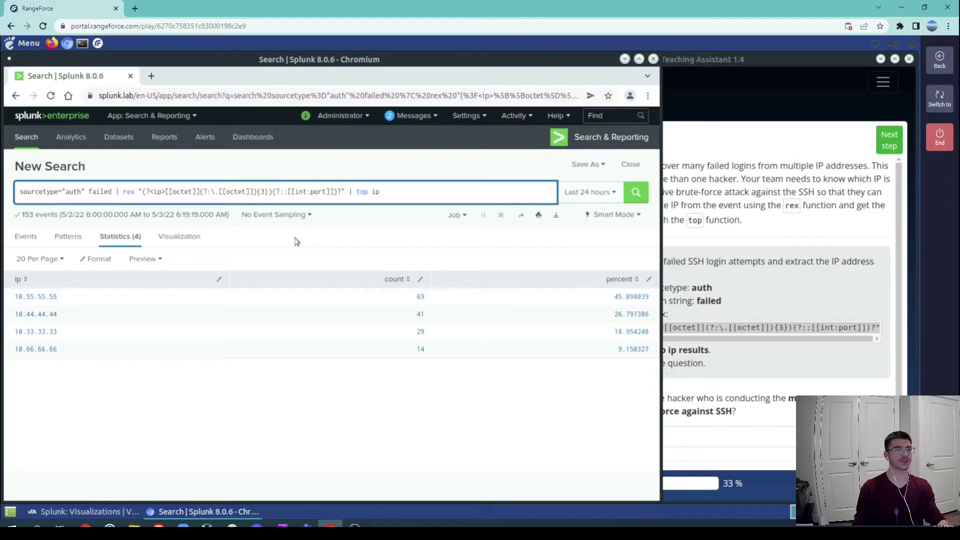
click(179, 240)
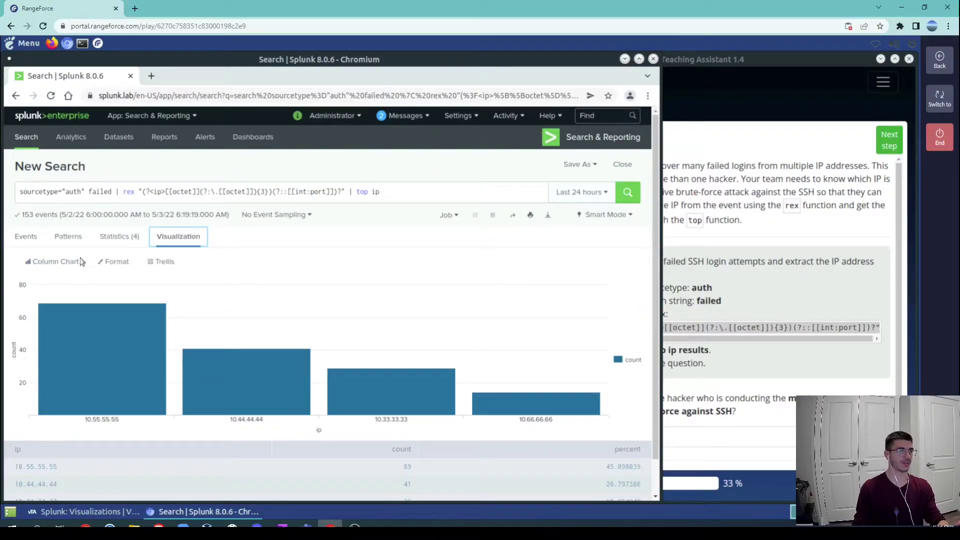
Change the top-IP visualization from Column Chart to Pie Chart.
click(53, 265)
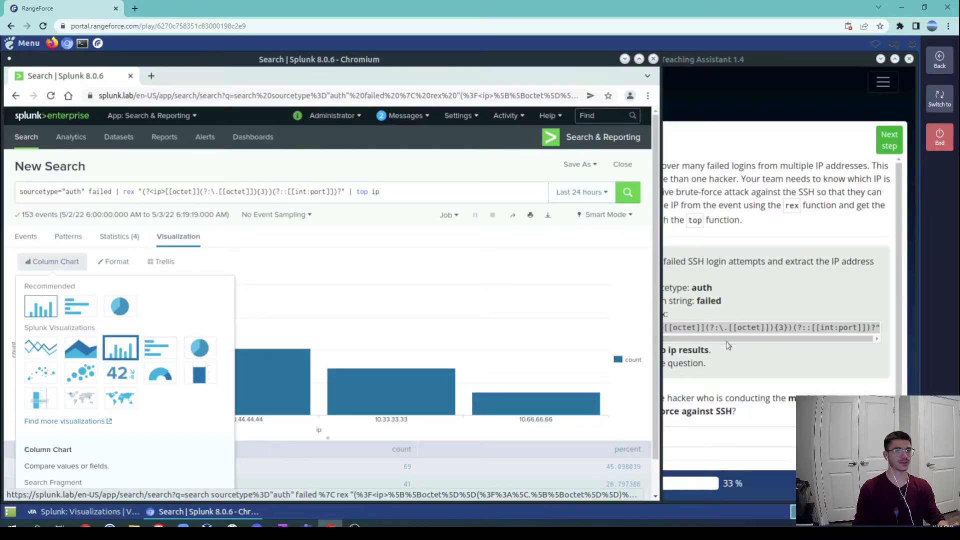
click(750, 371)
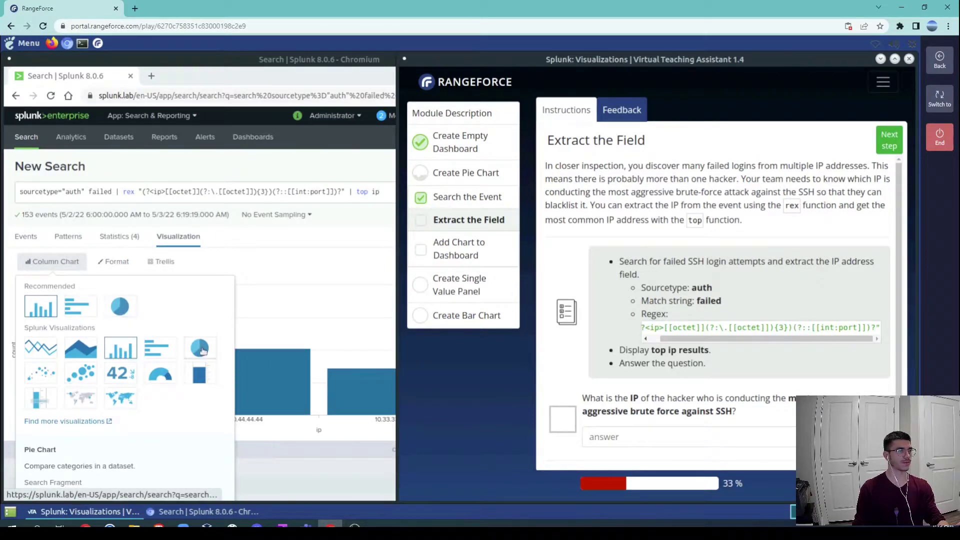
click(120, 306)
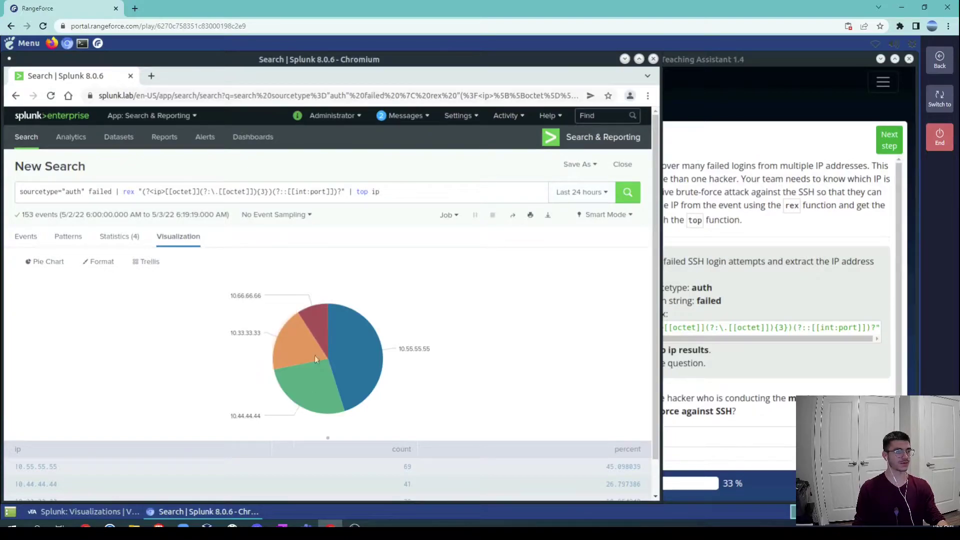
Save the pie chart as a dashboard panel in the existing SOC Dashboard.
click(579, 165)
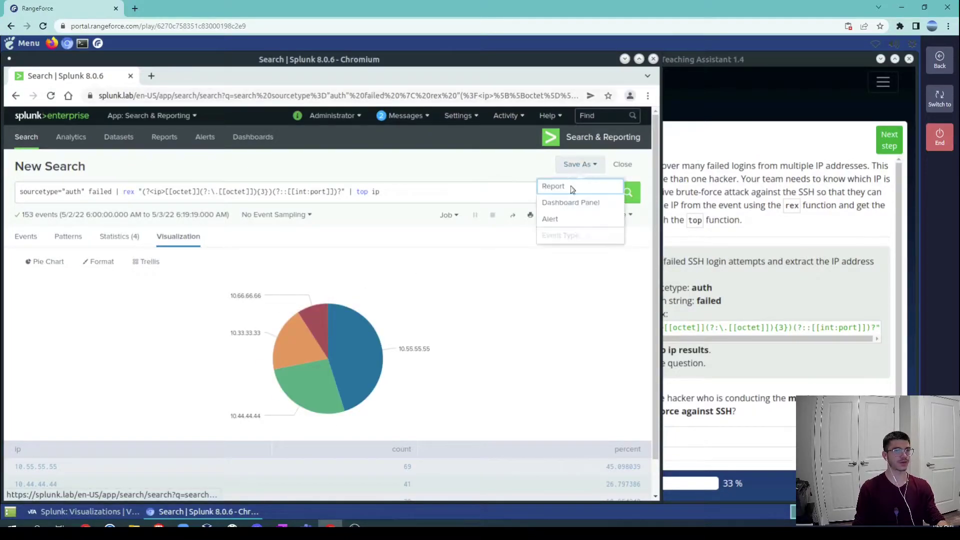
click(570, 205)
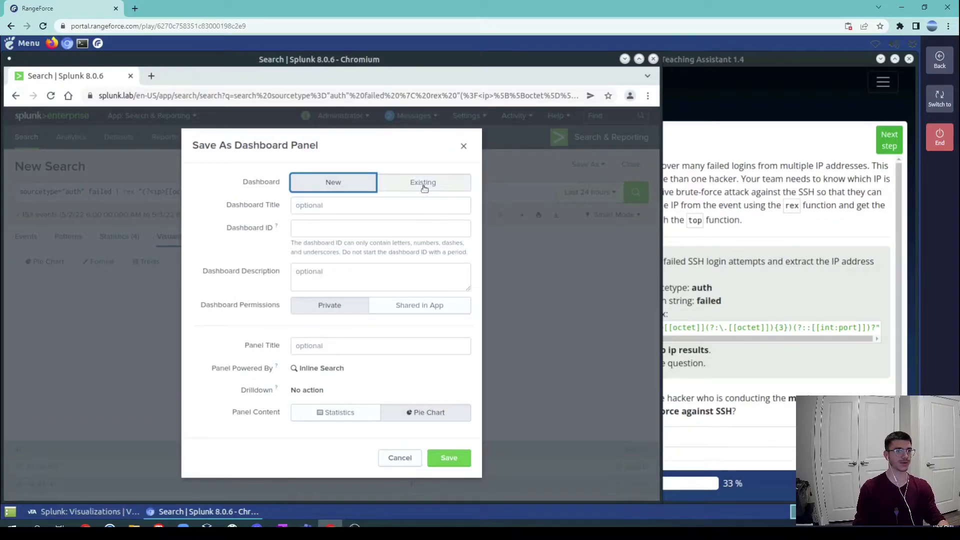
click(422, 184)
click(353, 207)
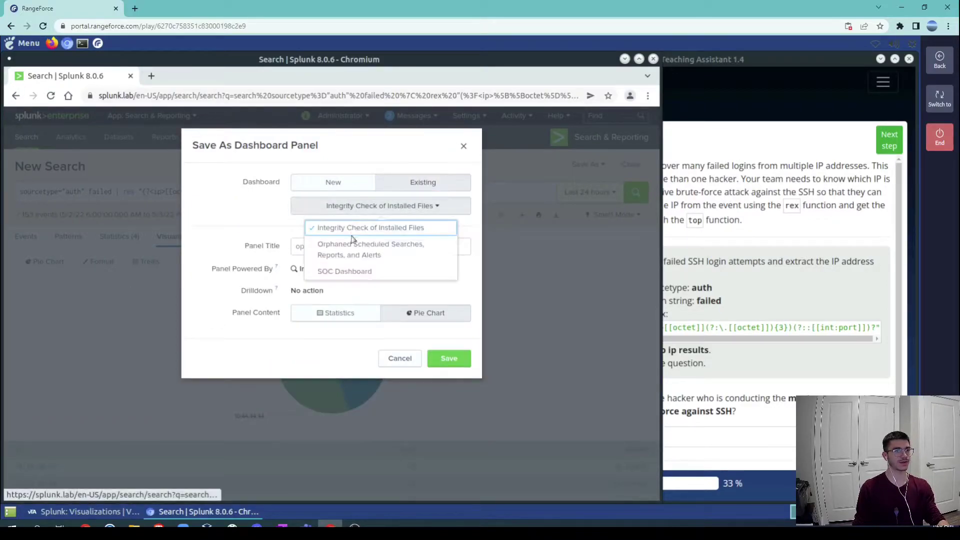
click(345, 271)
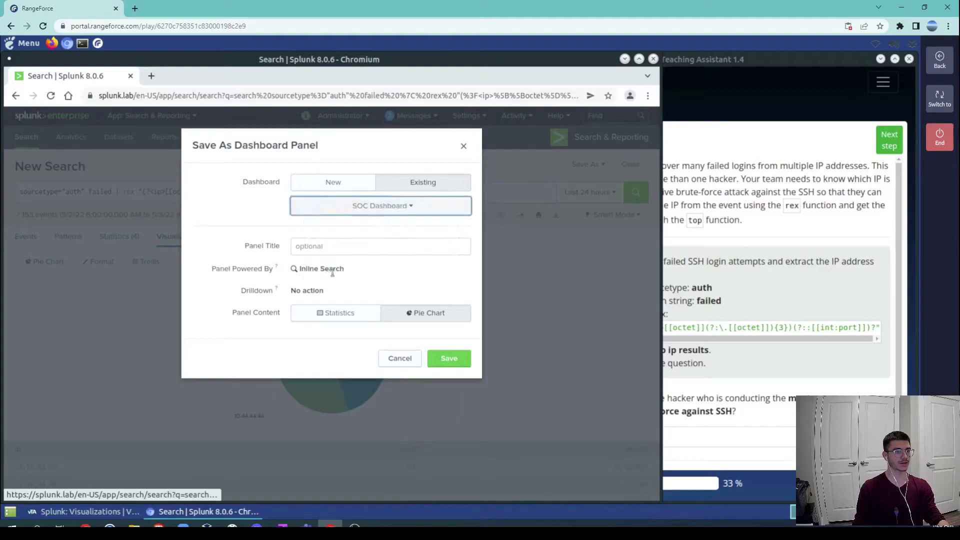
Title the panel 'Failed SSH logins', save it, and close the confirmation.
click(314, 248)
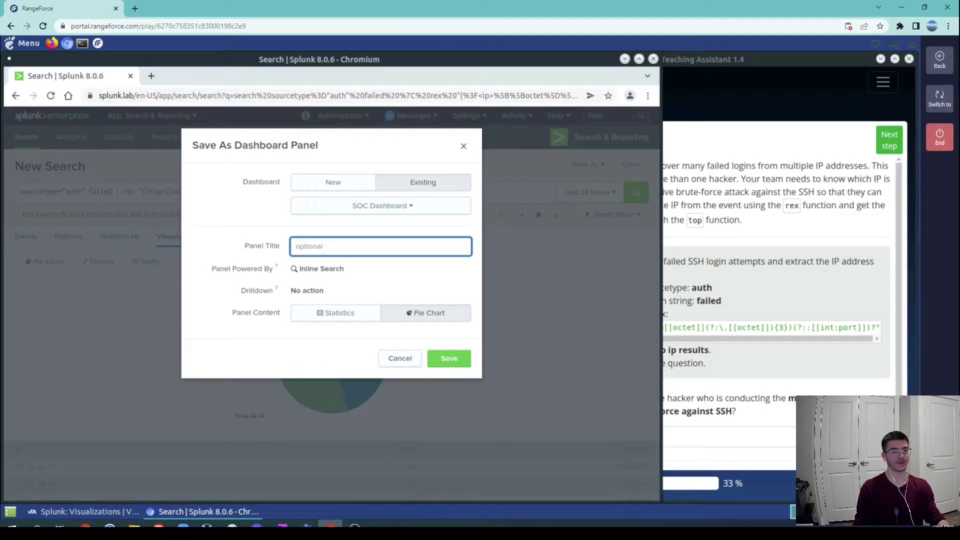
key(alt+Tab)
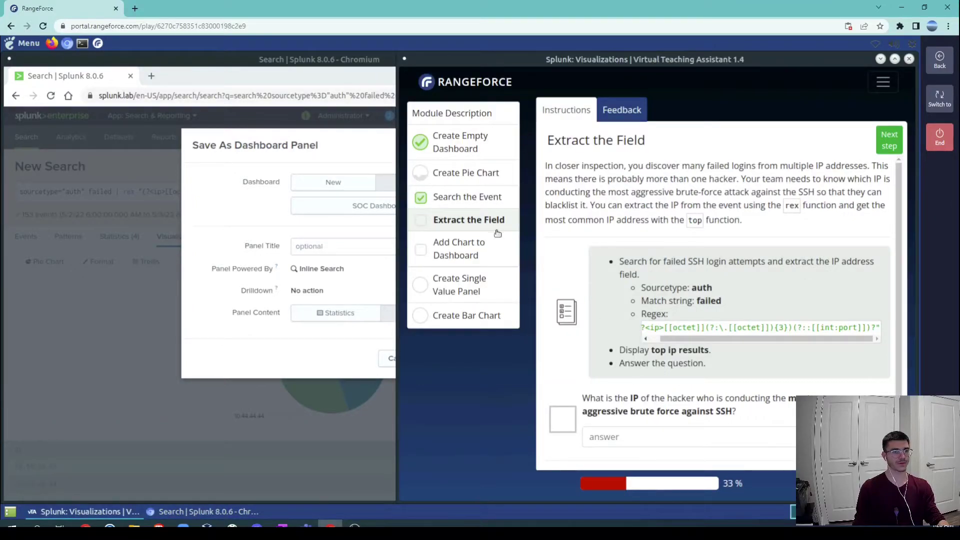
click(470, 255)
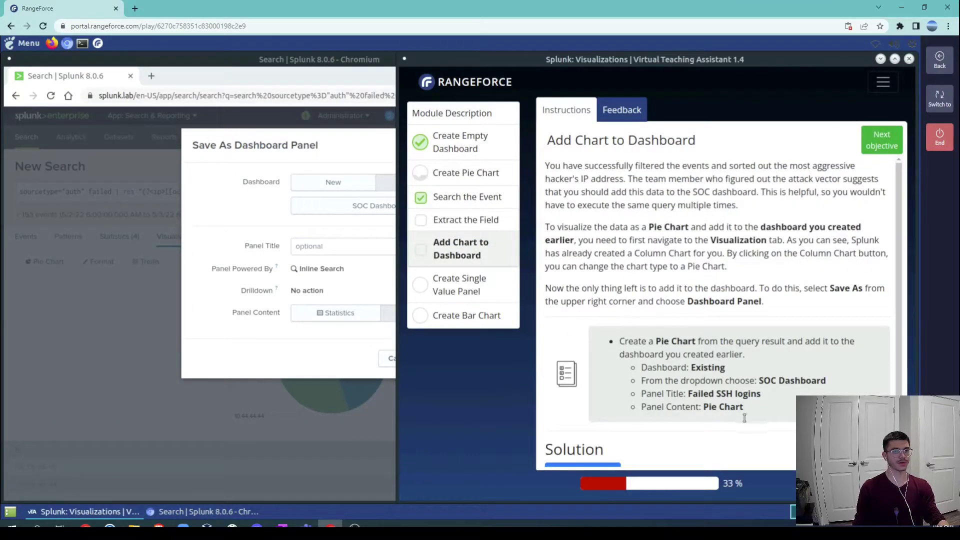
click(314, 246)
text(Failed SSH logins)
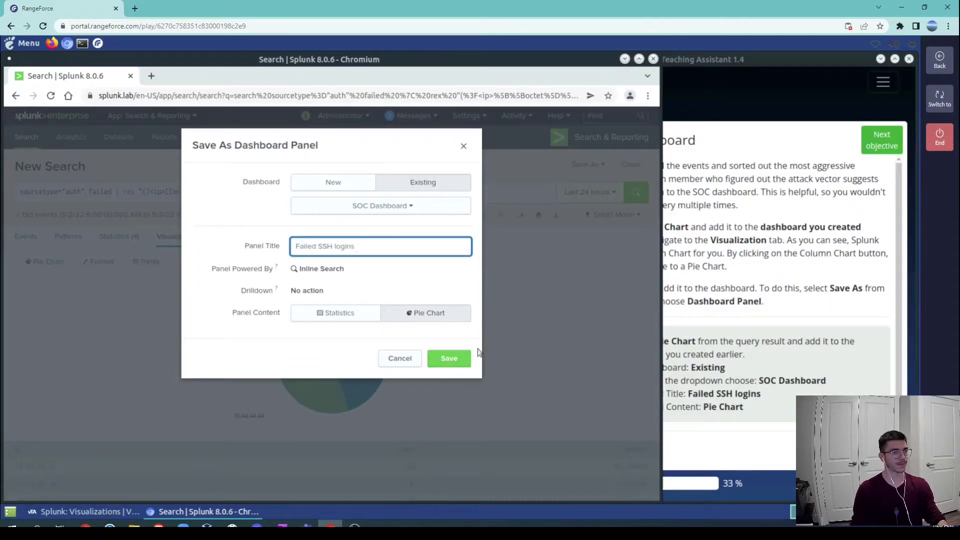
click(456, 360)
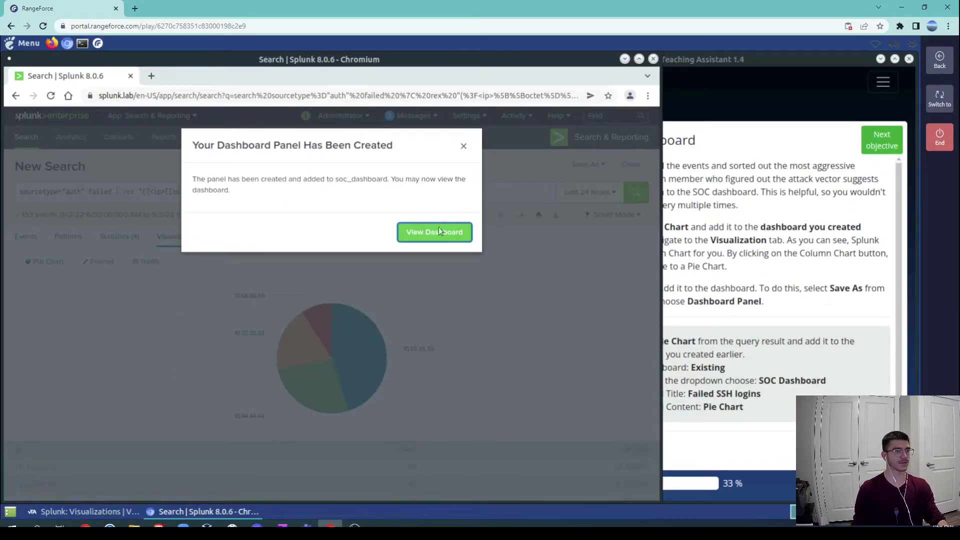
click(463, 145)
Check the pie chart tooltips to find the most aggressive brute-force IP.
click(747, 430)
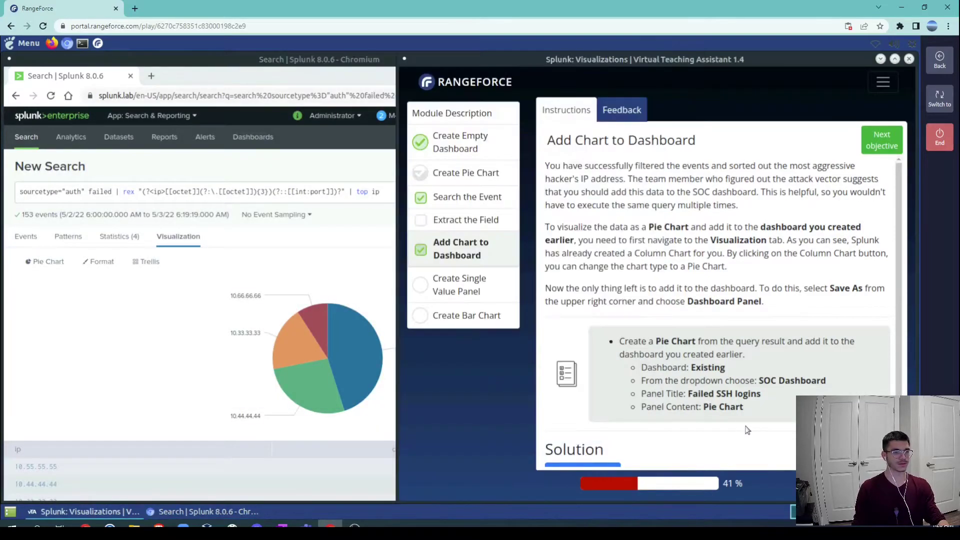
click(489, 224)
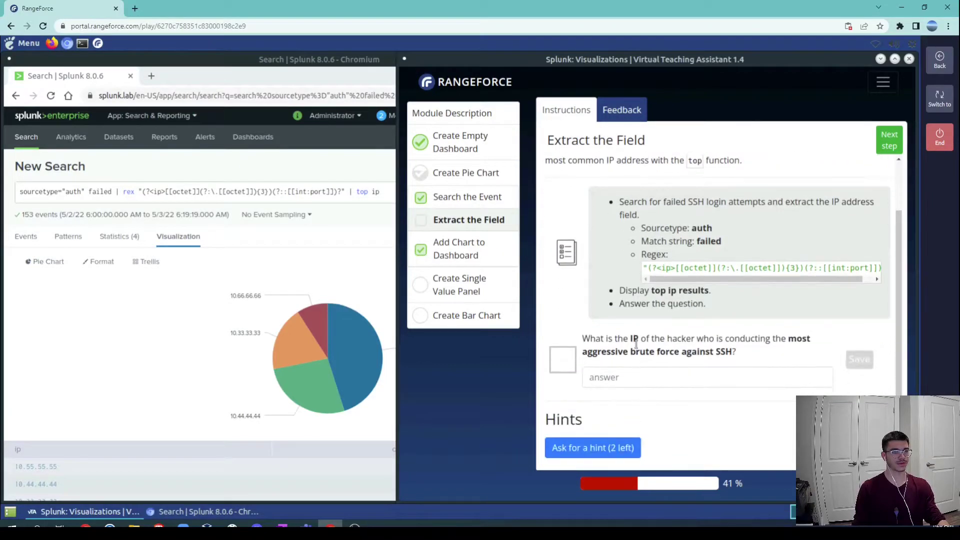
click(151, 352)
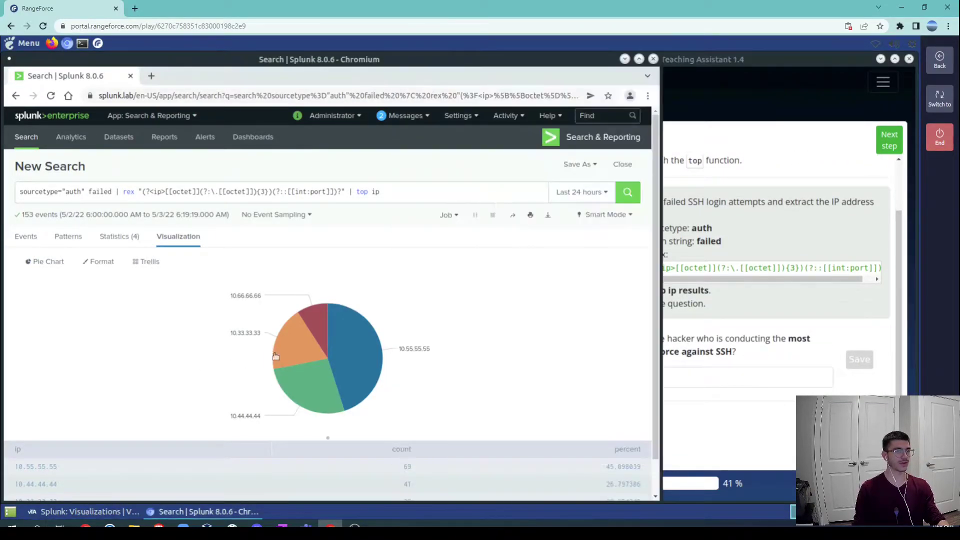
mouse_move(360, 363)
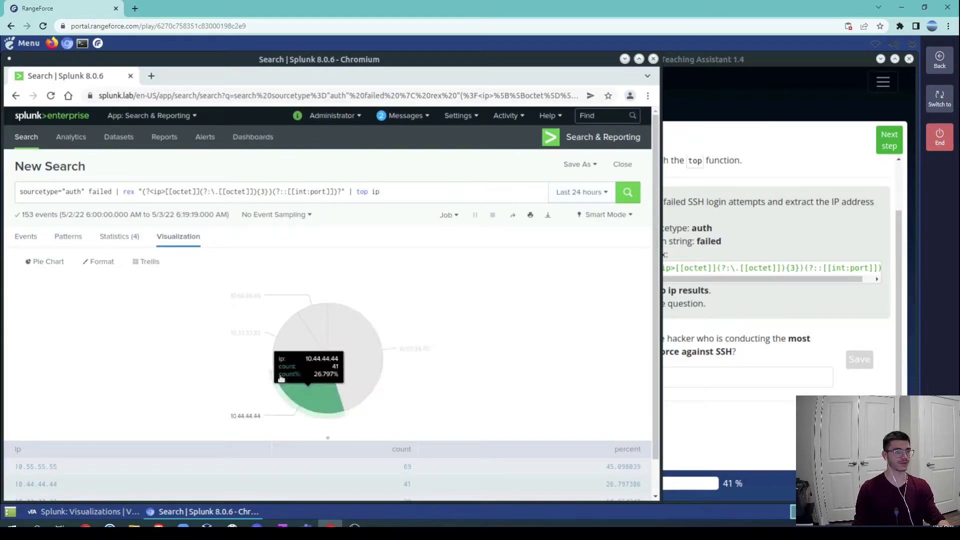
mouse_move(318, 397)
mouse_move(321, 335)
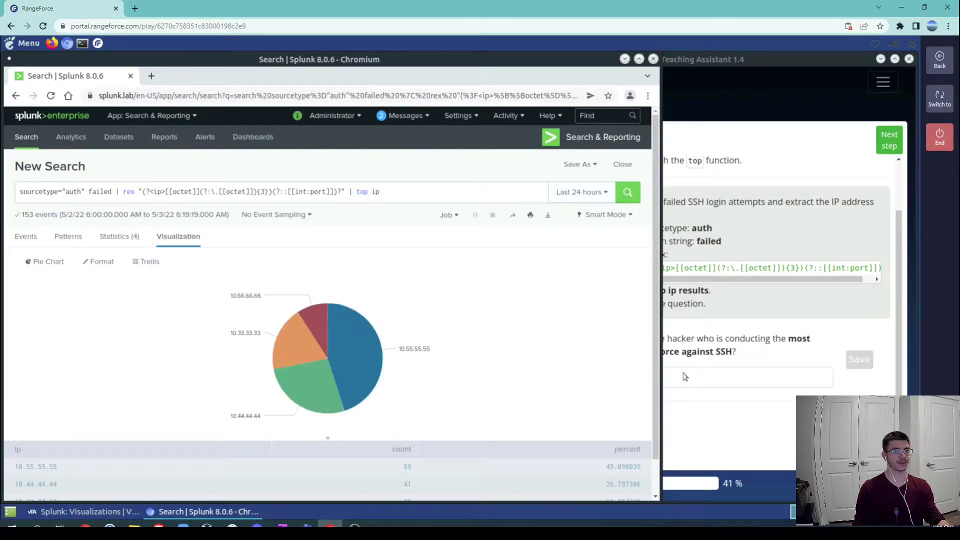
Submit 10.55.55.55 as the attacker IP and advance to the next objective.
click(700, 380)
text(10.55.55.55)
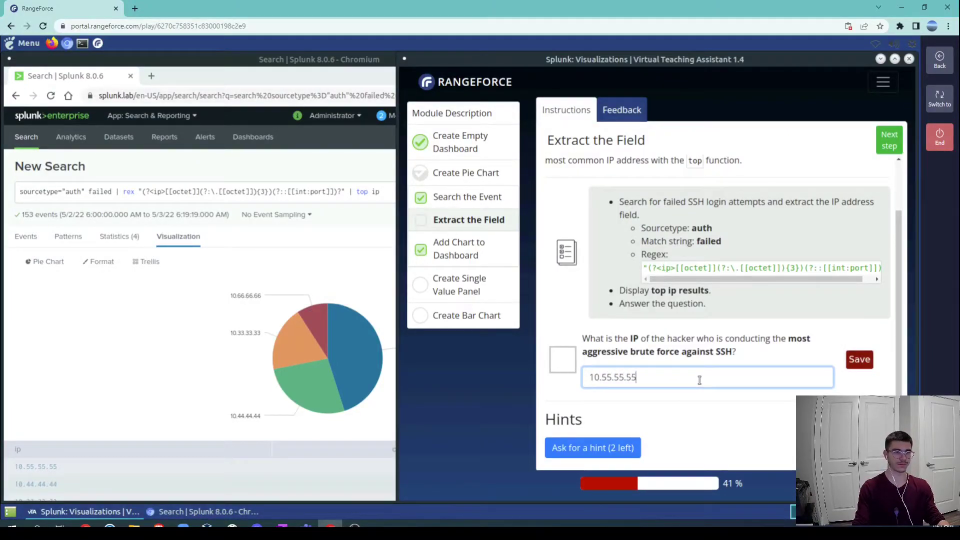
key(Return)
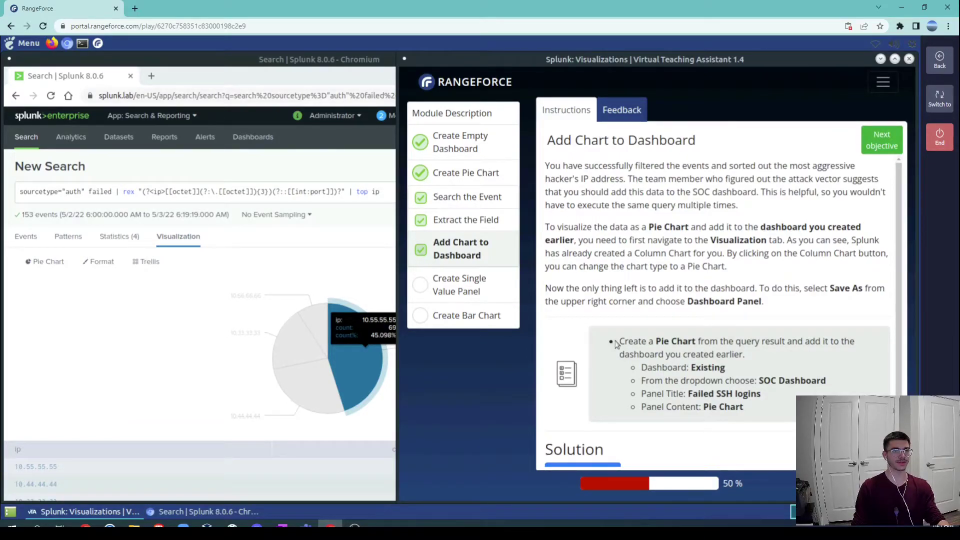
scroll(691, 314, down, 1)
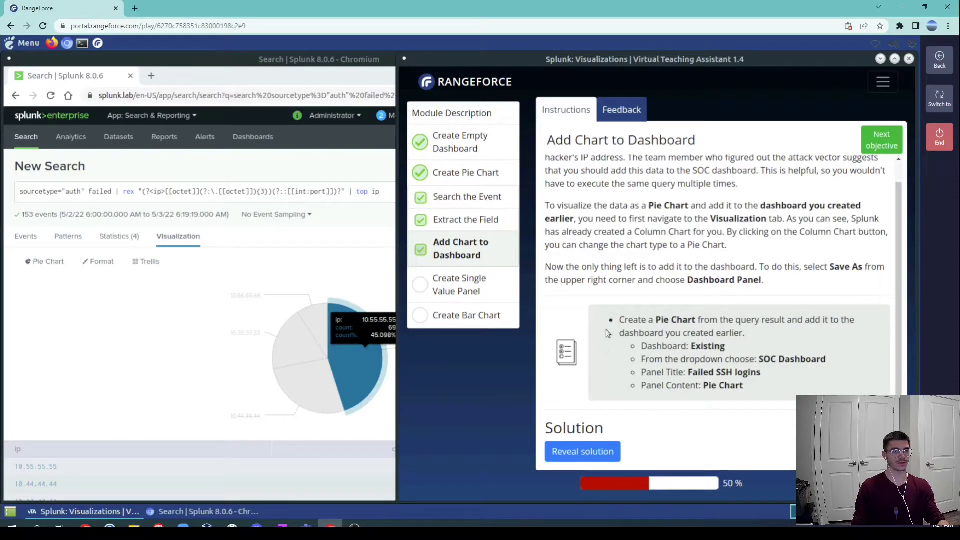
click(880, 142)
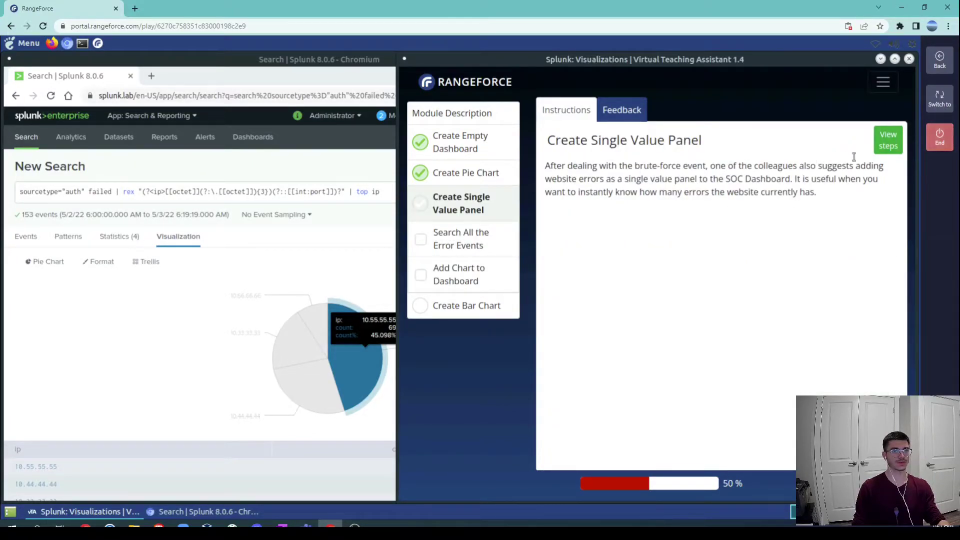
View the single value objective's steps and search source="/var/log/angelsscooters/error.log" in Splunk.
click(889, 141)
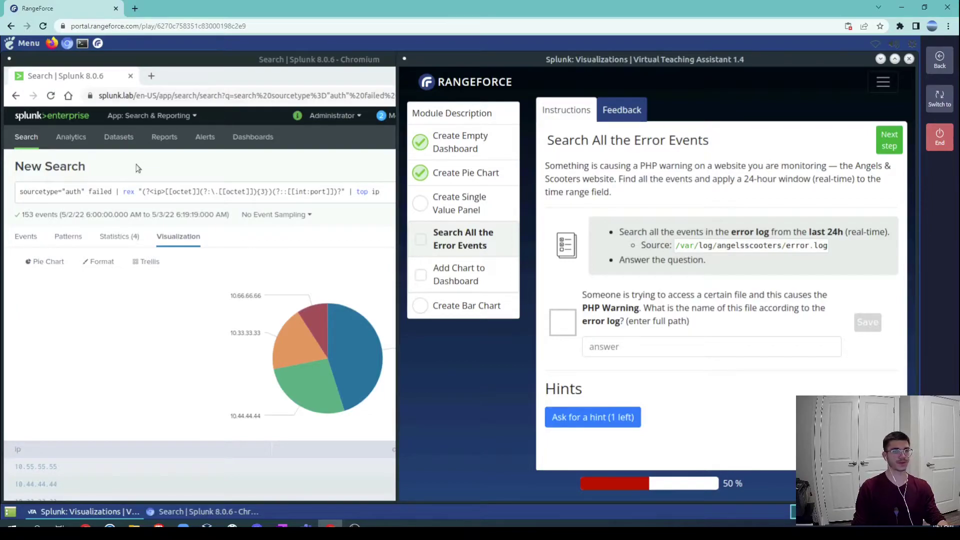
click(348, 183)
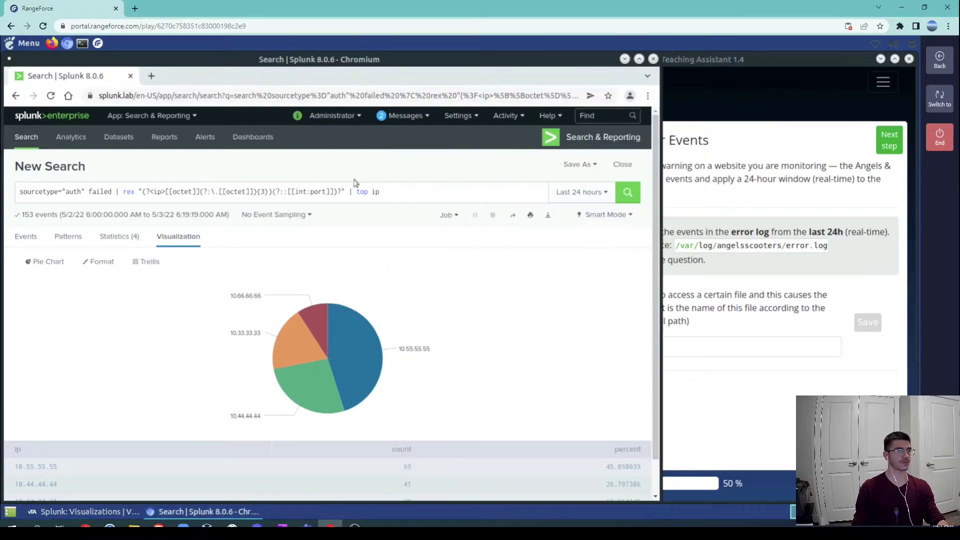
drag(386, 191, 10, 191)
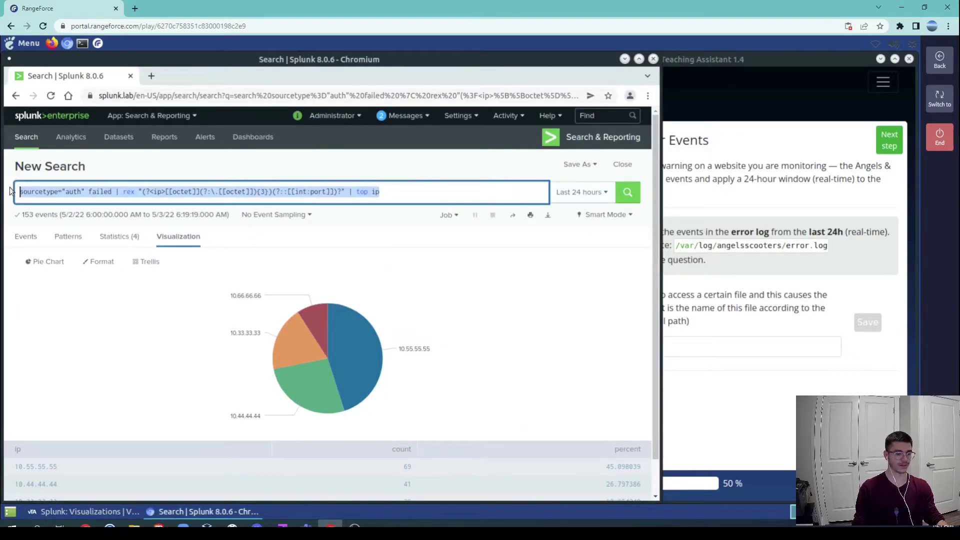
text(source)
key(Down)
key(Down)
key(Return)
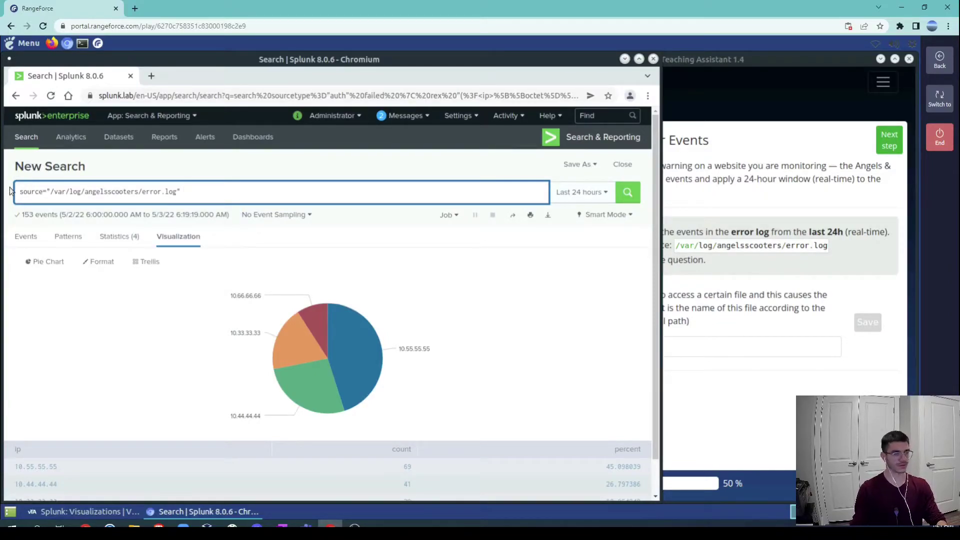
key(BackSpace)
key(Return)
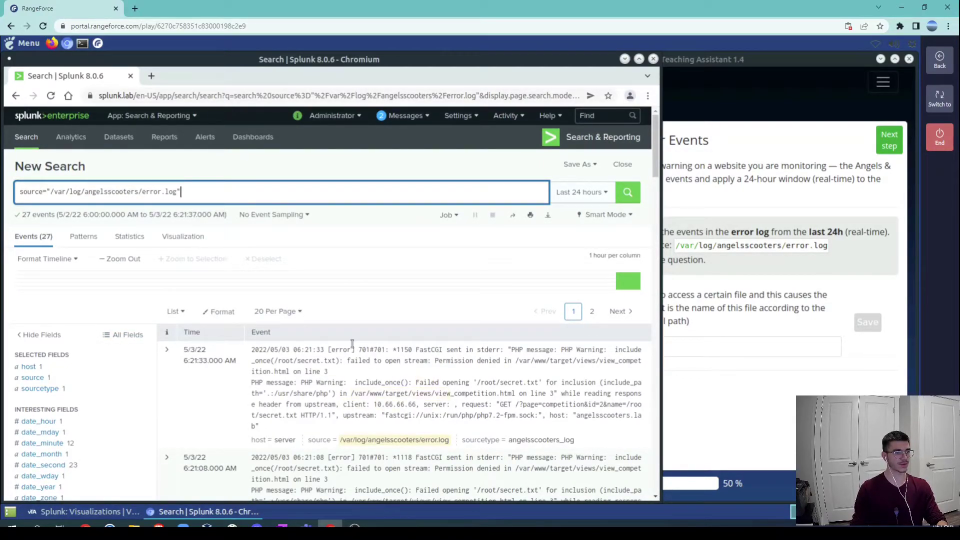
Read the lab's file question and return to the error log events.
scroll(407, 320, down, 2)
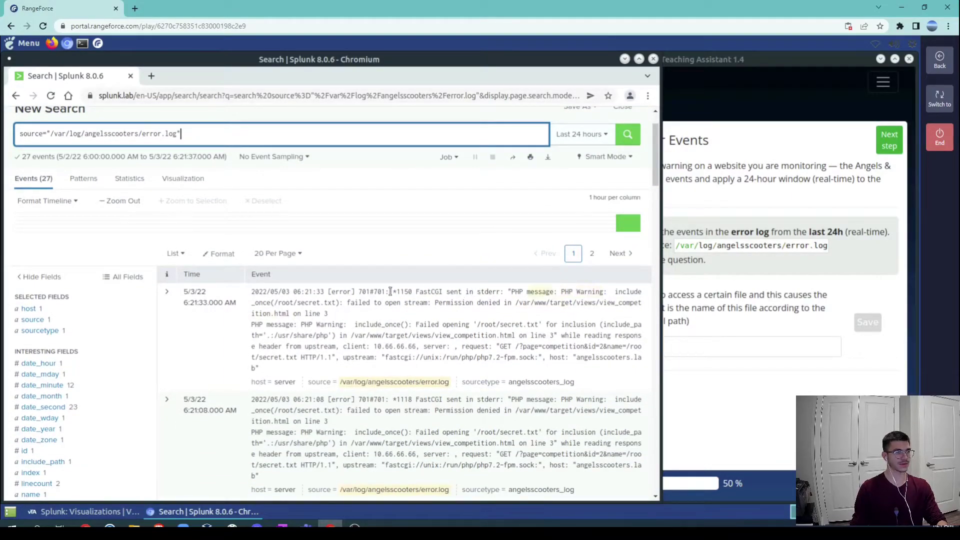
click(775, 289)
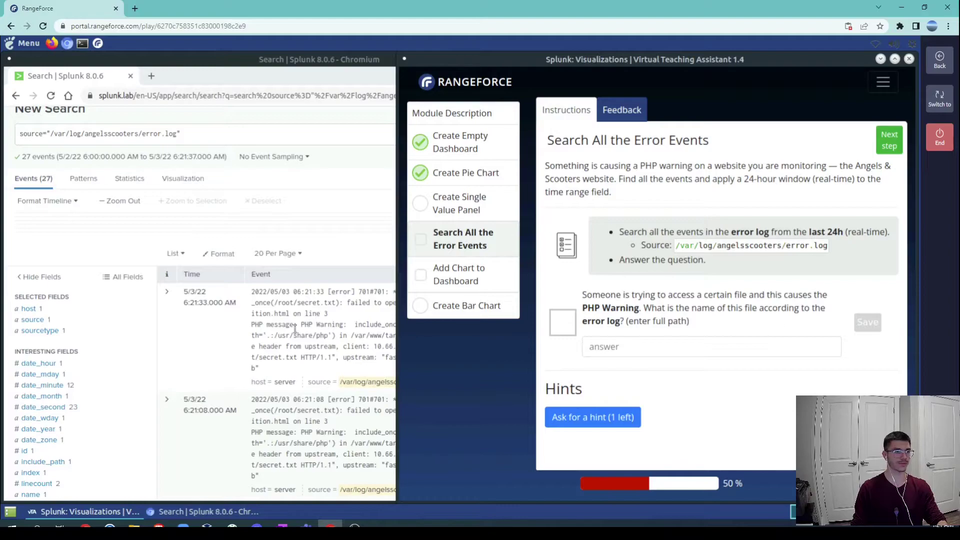
scroll(288, 327, down, 1)
click(300, 256)
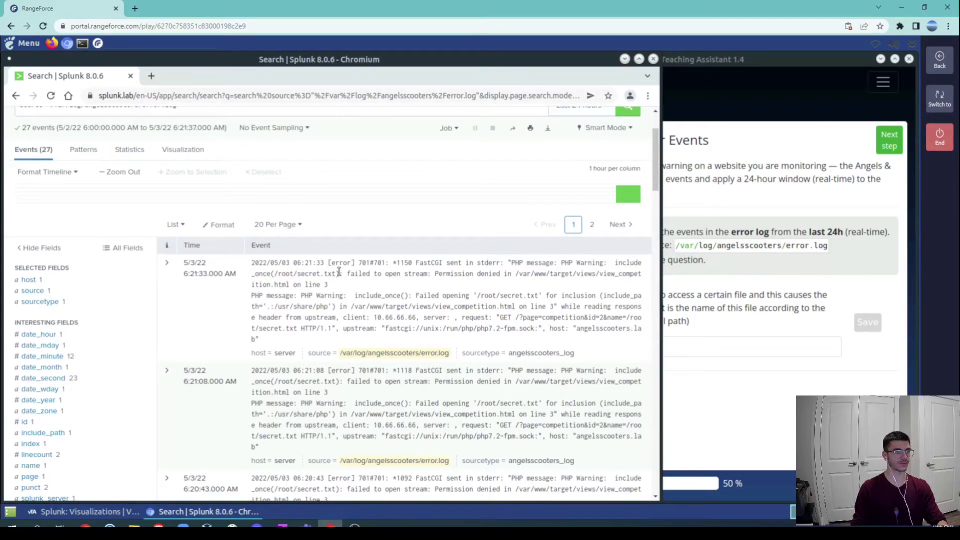
Copy /root/secret.txt from the first event and submit it as the answer.
drag(274, 273, 334, 274)
right_click(322, 275)
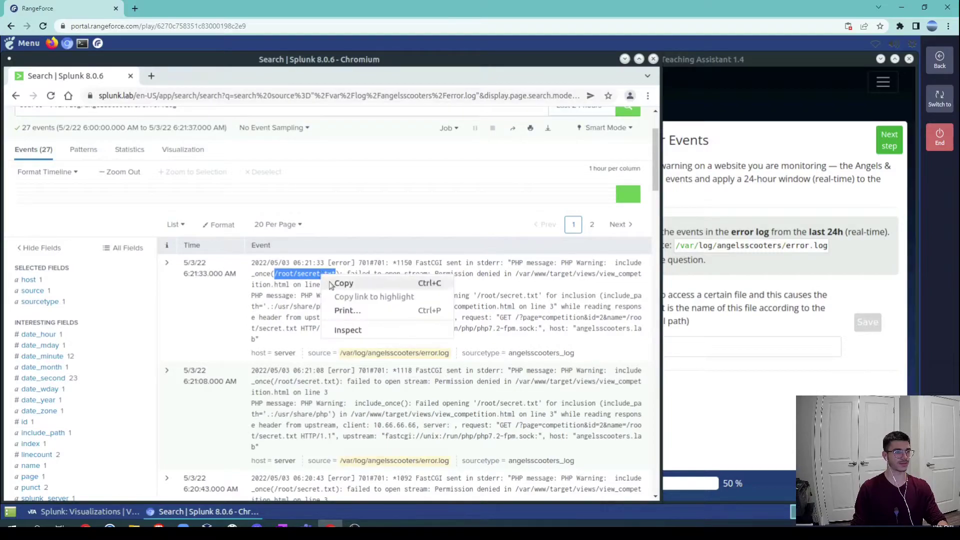
click(379, 285)
click(695, 347)
key(ctrl+v)
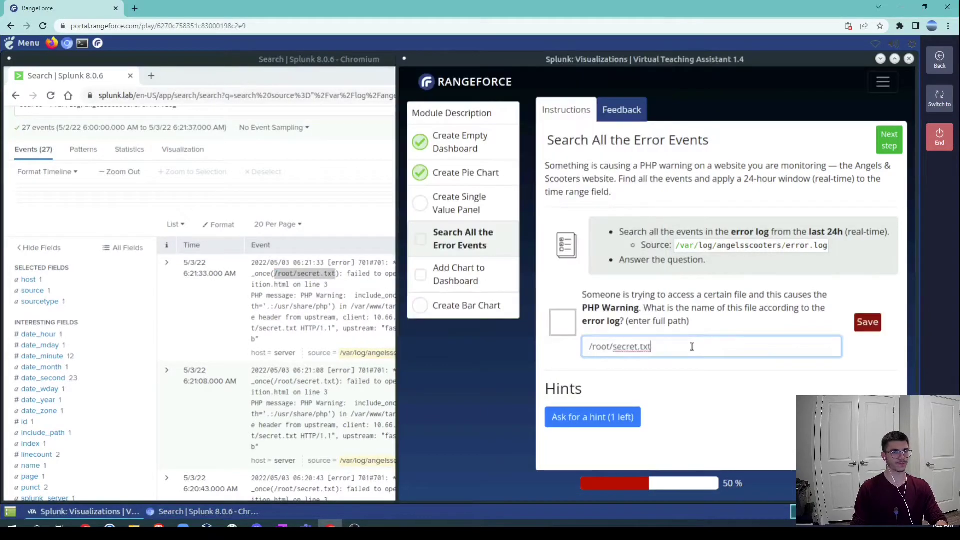
key(Return)
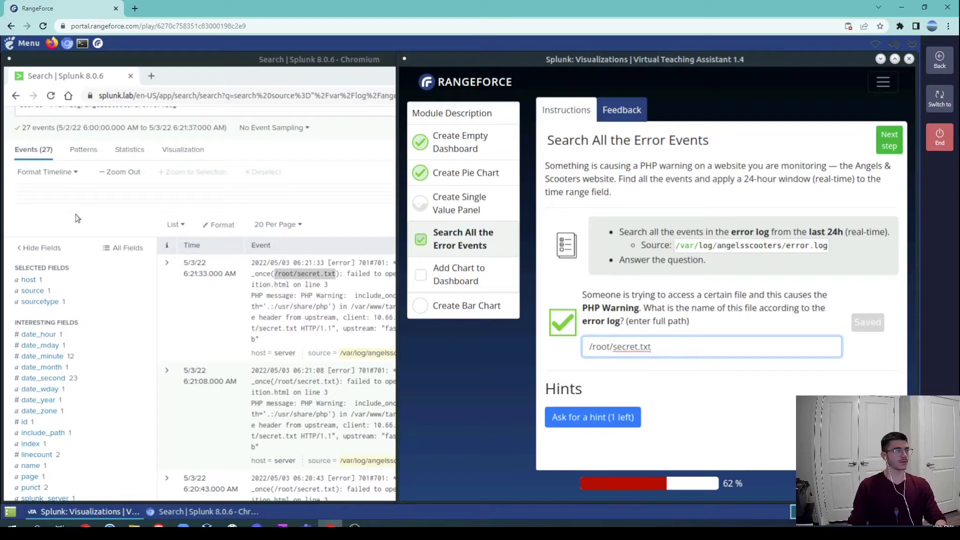
Highlight the include_once call in the first error log event.
click(106, 220)
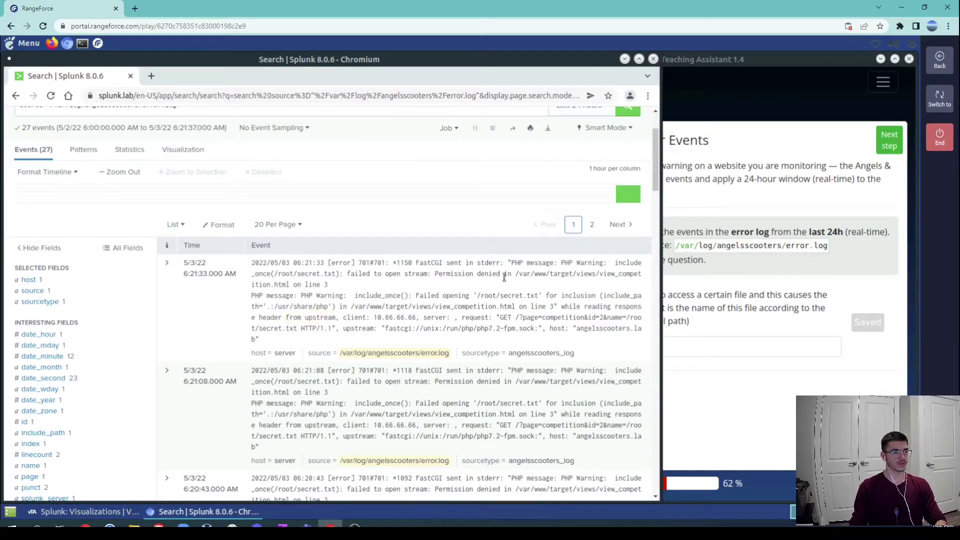
scroll(403, 294, up, 2)
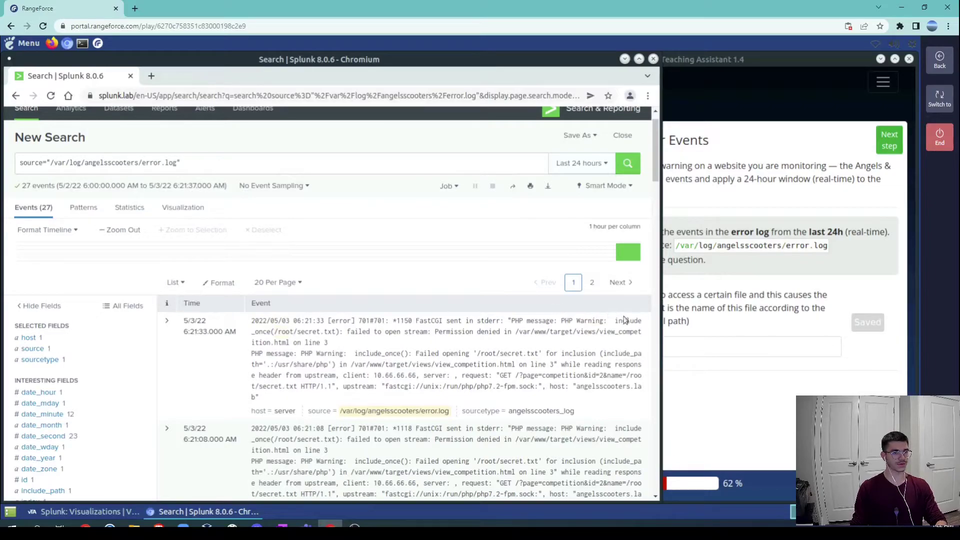
drag(614, 320, 269, 334)
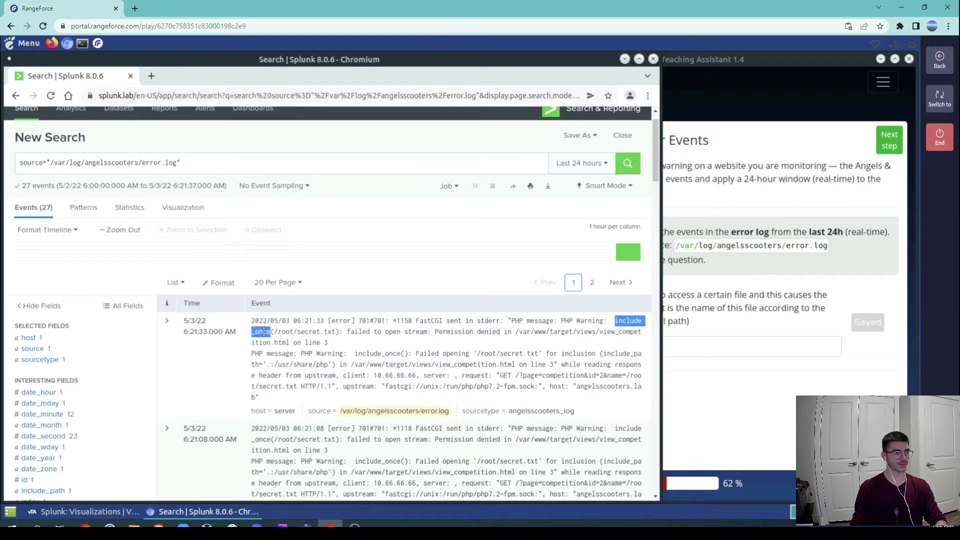
Add the include_once term from the first event to the error log search.
right_click(265, 332)
key(Escape)
click(259, 333)
double_click(267, 331)
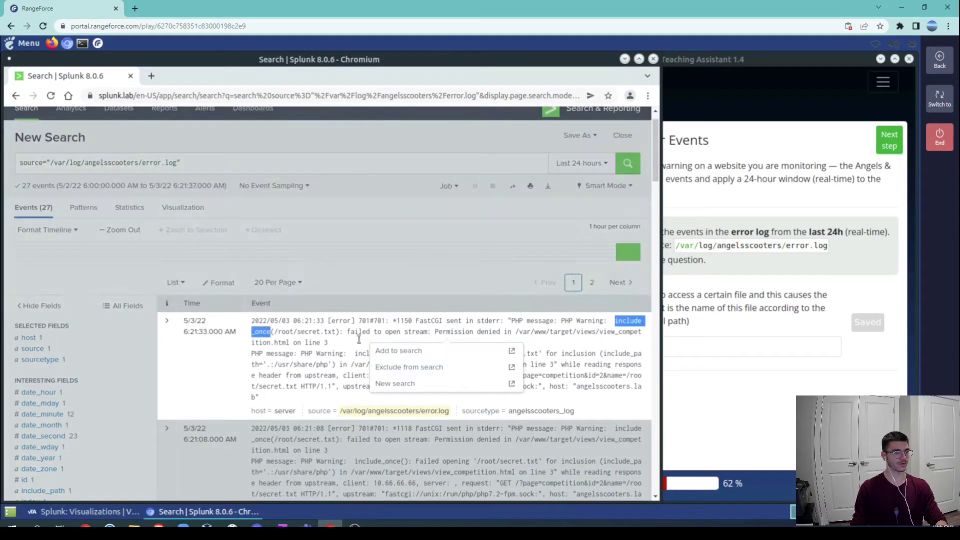
click(436, 352)
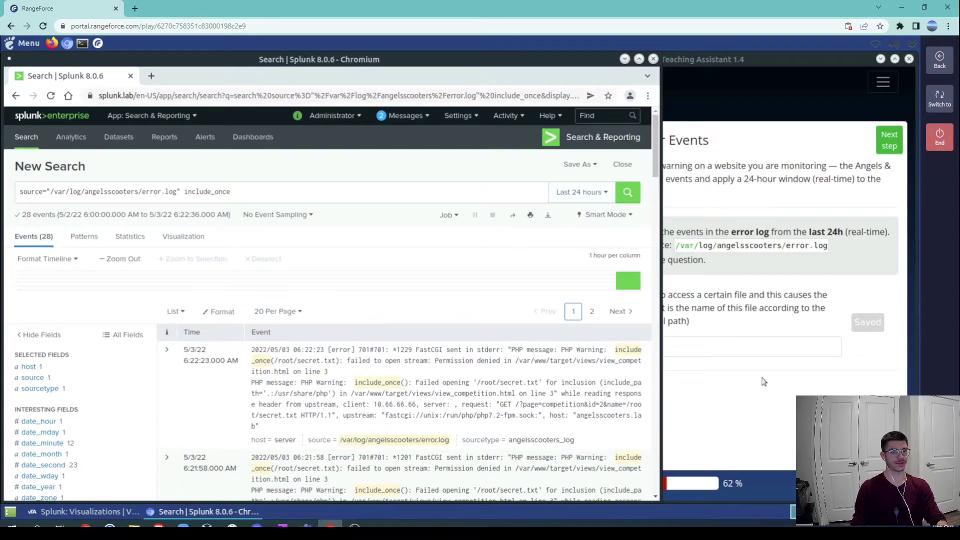
click(842, 374)
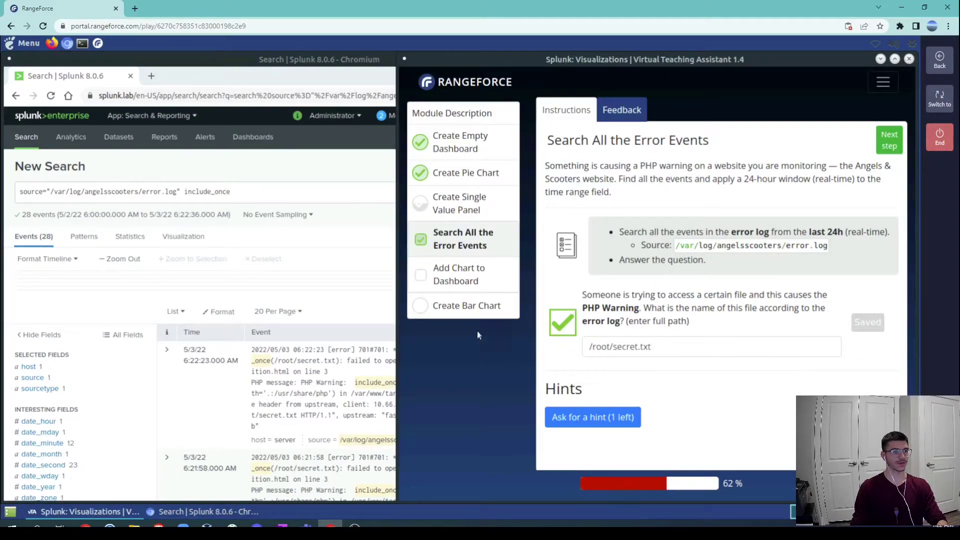
Advance to Add Chart to Dashboard and show the search's Visualization tab.
click(889, 142)
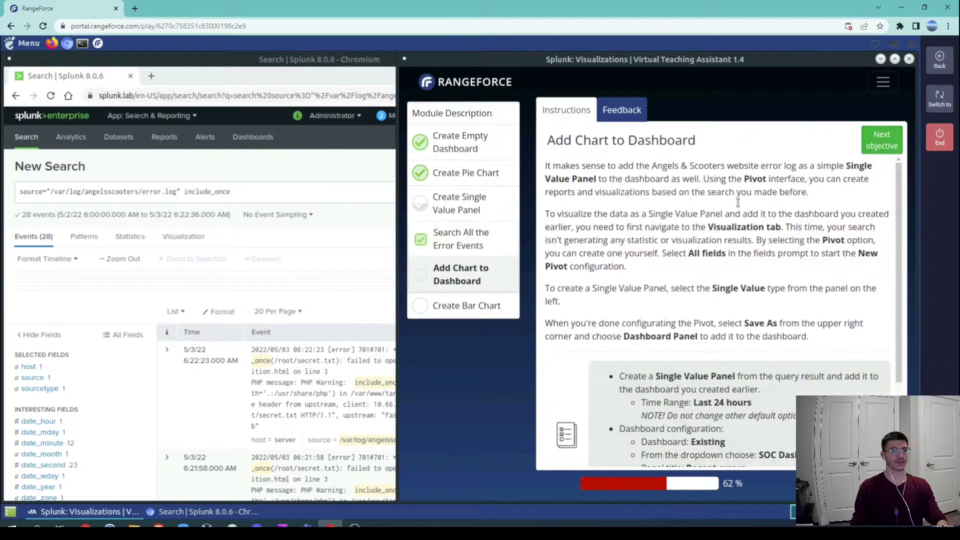
scroll(710, 338, down, 1)
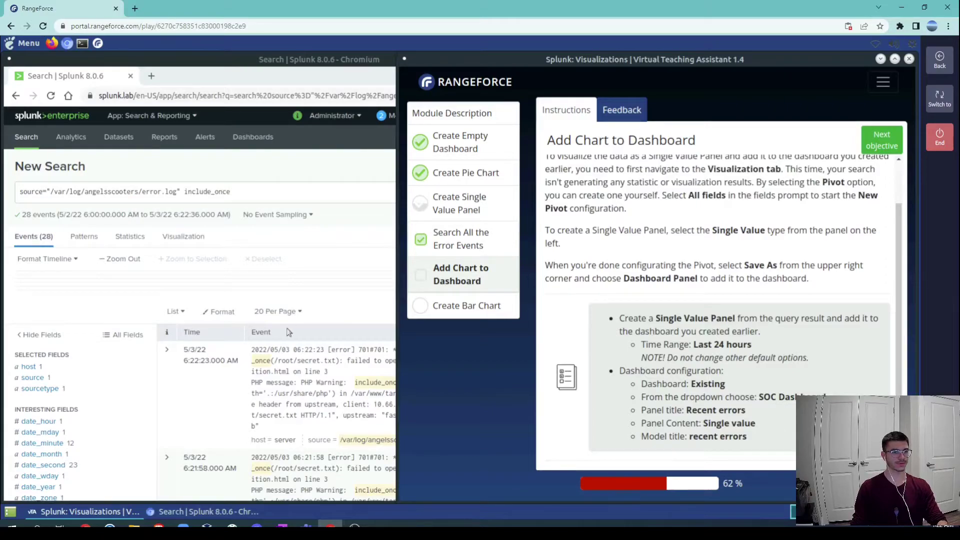
click(58, 314)
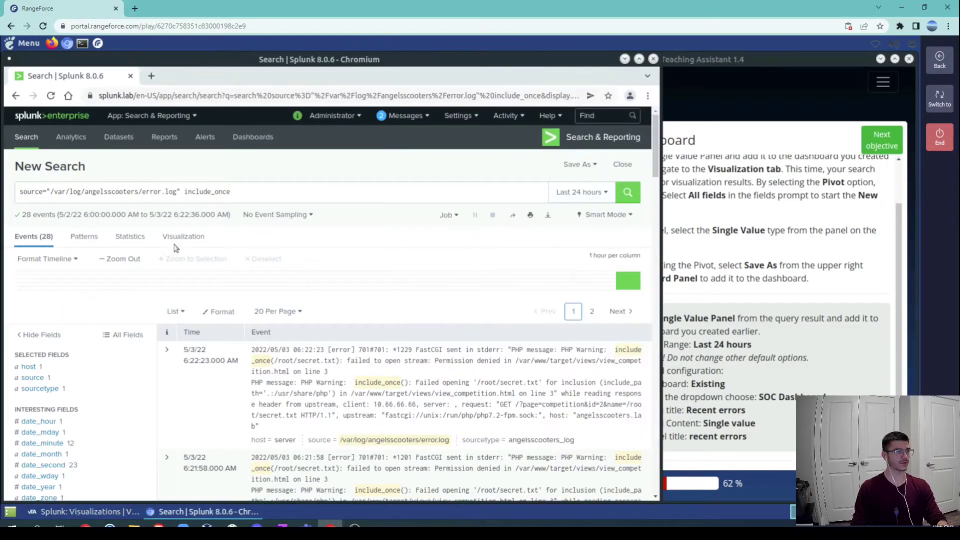
click(182, 240)
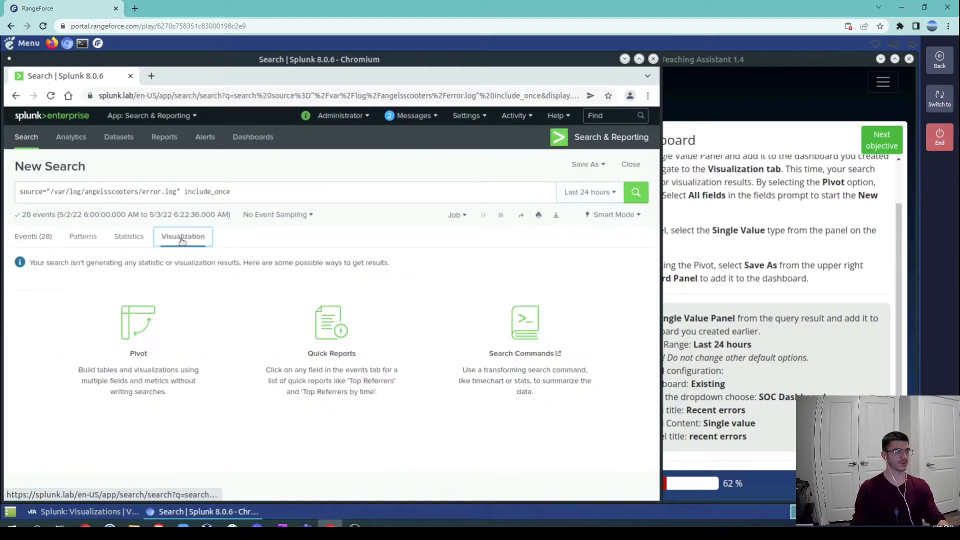
Create an All Fields pivot and display its event count of 30 as a Single Value.
click(139, 340)
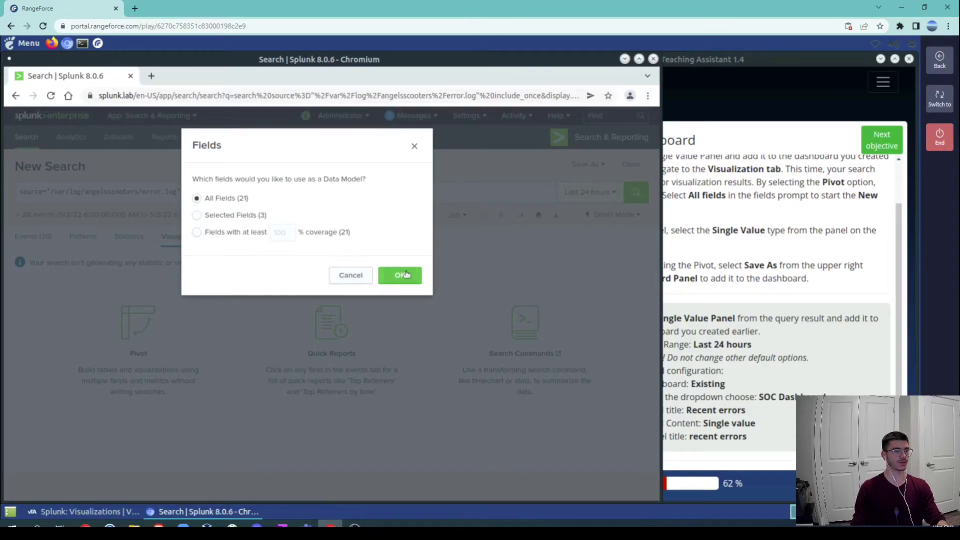
click(401, 276)
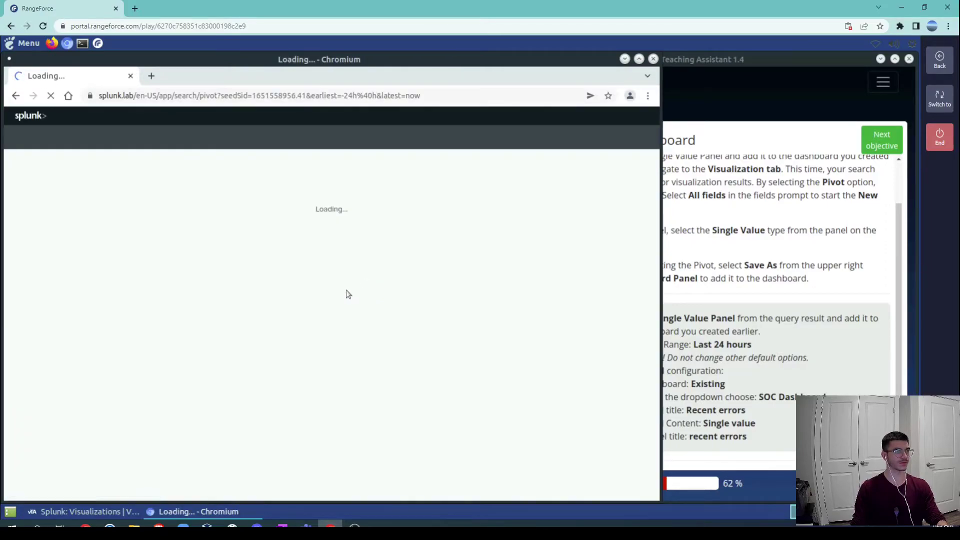
scroll(357, 291, down, 1)
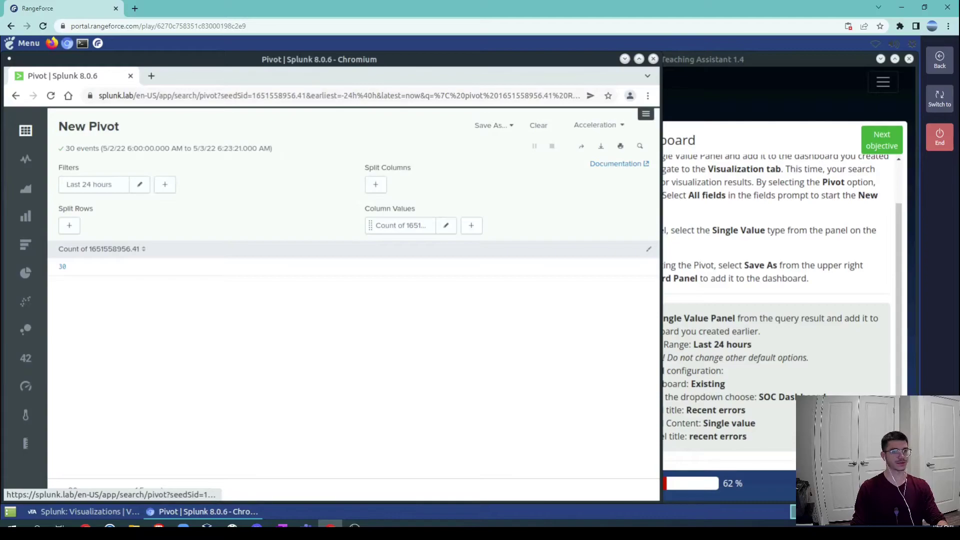
click(82, 512)
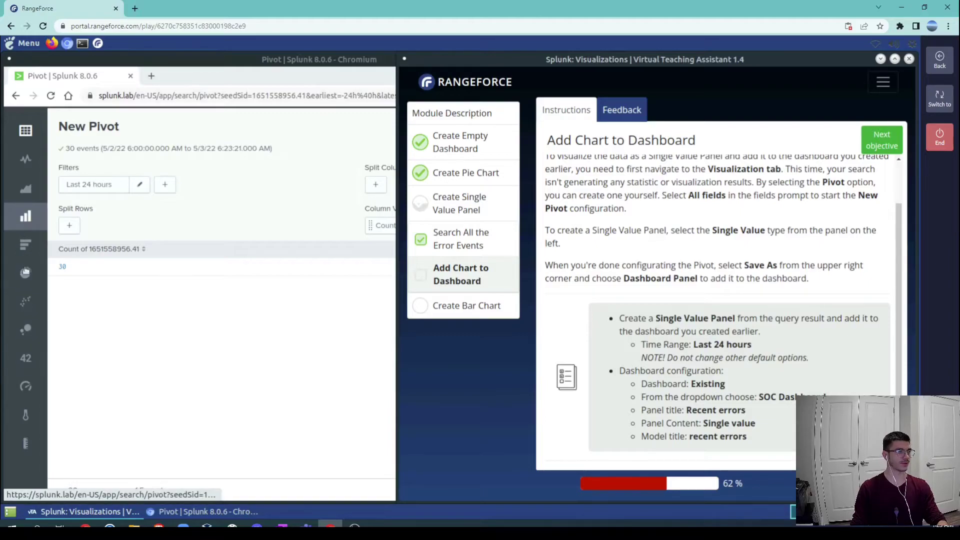
click(25, 361)
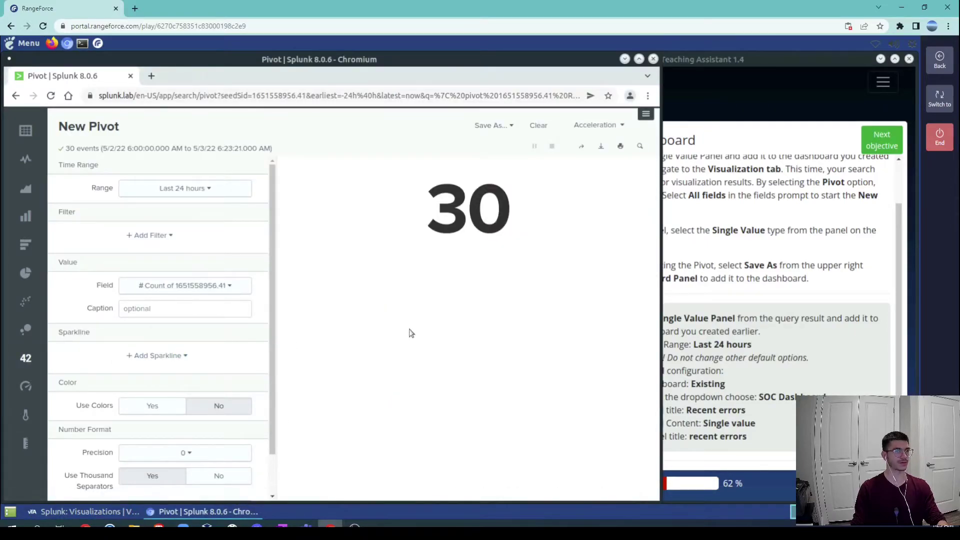
Save the pivot as a dashboard panel on the existing SOC Dashboard.
click(499, 126)
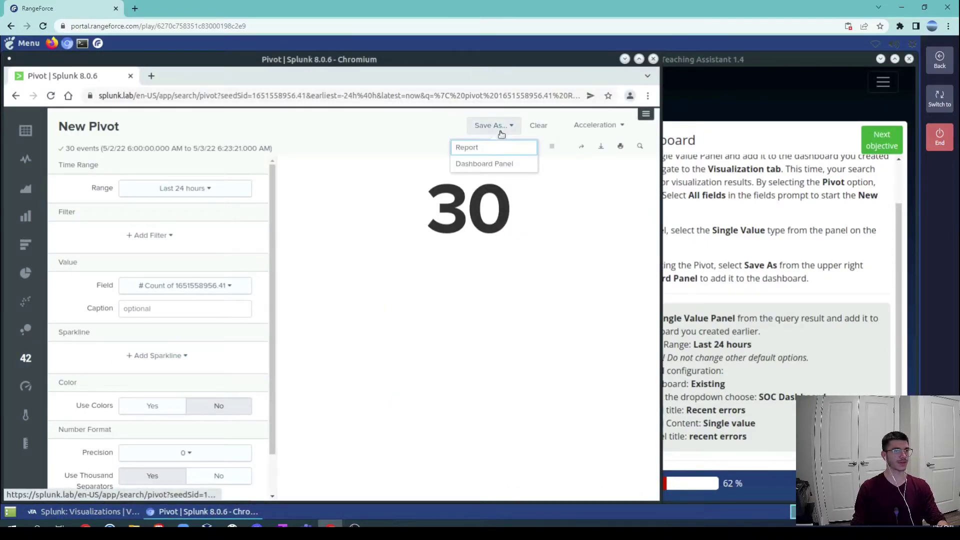
click(497, 165)
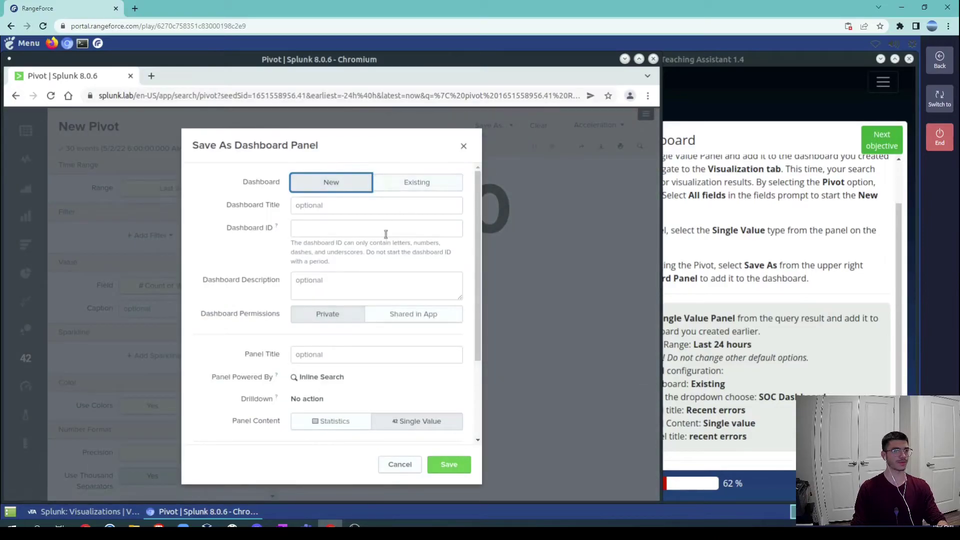
click(428, 185)
click(363, 205)
click(339, 272)
Title the panel 'Recent errors' with model 'recent errors', save, and view the dashboard.
click(328, 245)
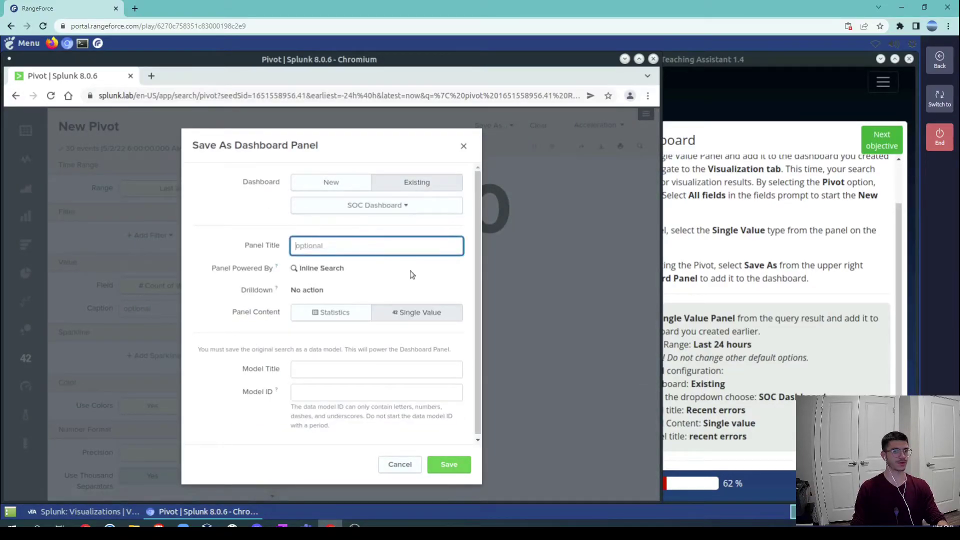
text(Recent errors)
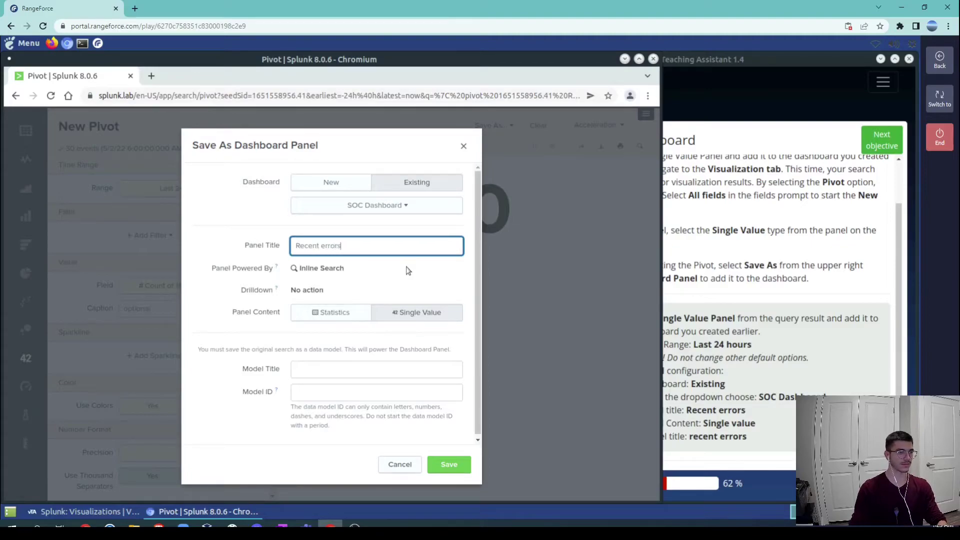
click(344, 372)
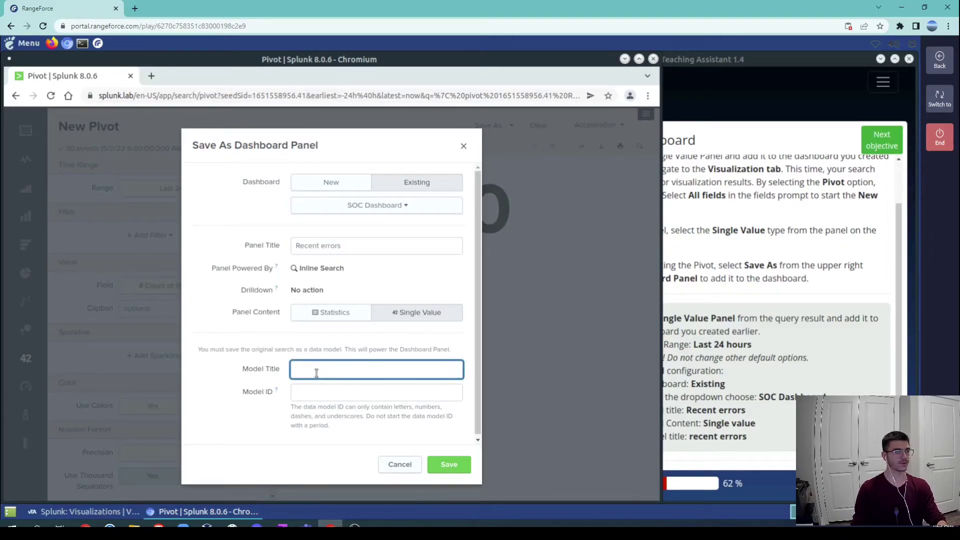
text(recent errors)
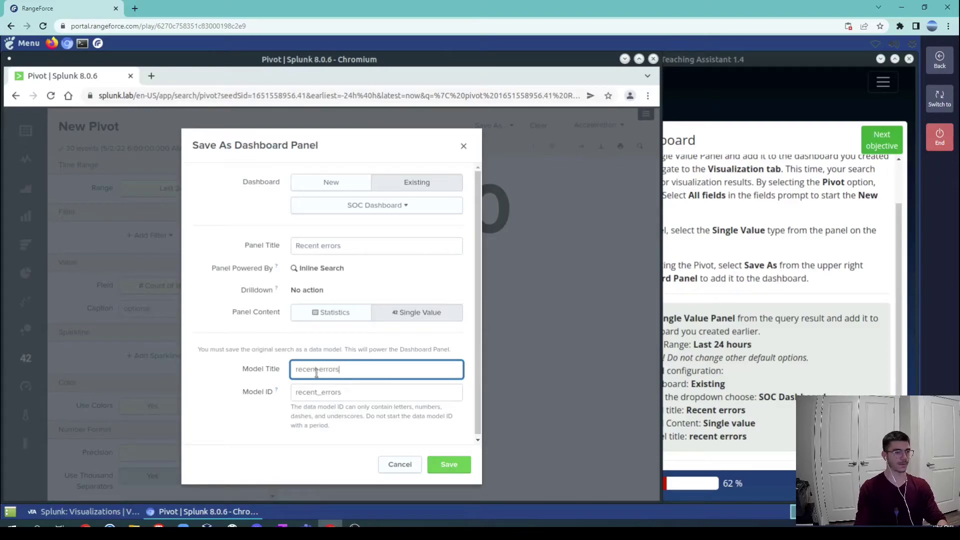
click(448, 462)
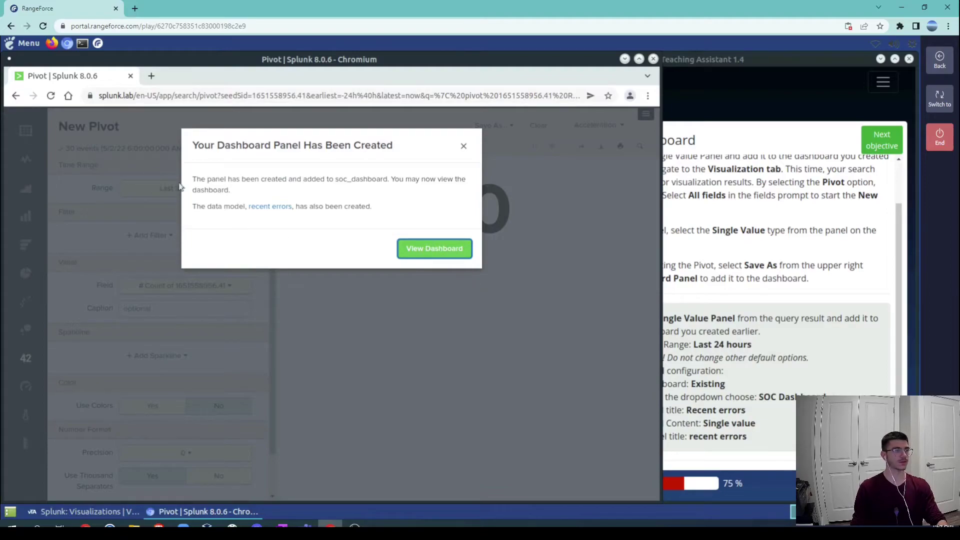
click(430, 250)
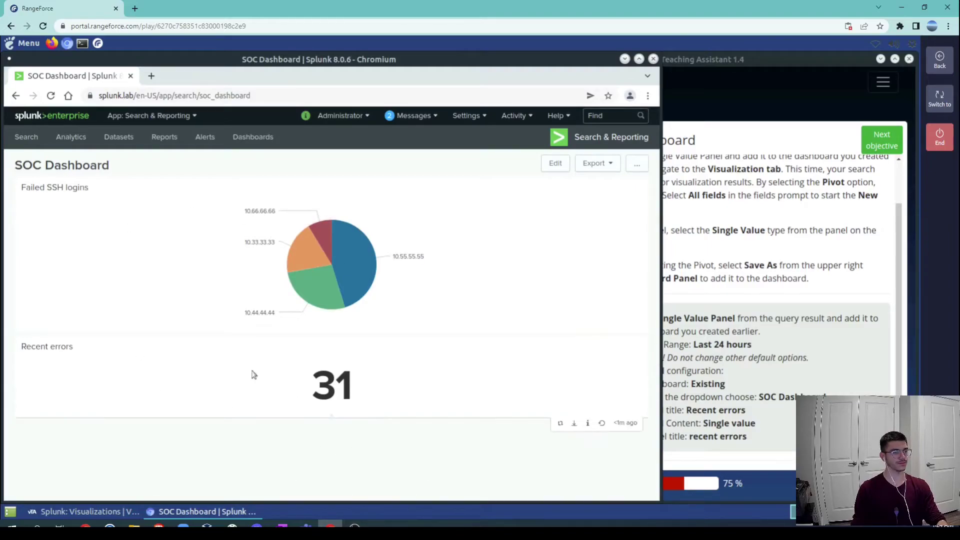
Move the Teaching Assistant on to the Create Bar Chart objective.
click(741, 283)
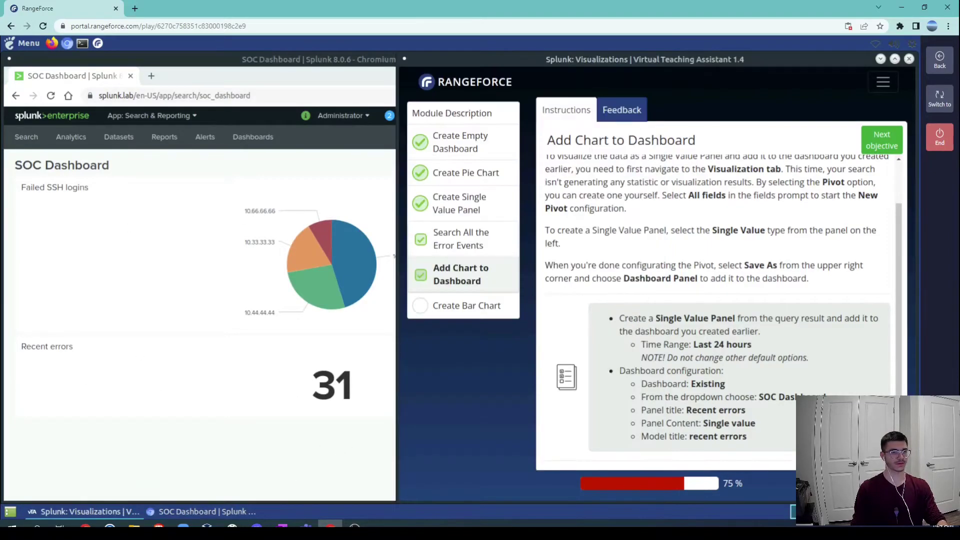
scroll(740, 284, down, 1)
click(882, 140)
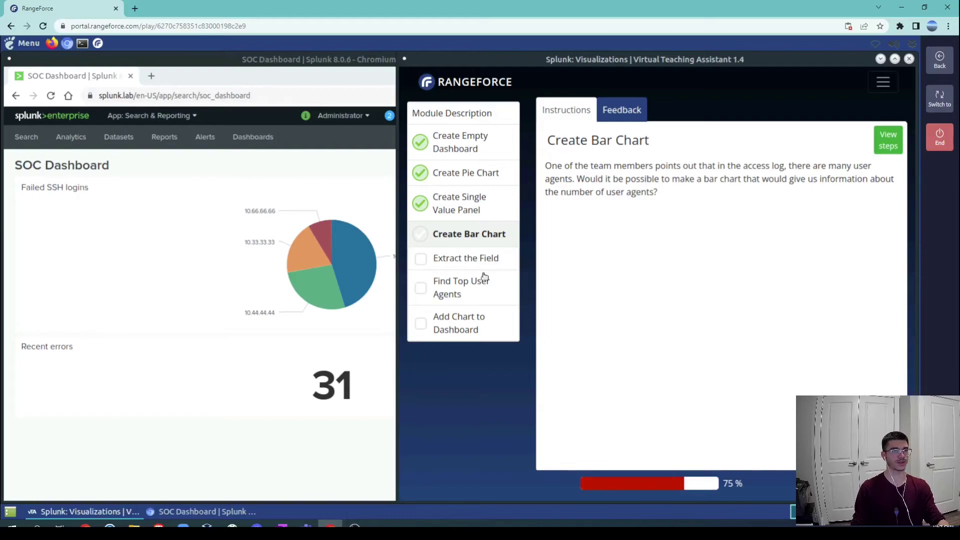
Open Extract the Field, review the user agent and access log source details, then return to Splunk.
click(473, 260)
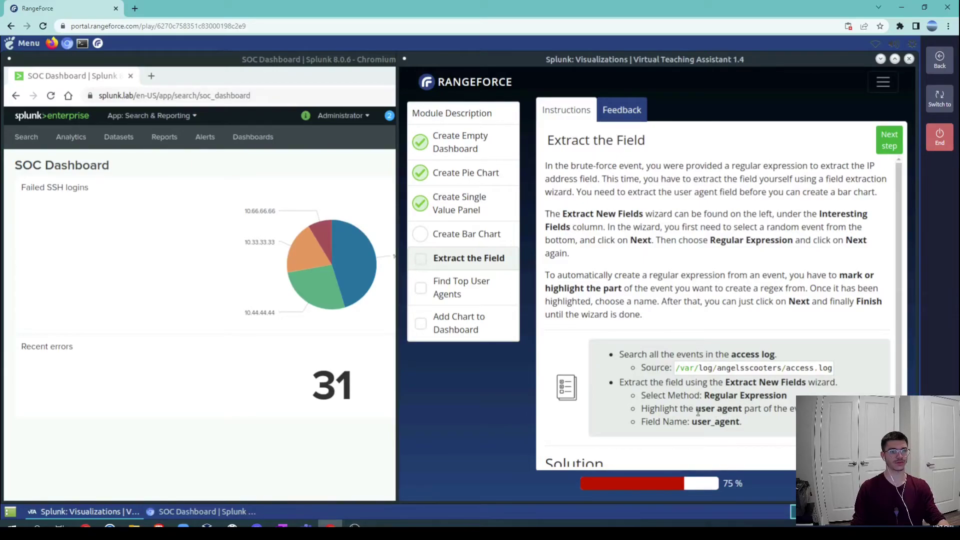
drag(698, 412, 738, 412)
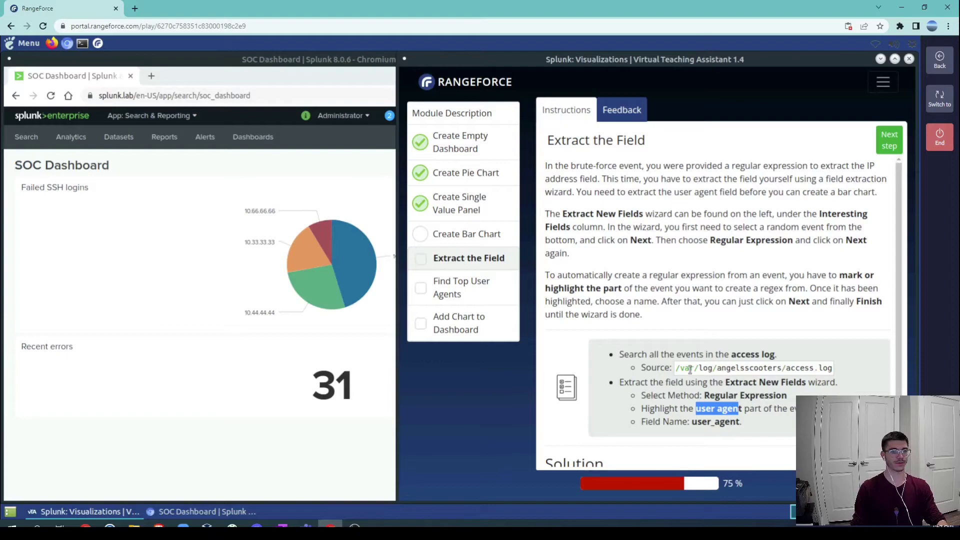
drag(677, 369, 845, 375)
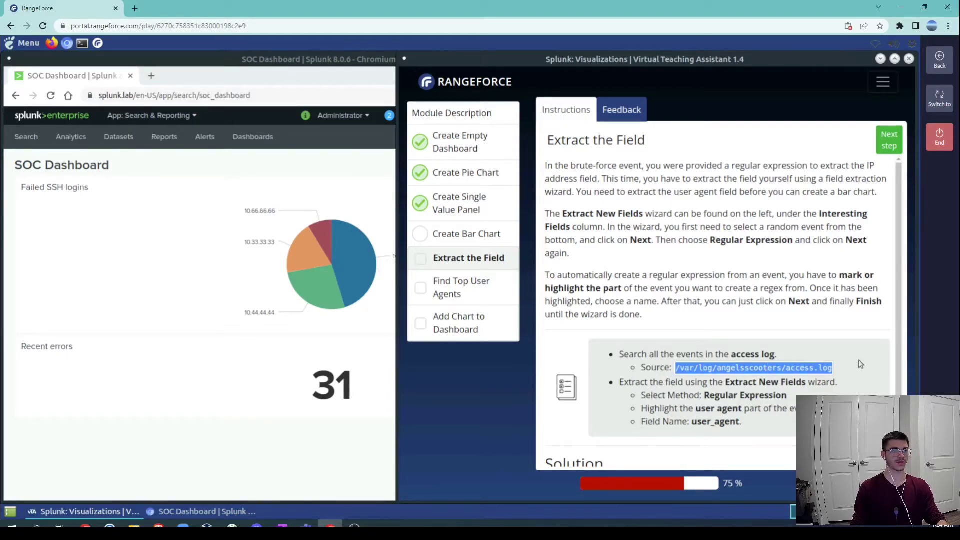
click(858, 335)
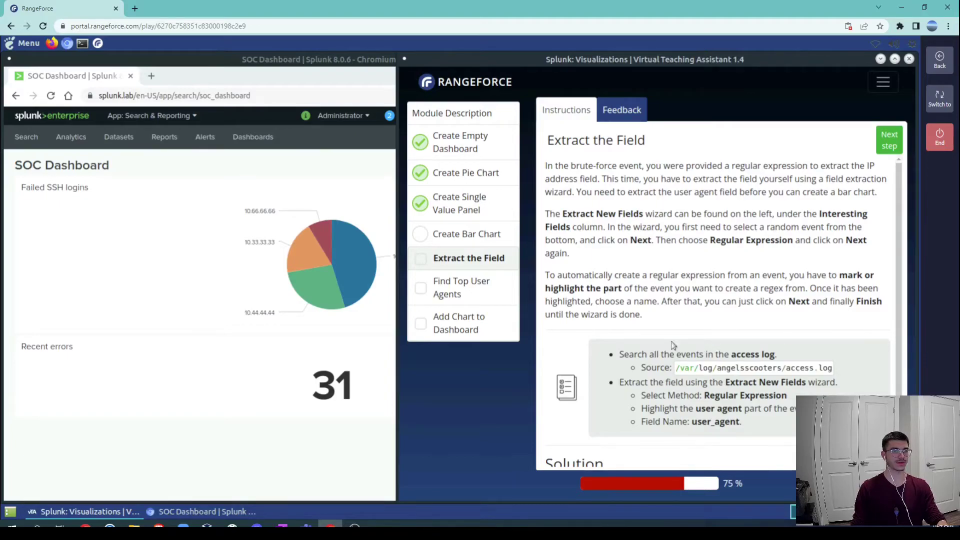
click(23, 137)
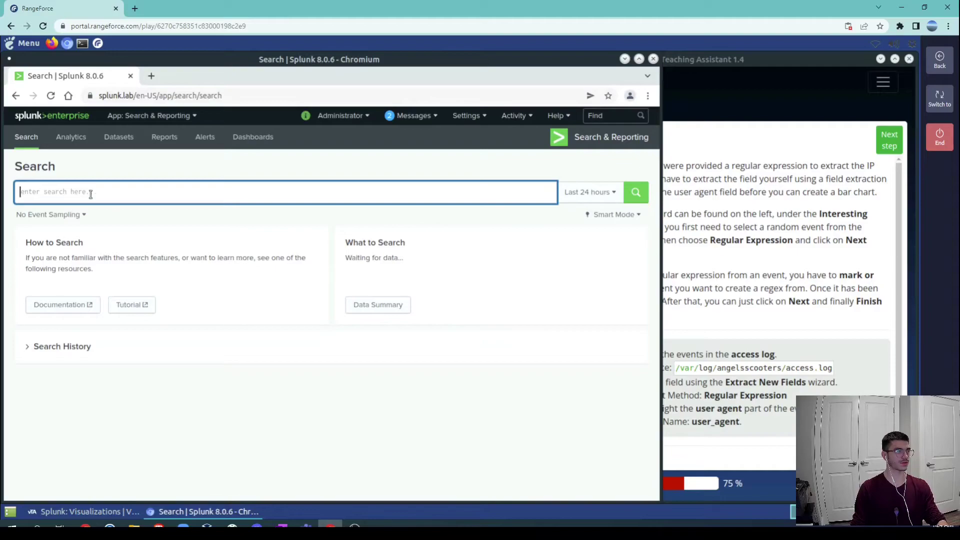
Search source="/var/log/angelsscooters/access.log", returning 404 web access events.
text(sour)
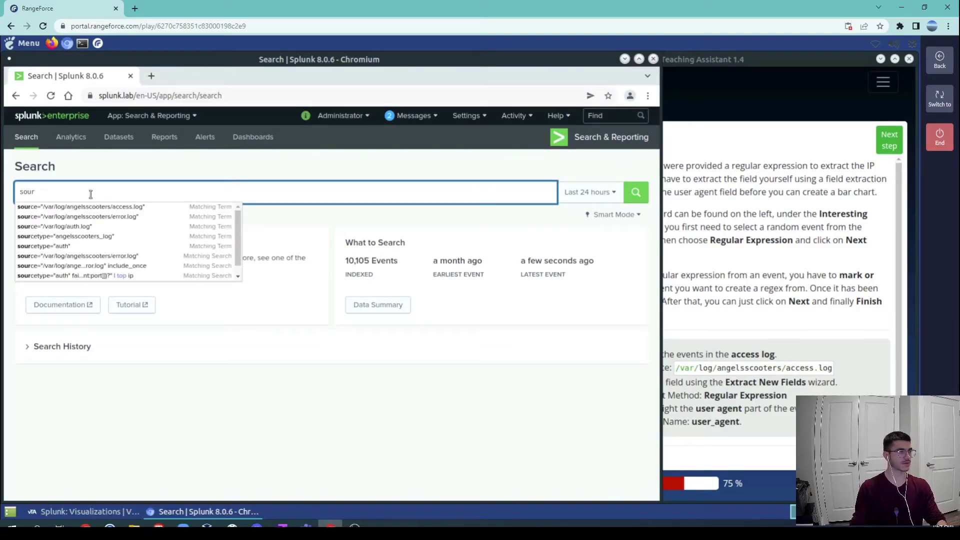
key(Down)
key(Return)
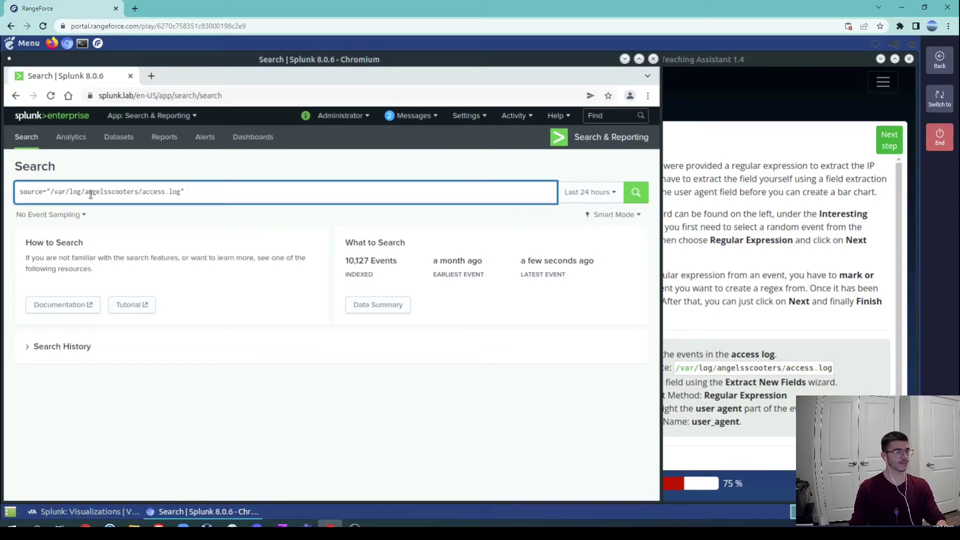
key(Return)
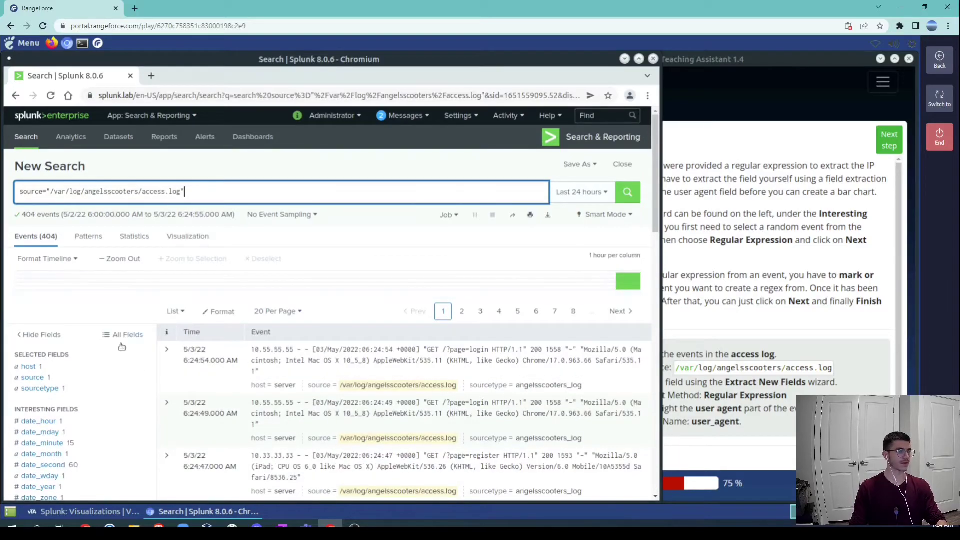
Examine the user agent text in the first access log events.
scroll(61, 314, down, 1)
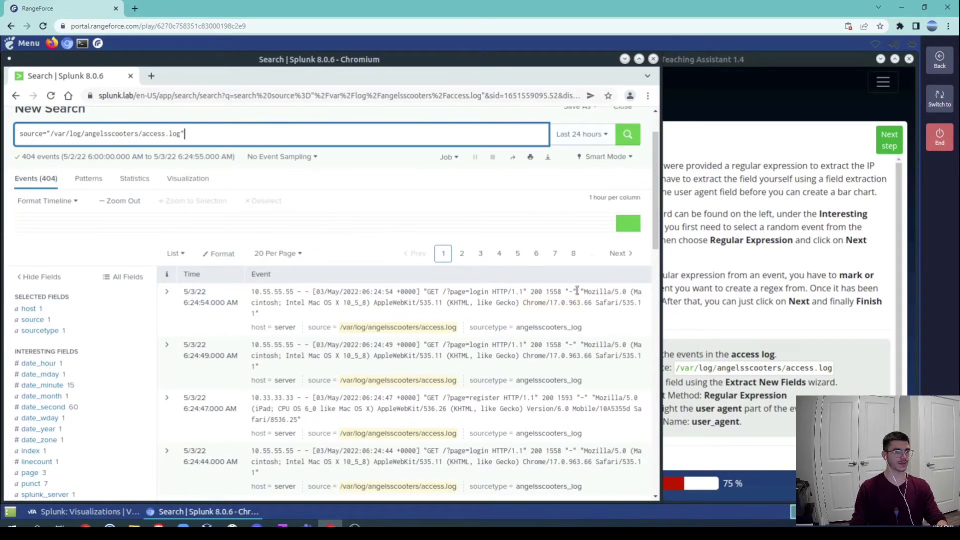
drag(580, 291, 640, 304)
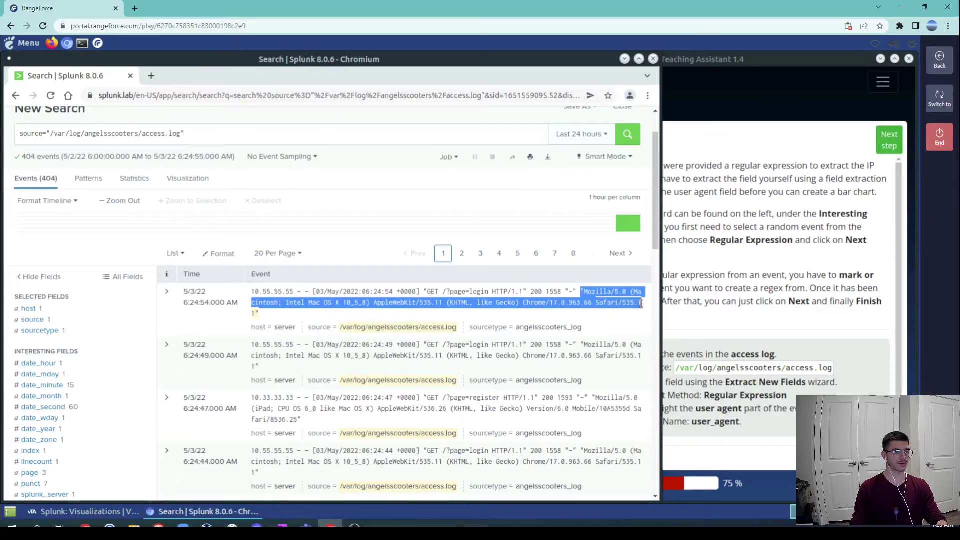
drag(582, 340, 640, 358)
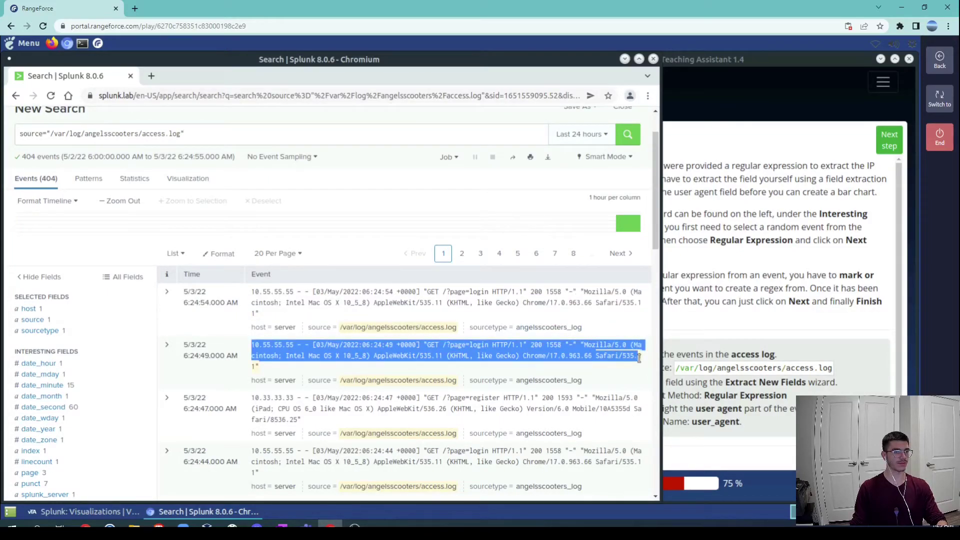
click(96, 249)
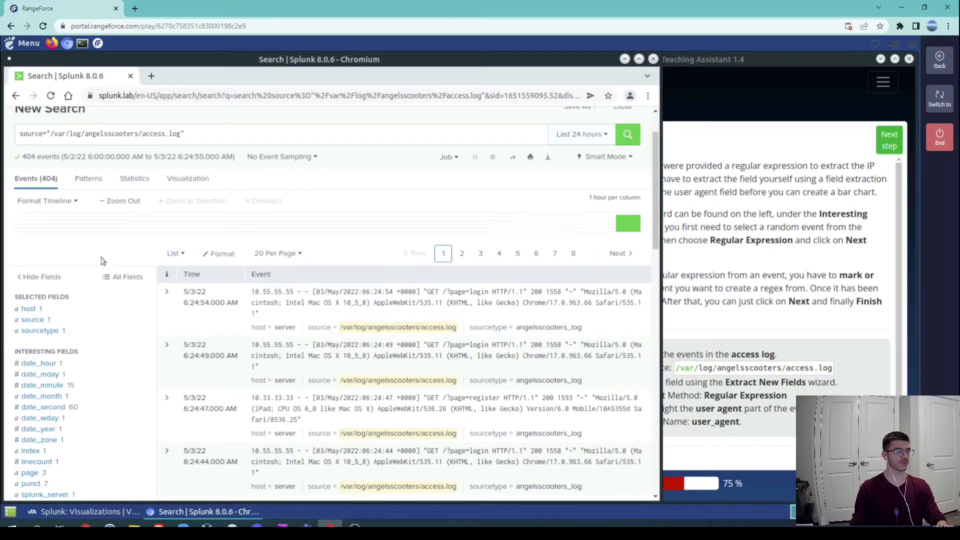
scroll(80, 301, down, 2)
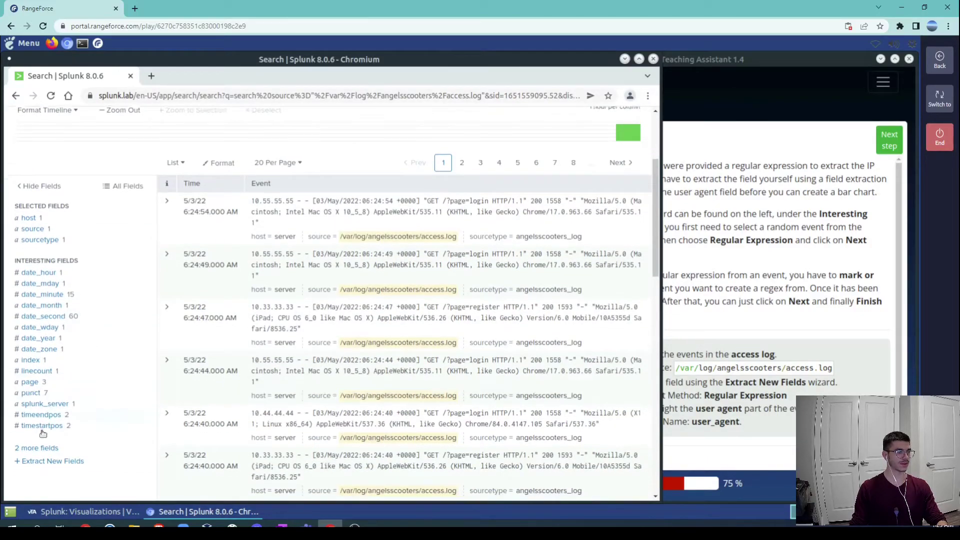
scroll(43, 432, down, 1)
Filter all fields for 'use', clear the filter, and launch Extract New Fields.
click(38, 393)
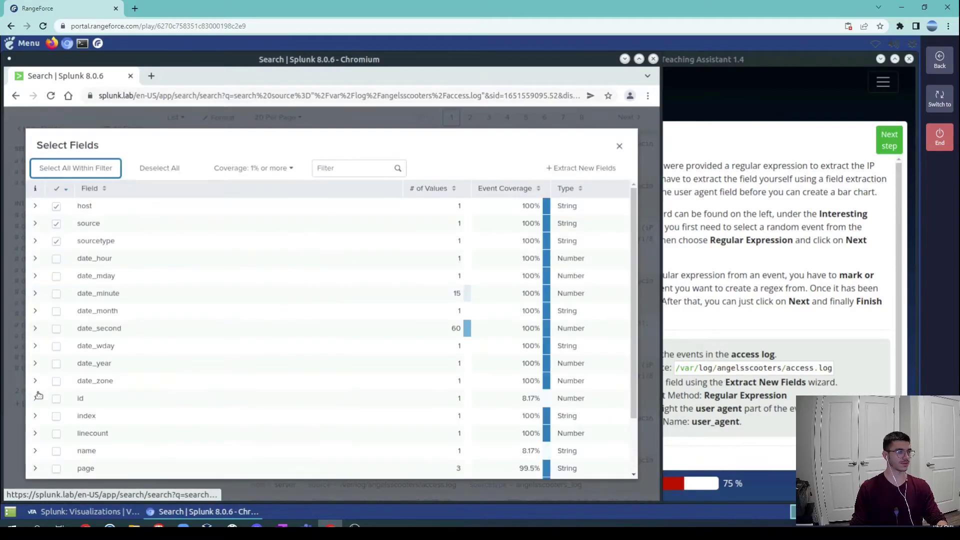
scroll(125, 327, down, 2)
click(337, 165)
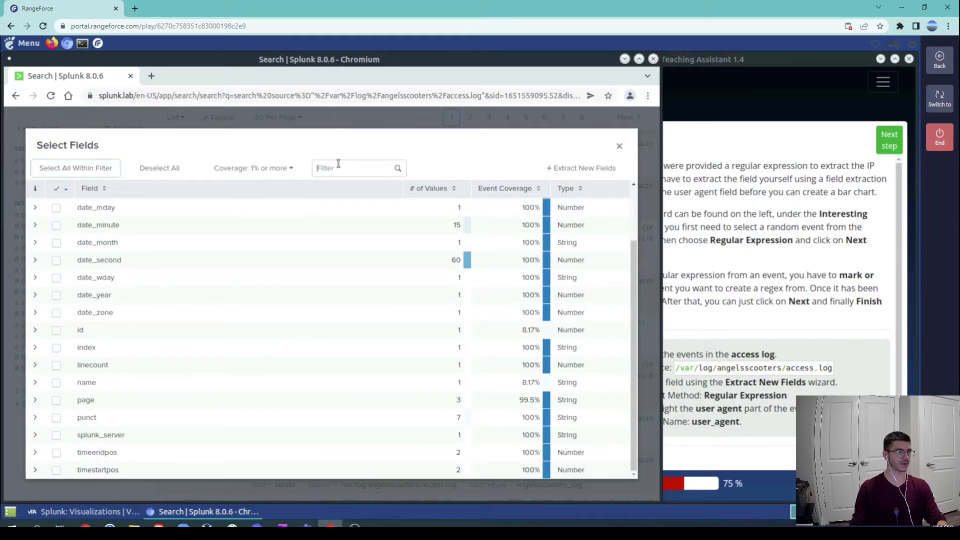
text(use)
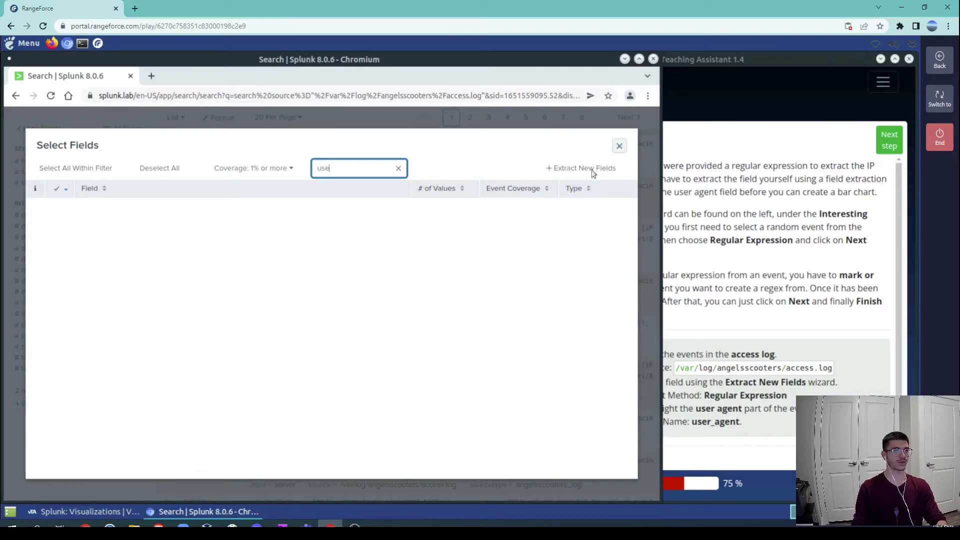
click(398, 168)
click(569, 168)
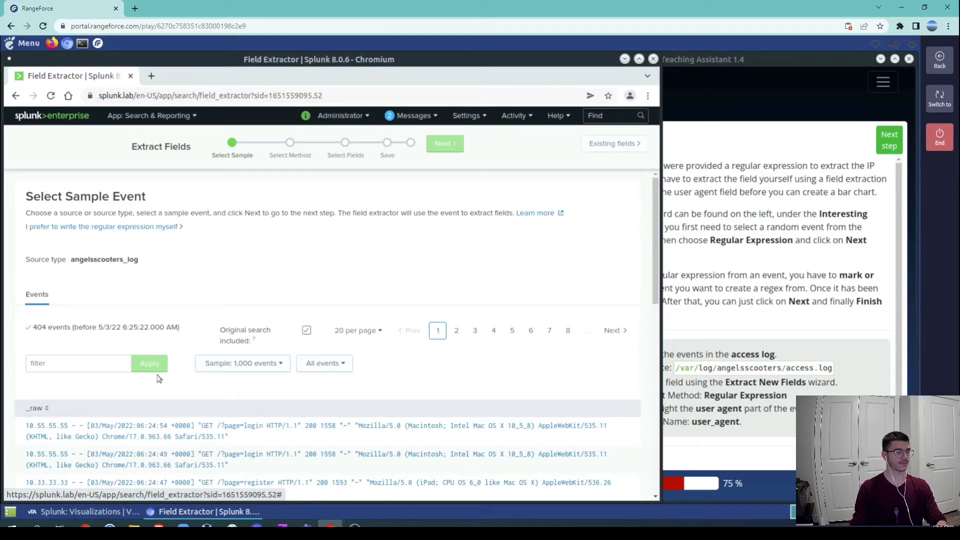
Use the first 404 access event as the sample and choose Regular Expression extraction.
click(245, 430)
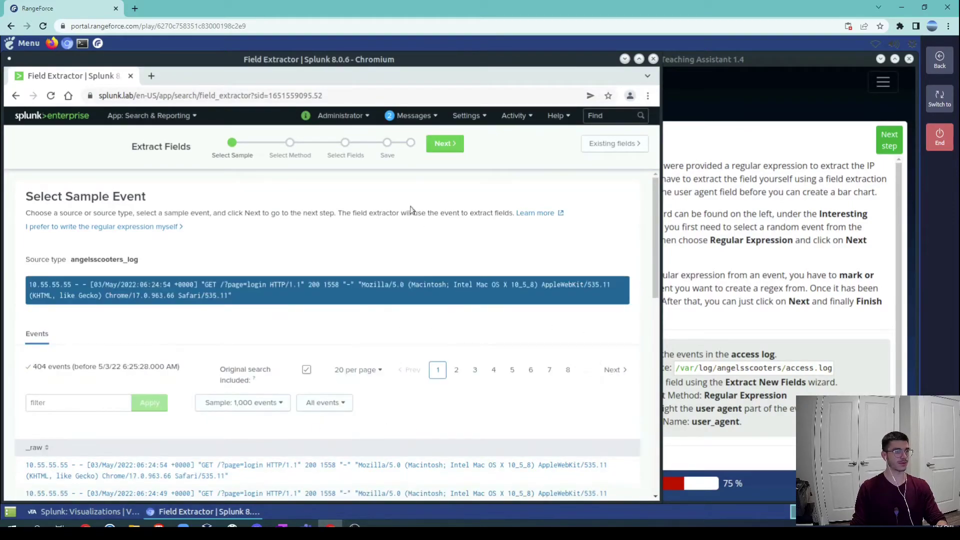
click(442, 143)
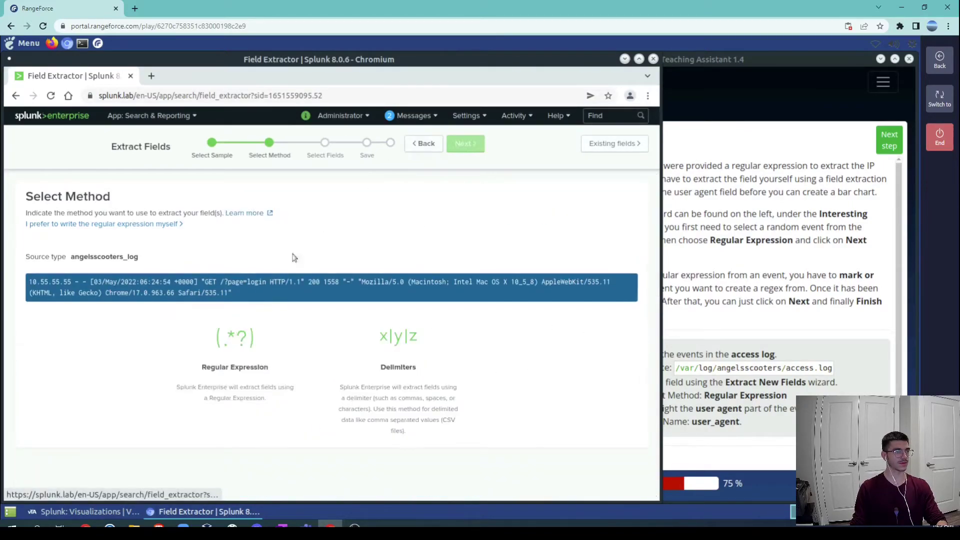
click(265, 365)
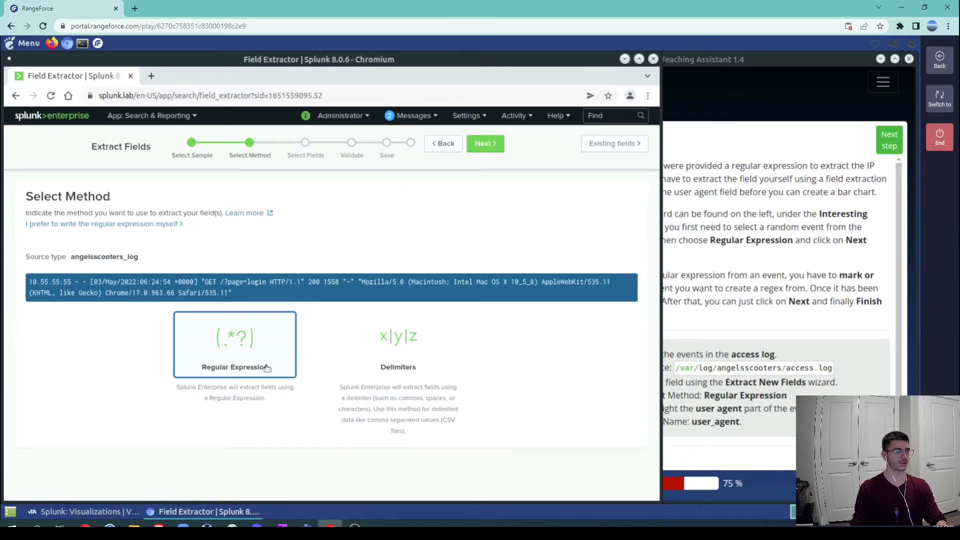
click(484, 144)
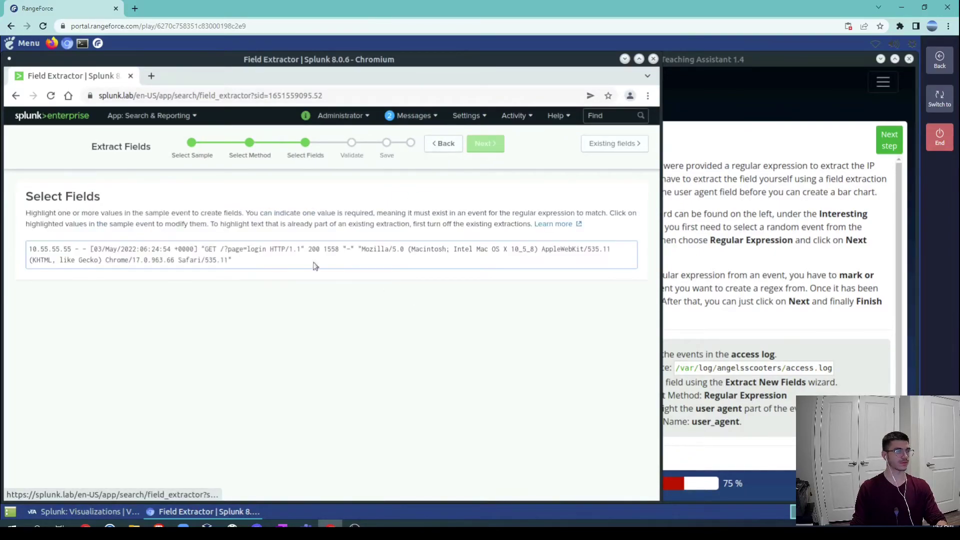
Mark the sample's user-agent string as a field named user_agent and add the extraction.
drag(359, 249, 370, 272)
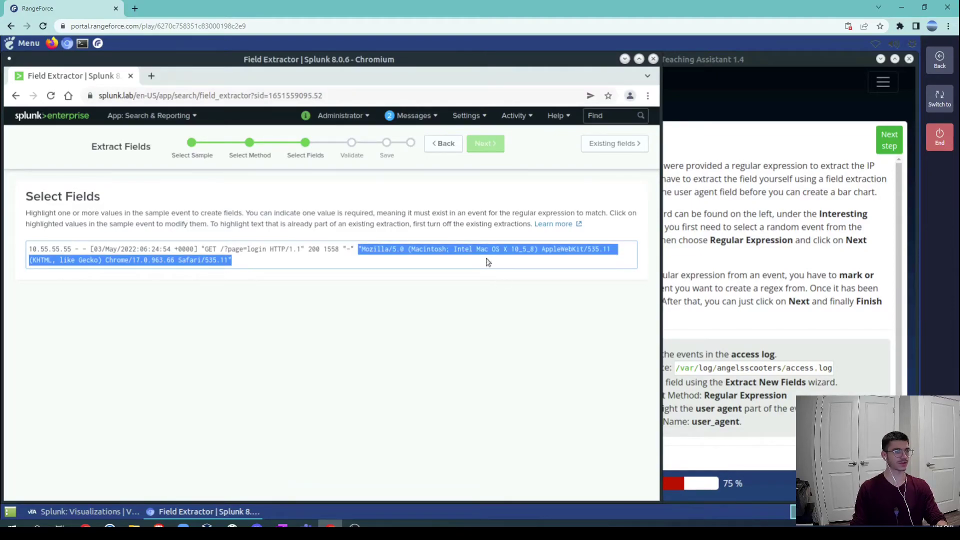
click(398, 248)
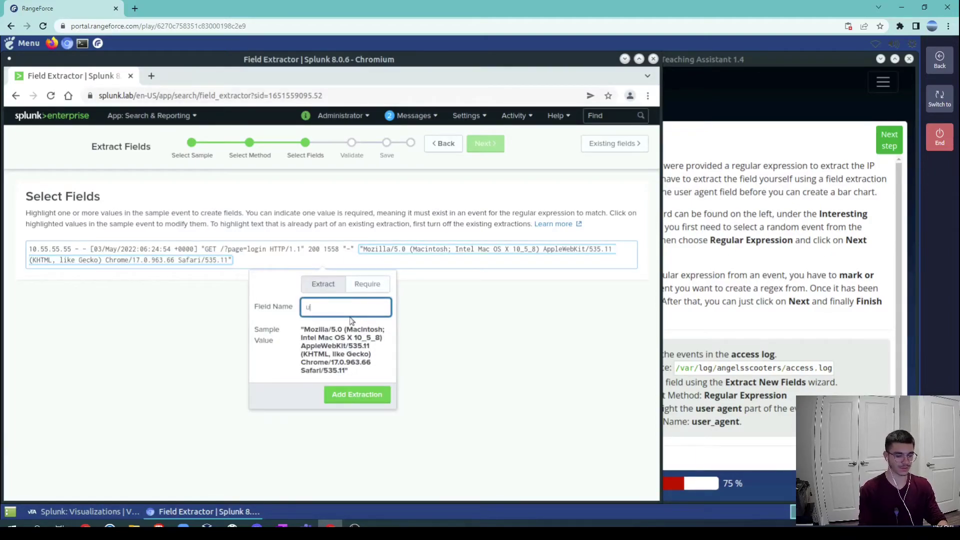
text(user_ag)
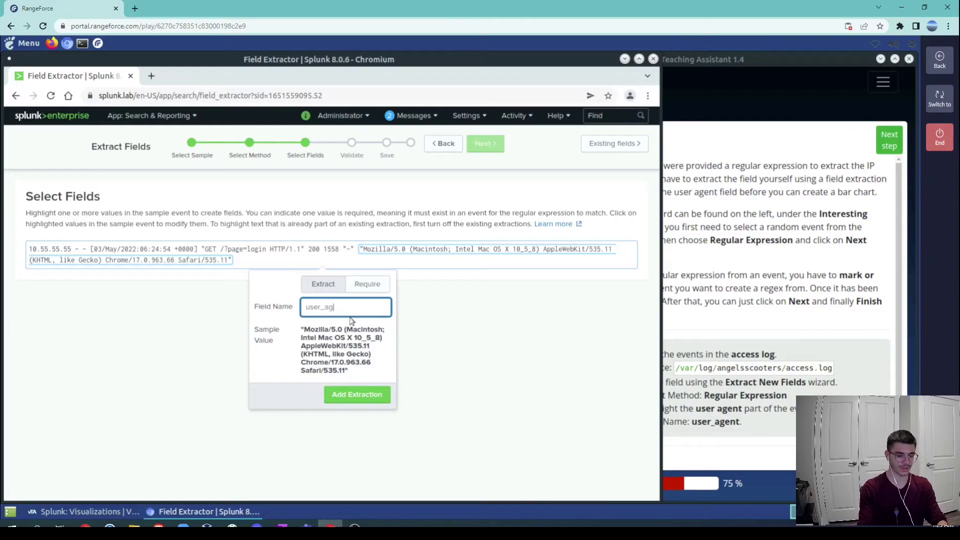
click(357, 395)
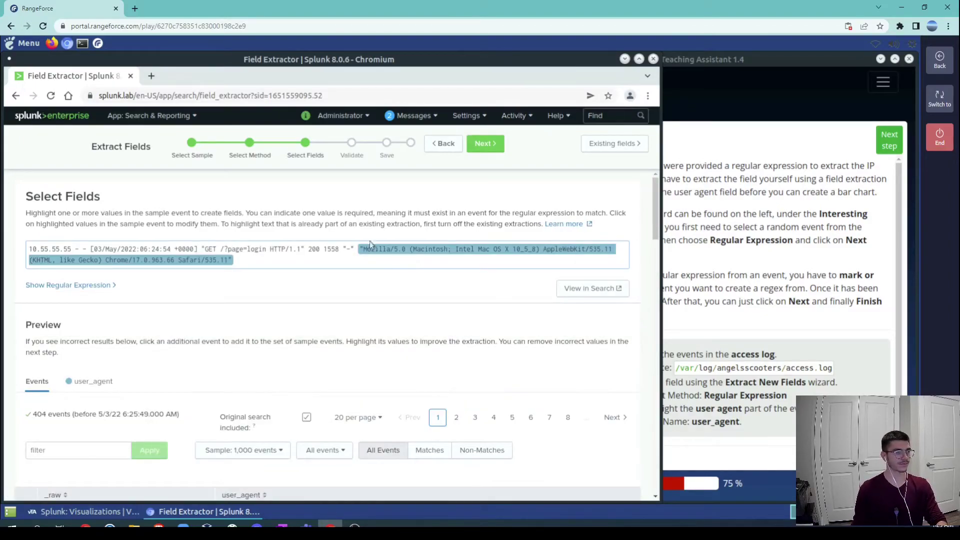
Advance to Validate and check user_agent values across the events.
click(486, 145)
scroll(202, 311, down, 5)
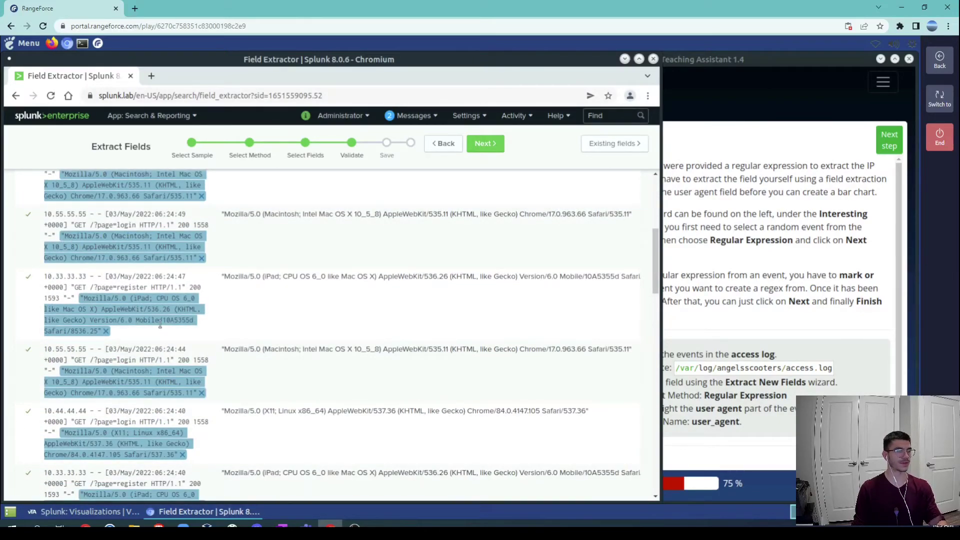
scroll(165, 324, down, 2)
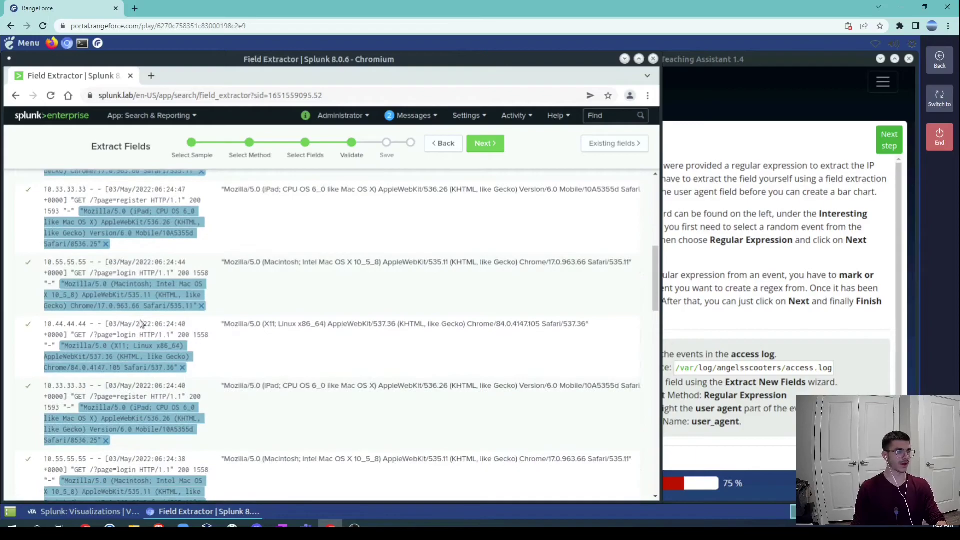
scroll(89, 298, down, 3)
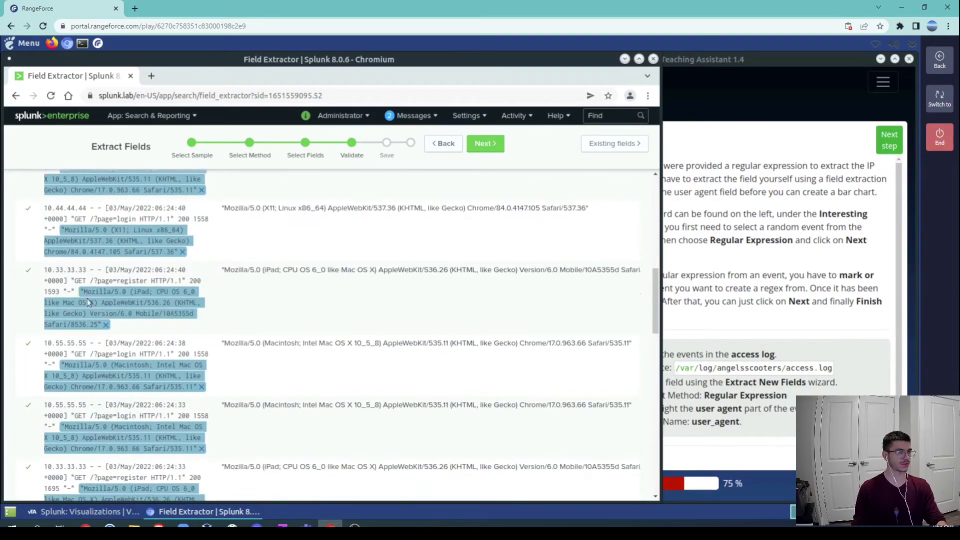
scroll(86, 291, down, 2)
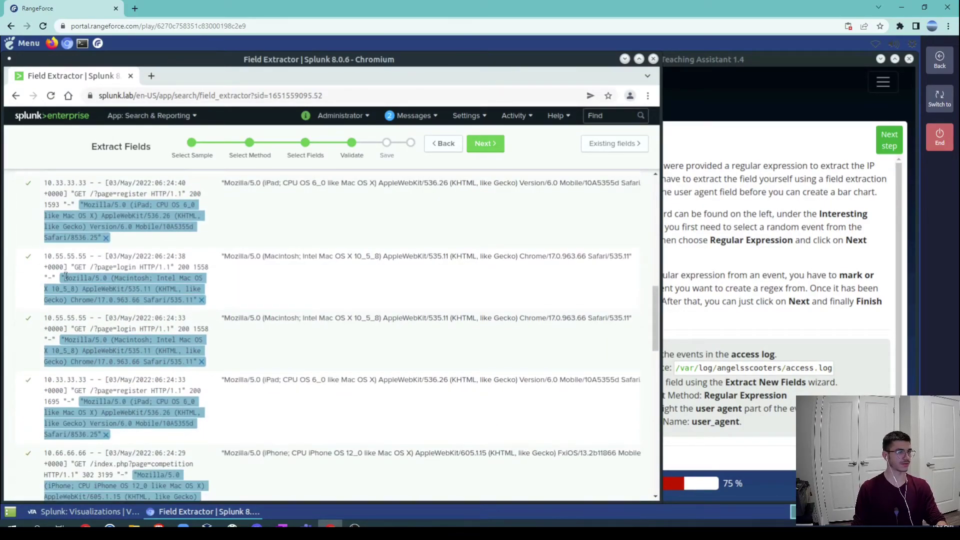
scroll(75, 290, down, 2)
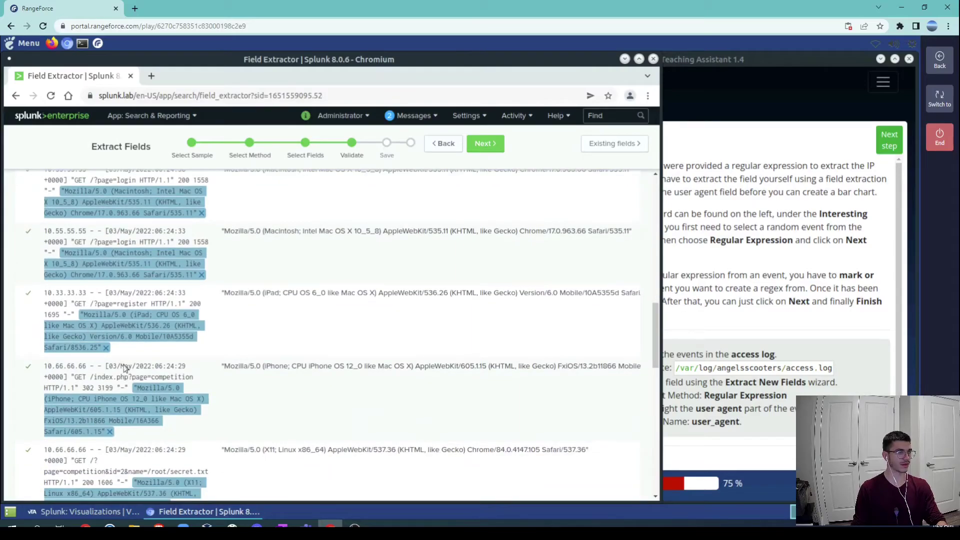
scroll(126, 367, up, 10)
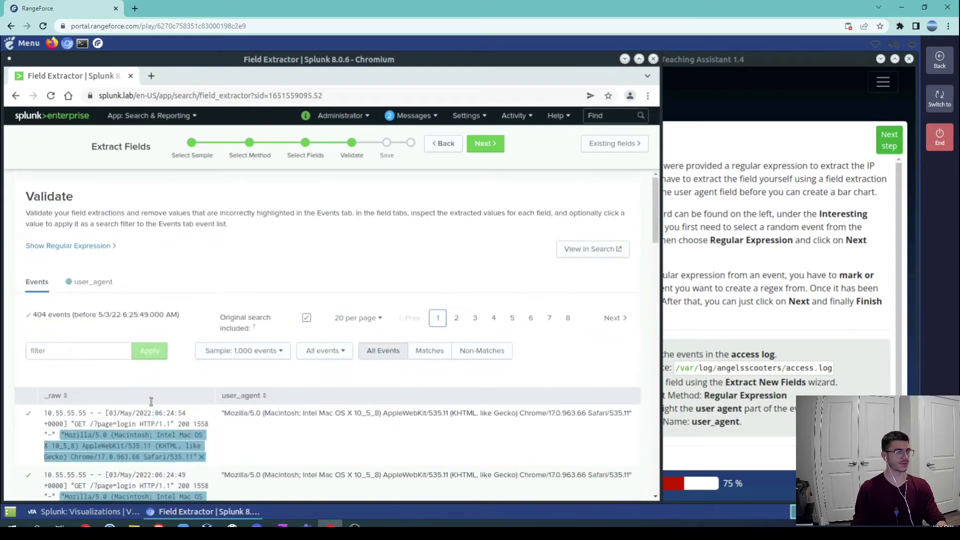
scroll(106, 402, down, 3)
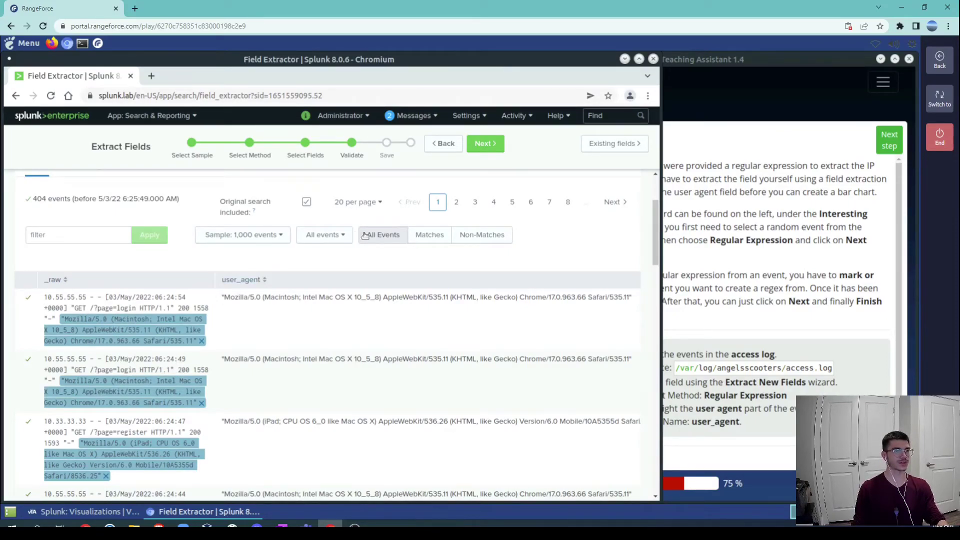
scroll(480, 208, up, 3)
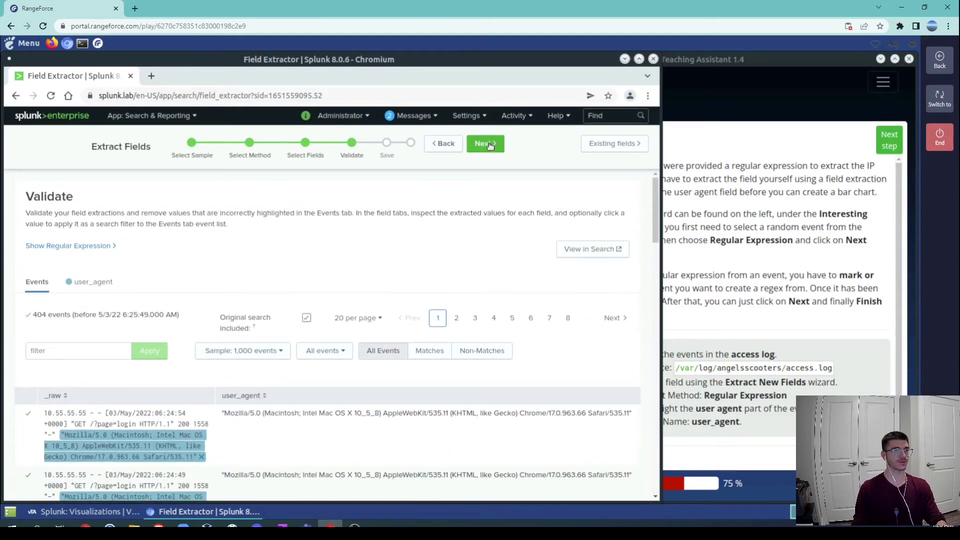
click(492, 146)
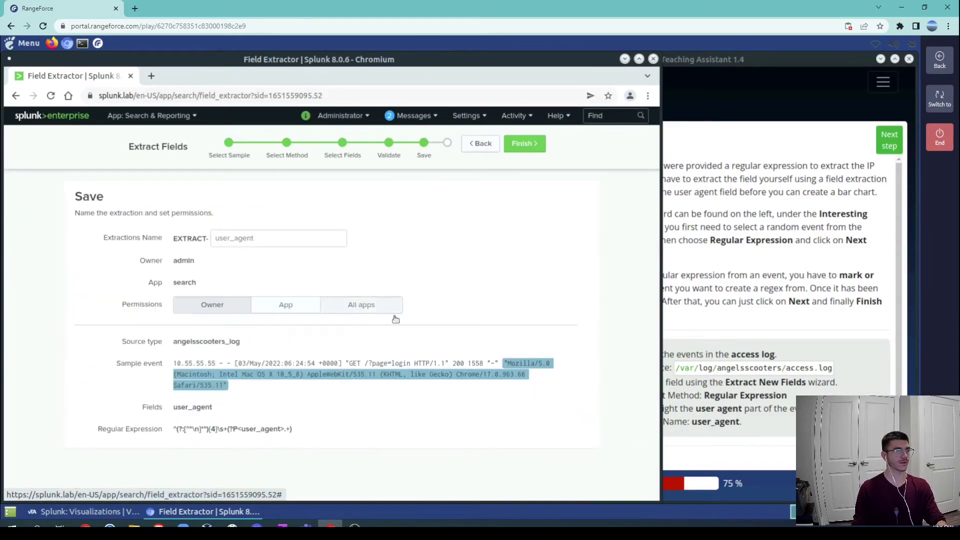
click(525, 145)
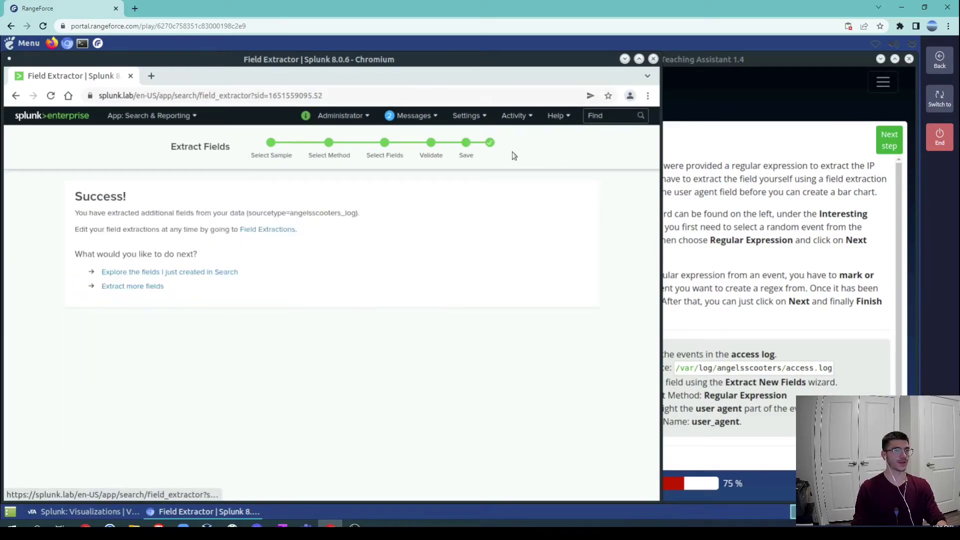
click(34, 120)
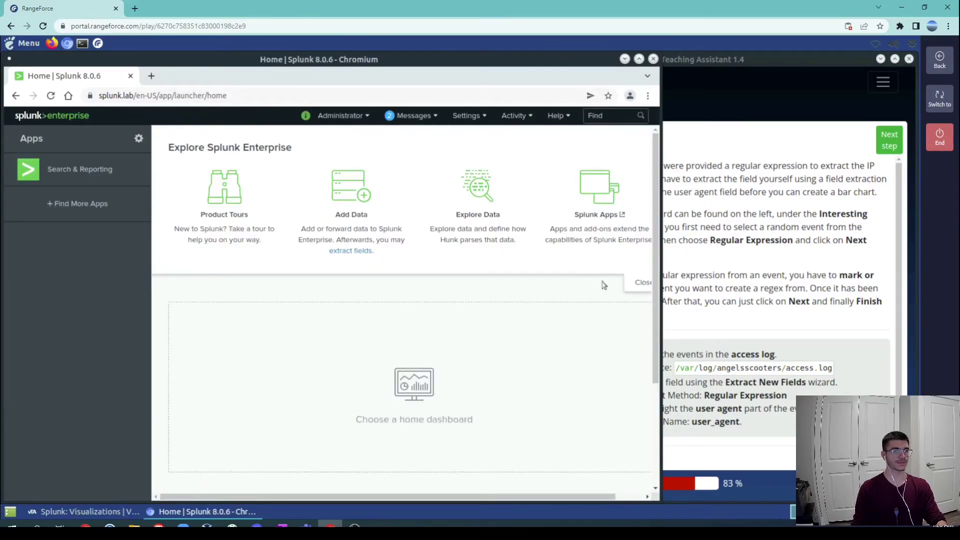
click(854, 343)
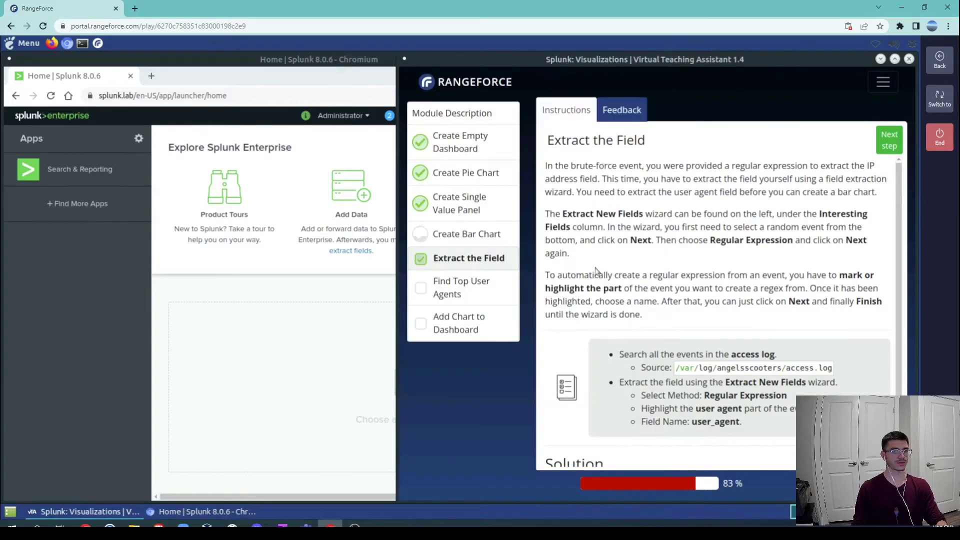
click(485, 296)
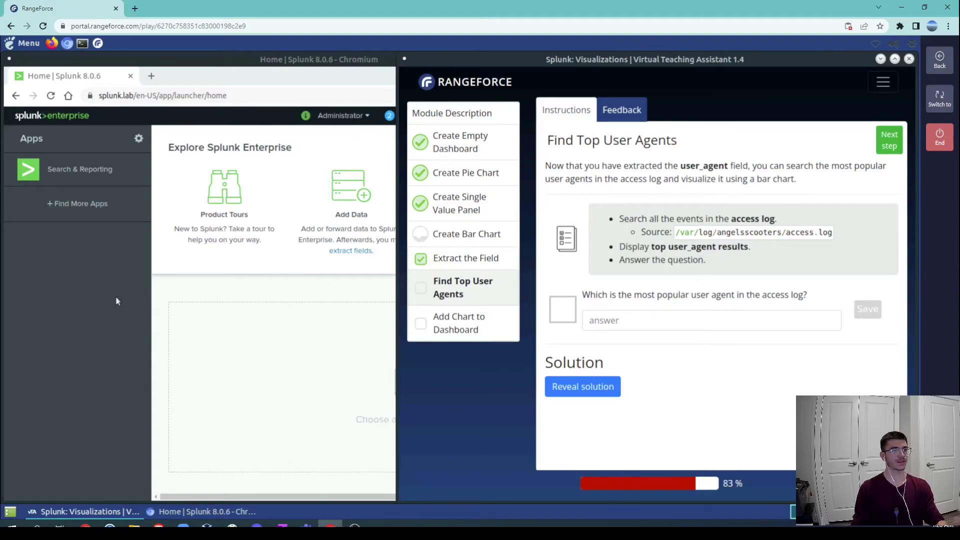
Run a new search: source="/var/log/angelsscooters/access.log" | top user_agent.
click(71, 169)
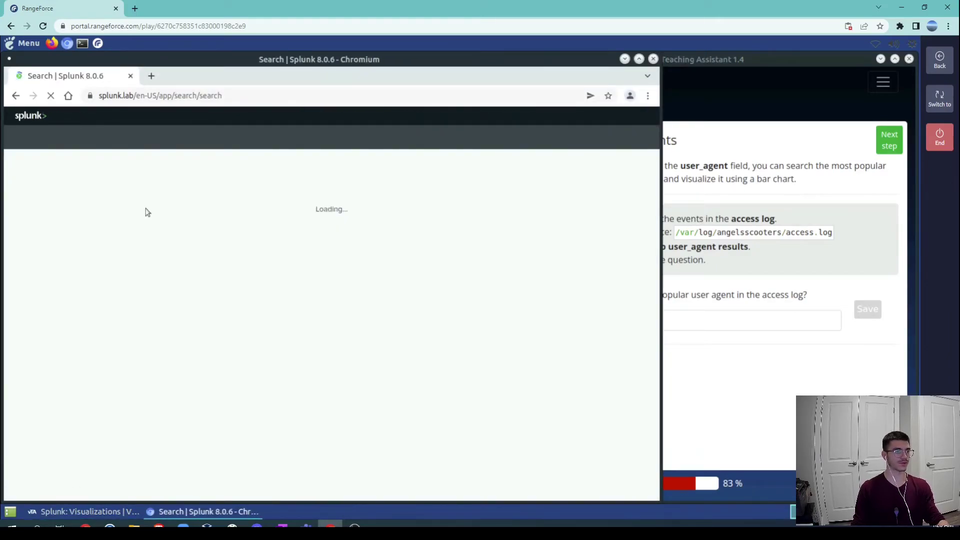
click(84, 195)
text(source)
key(Down)
key(Return)
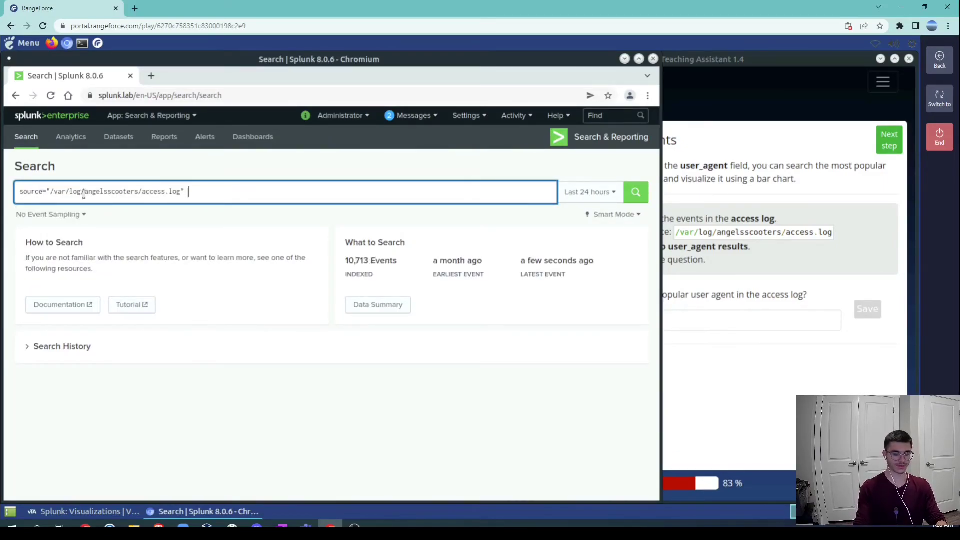
text(| top user_agent)
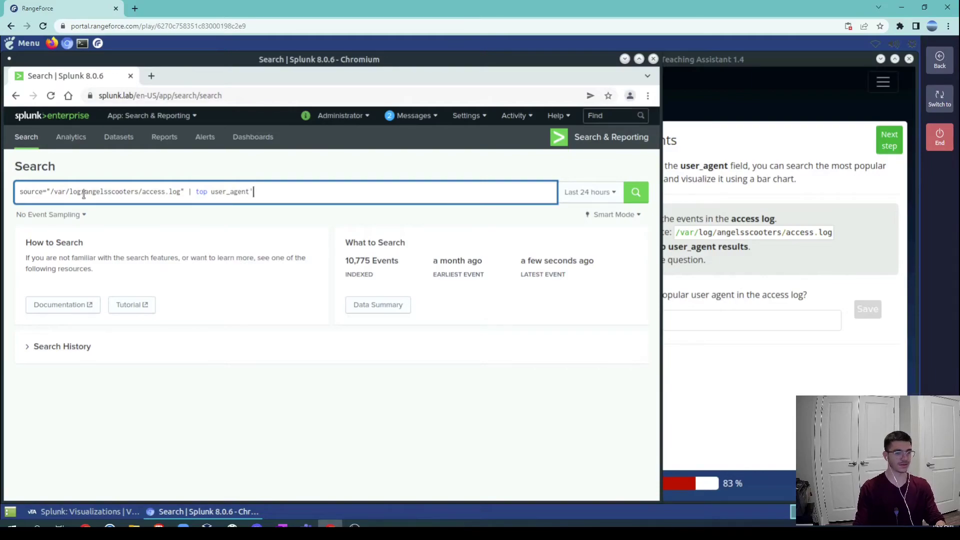
key(Return)
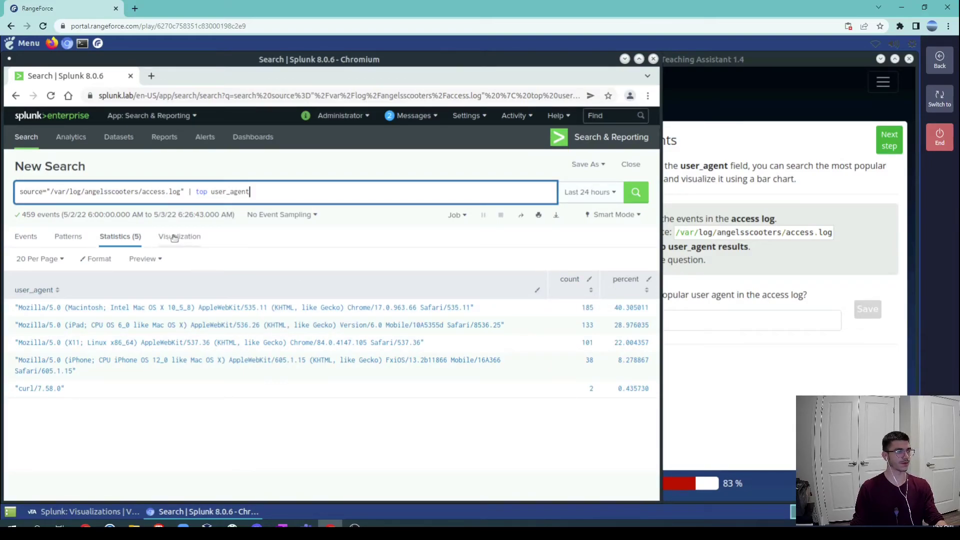
Sort the top user_agent results by count, largest first.
click(656, 321)
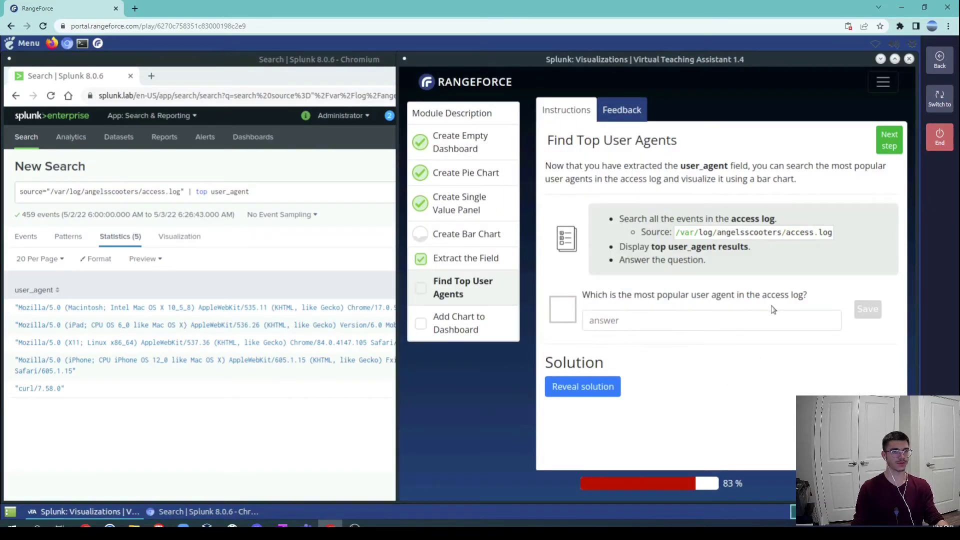
click(252, 424)
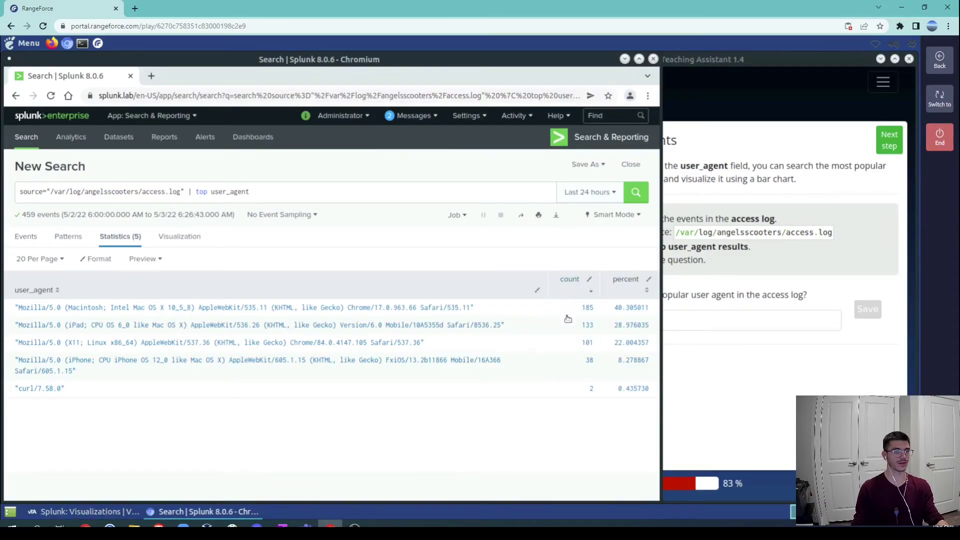
click(569, 291)
click(570, 291)
Submit the top Macintosh Chrome/17.0.963.66 user agent as the lab answer.
drag(498, 307, 15, 308)
key(ctrl+c)
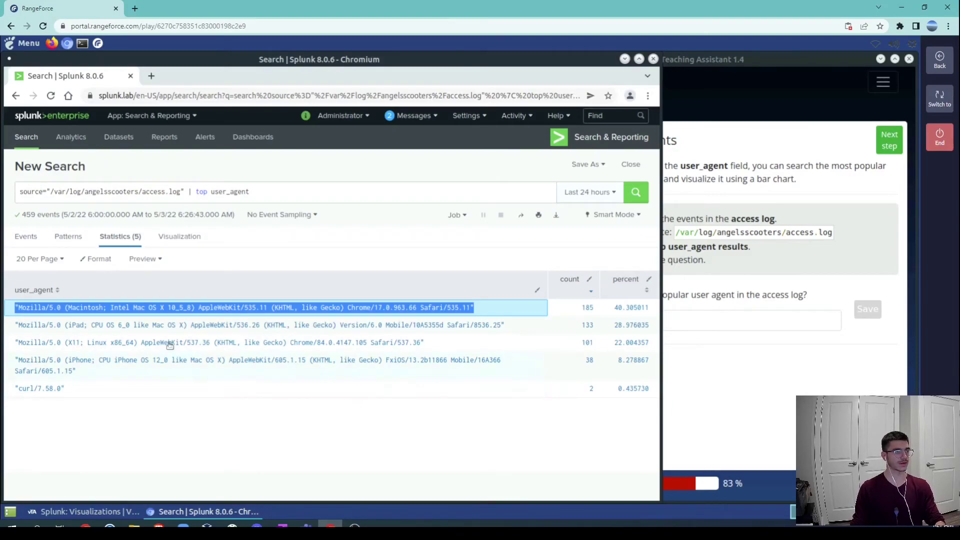
click(713, 331)
key(ctrl+v)
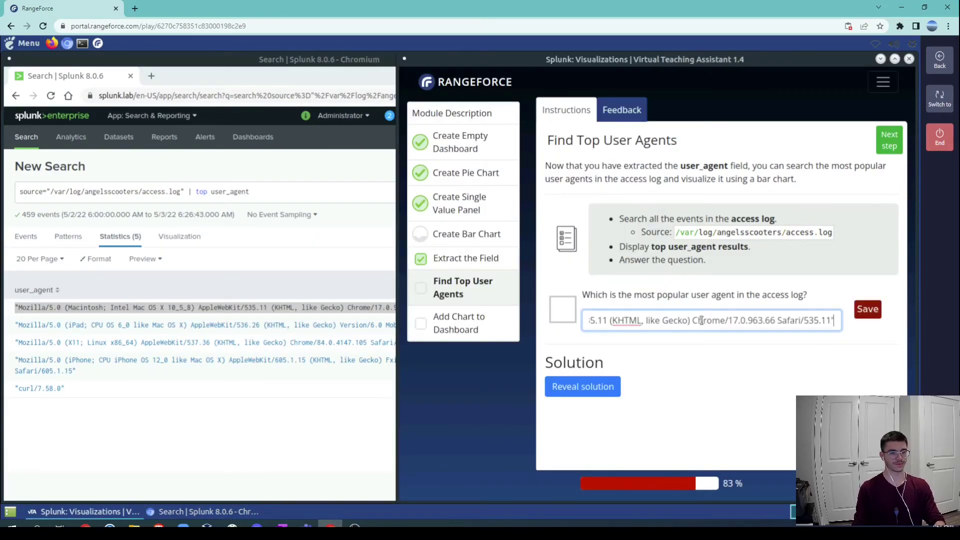
key(Return)
click(122, 453)
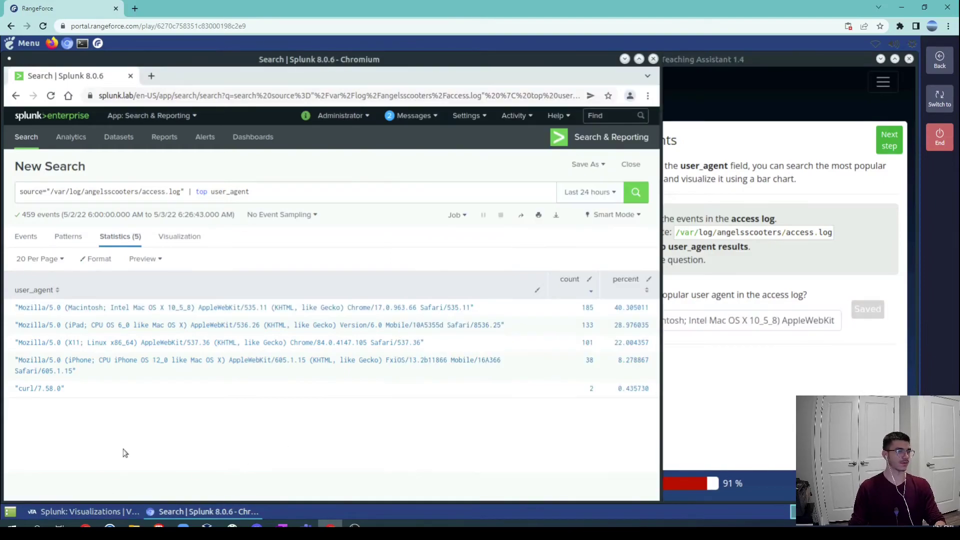
Show the top user_agent results as a Bar Chart visualization.
click(169, 236)
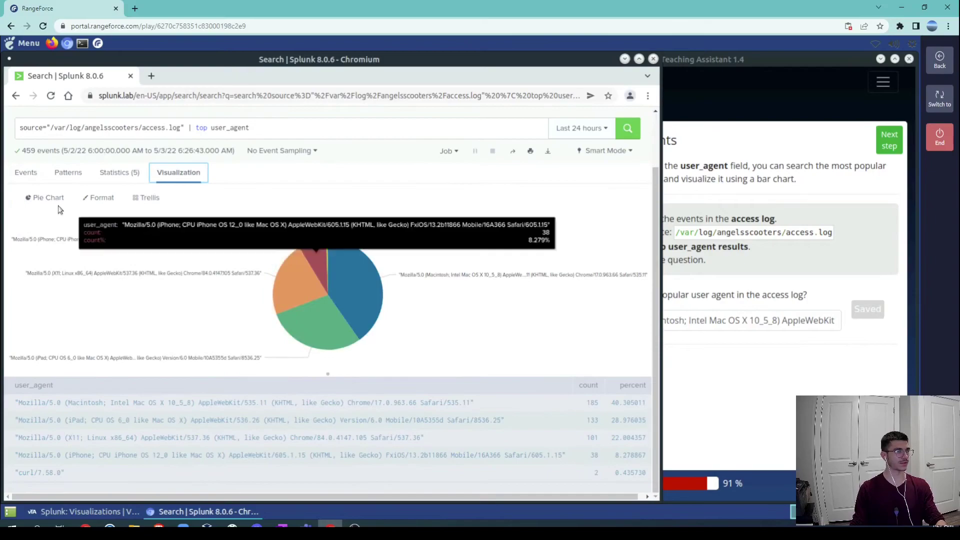
scroll(63, 218, down, 1)
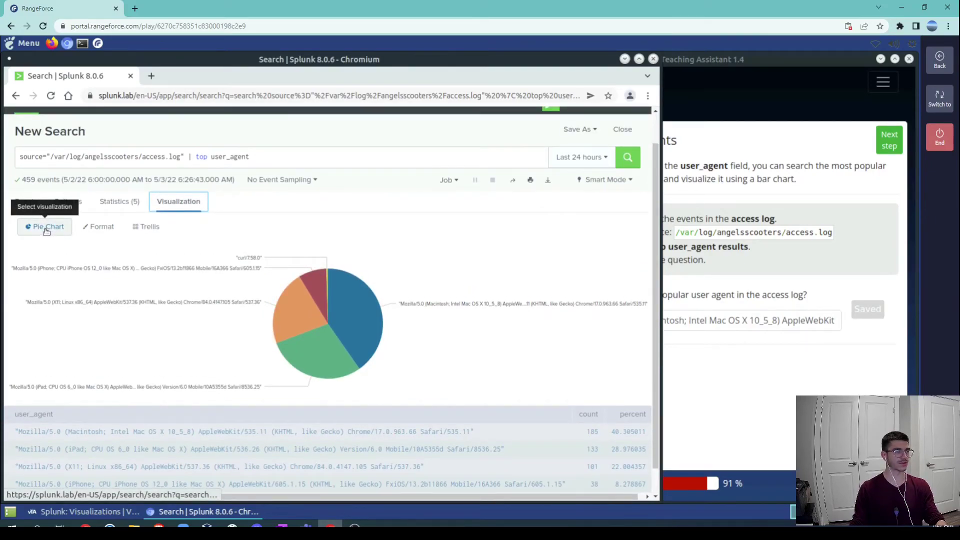
click(44, 230)
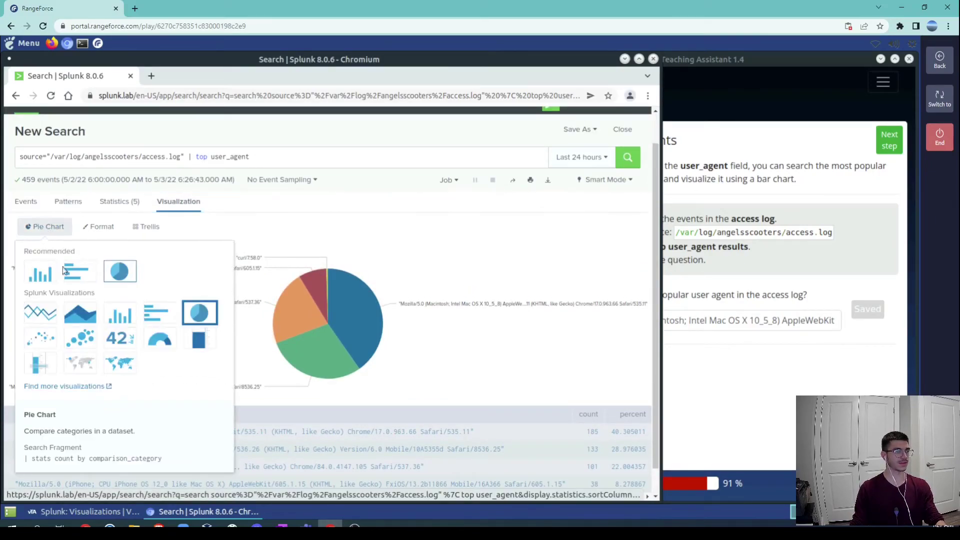
click(155, 315)
Advance the RangeForce lab to the Add Chart to Dashboard step.
click(800, 383)
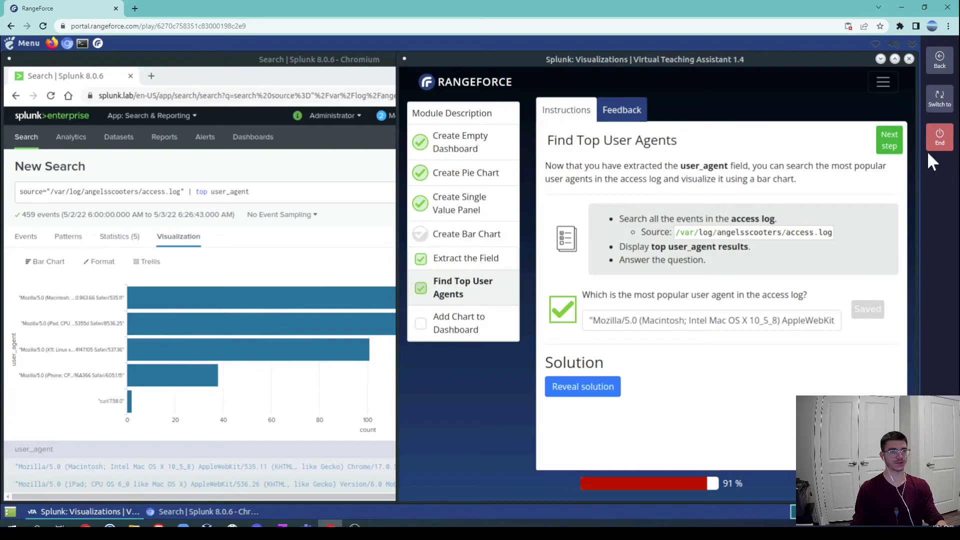
click(890, 141)
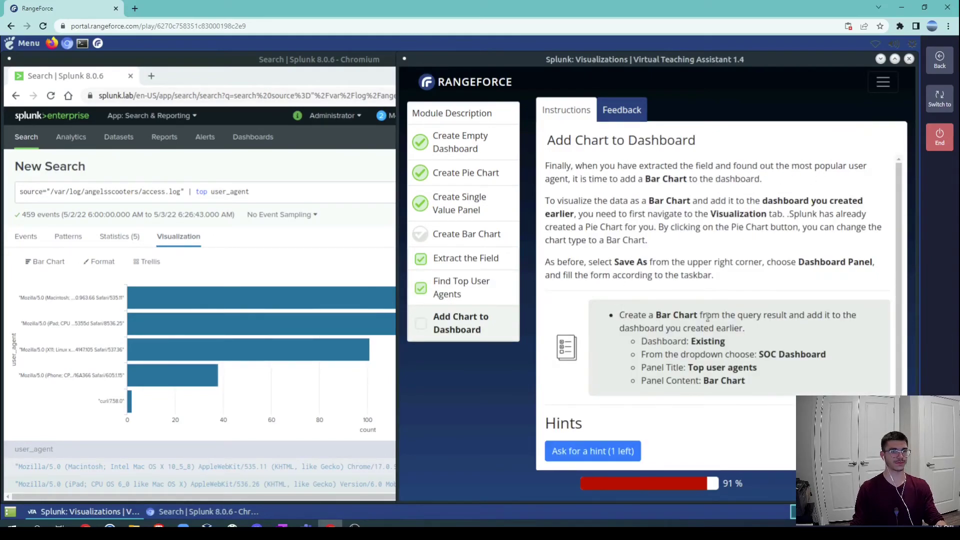
drag(720, 316, 661, 325)
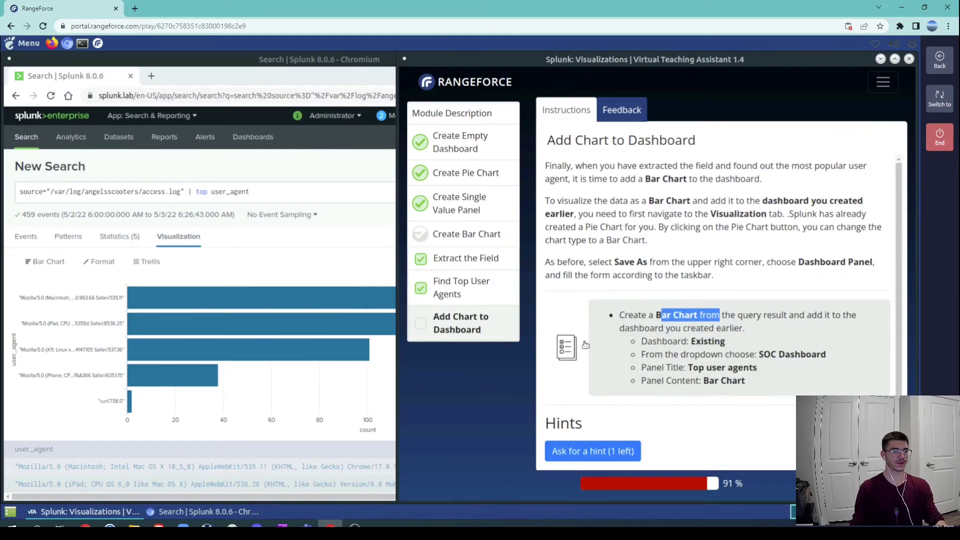
click(288, 240)
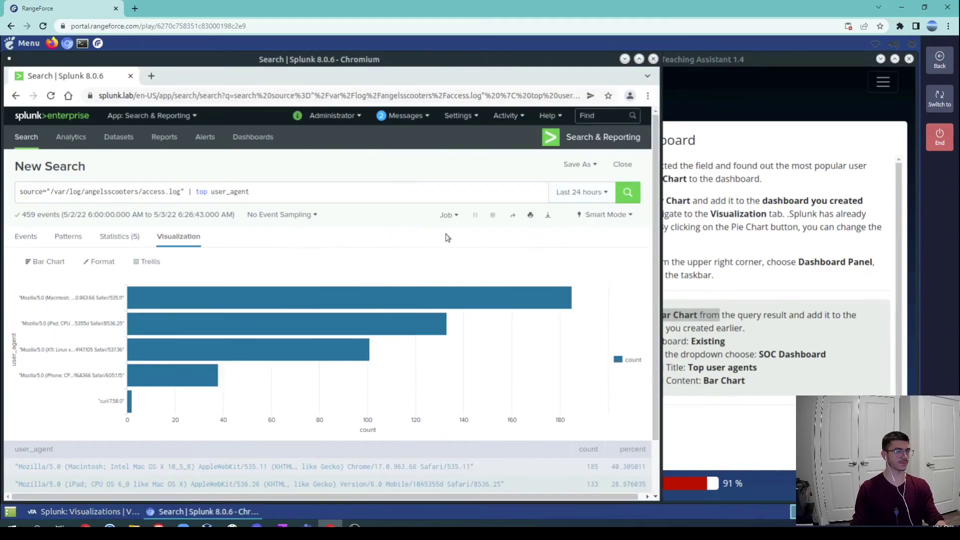
Save the bar chart as panel 'Top user agents' on the existing SOC Dashboard and view it.
click(575, 164)
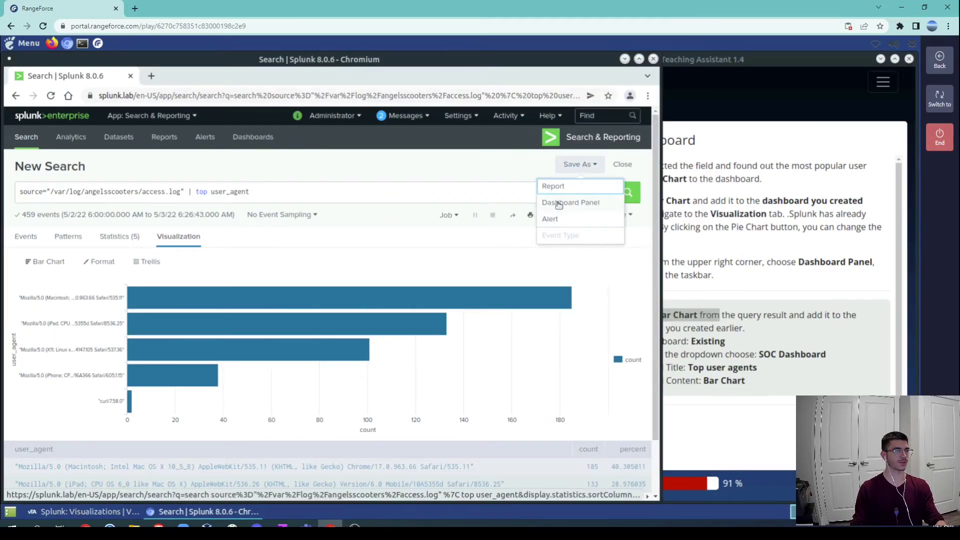
click(559, 203)
click(413, 192)
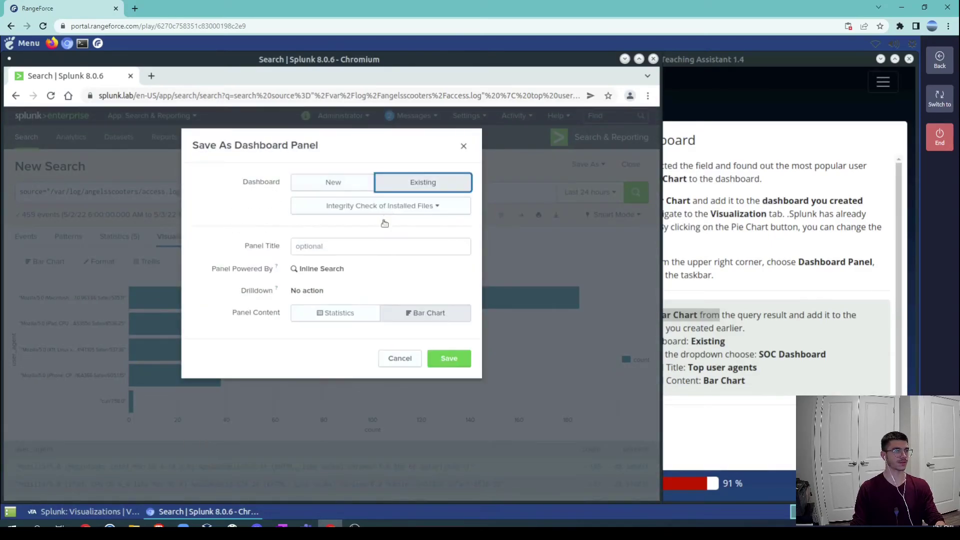
click(359, 209)
click(352, 271)
click(312, 244)
text(Top)
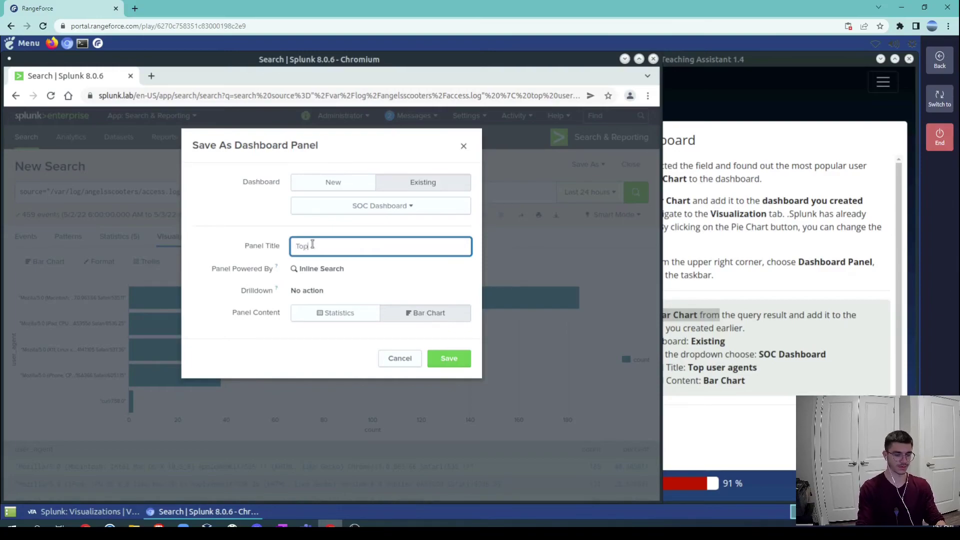
text( user agents)
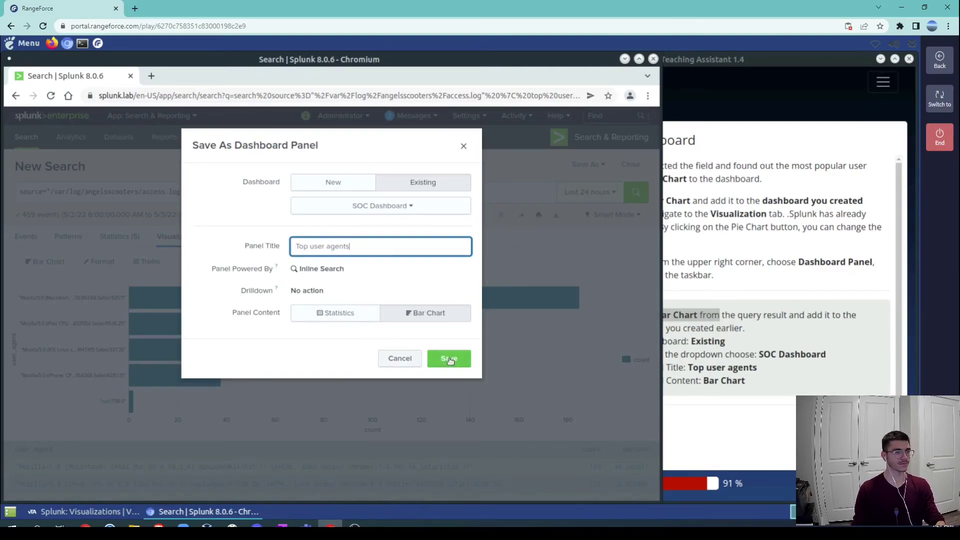
click(449, 358)
click(420, 236)
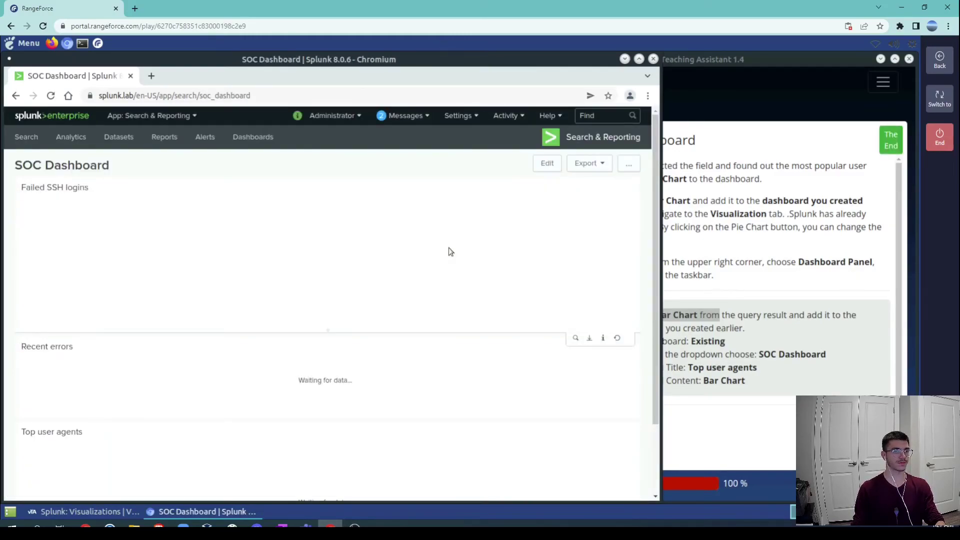
scroll(395, 350, down, 2)
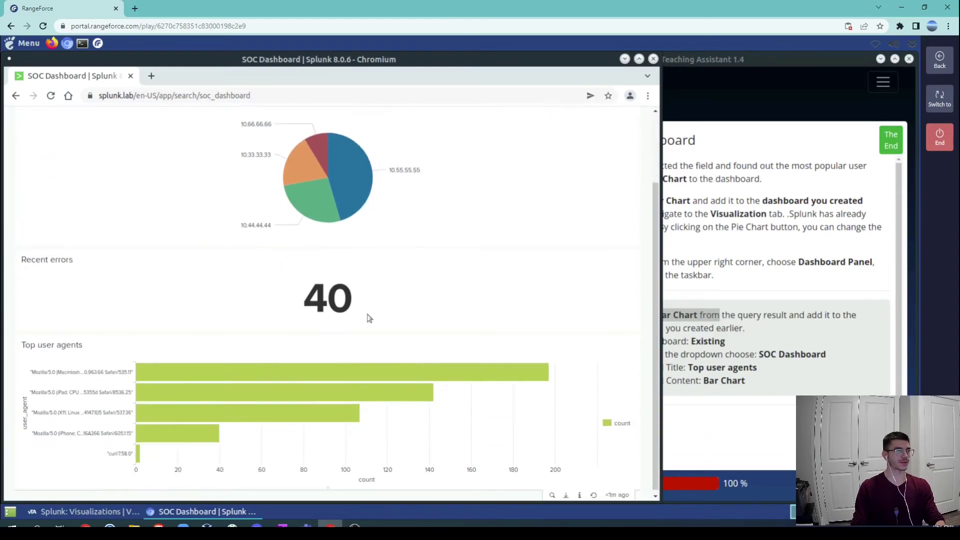
scroll(125, 203, up, 1)
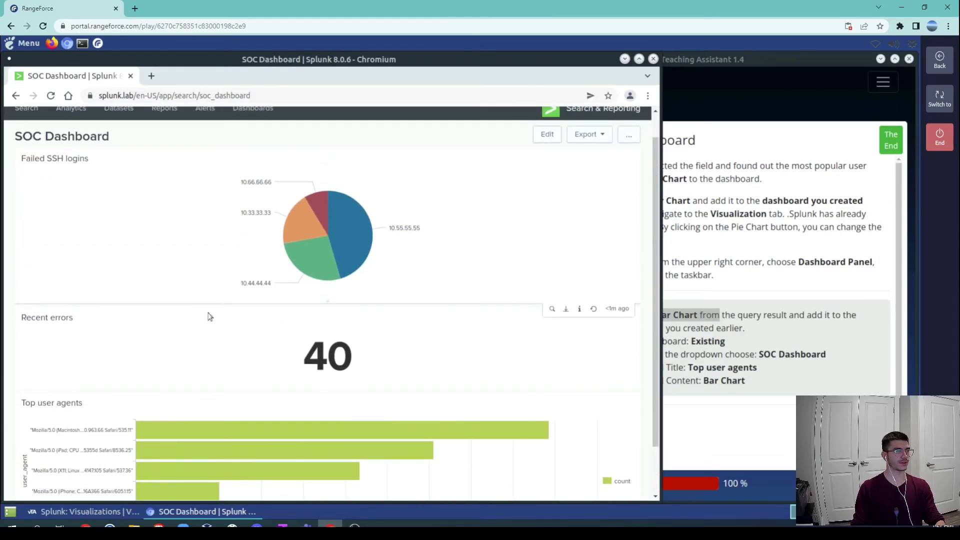
mouse_move(302, 456)
mouse_move(289, 432)
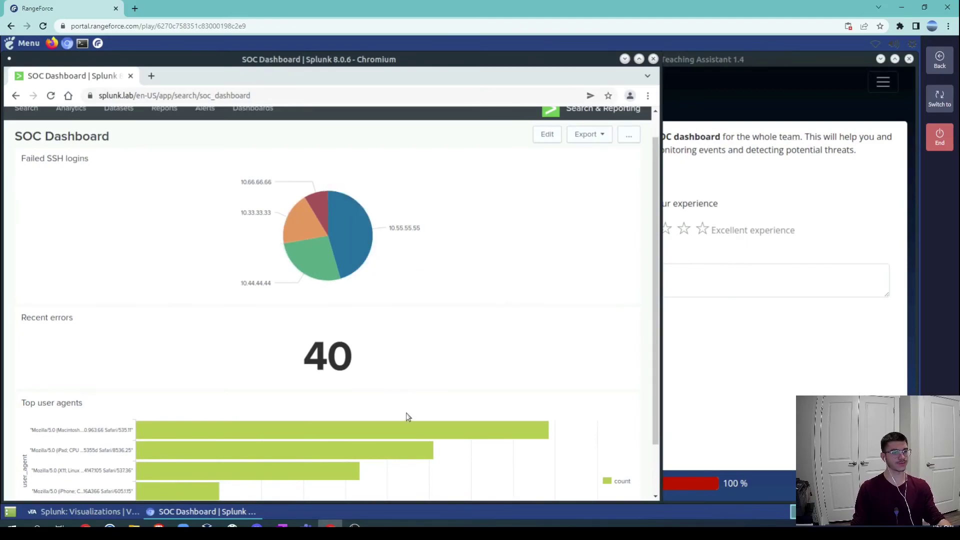
scroll(410, 417, down, 1)
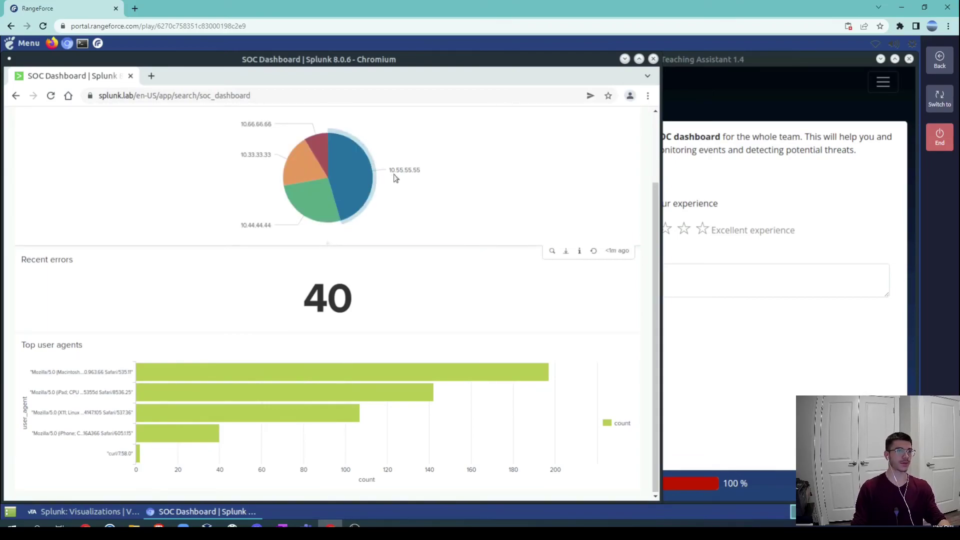
mouse_move(361, 173)
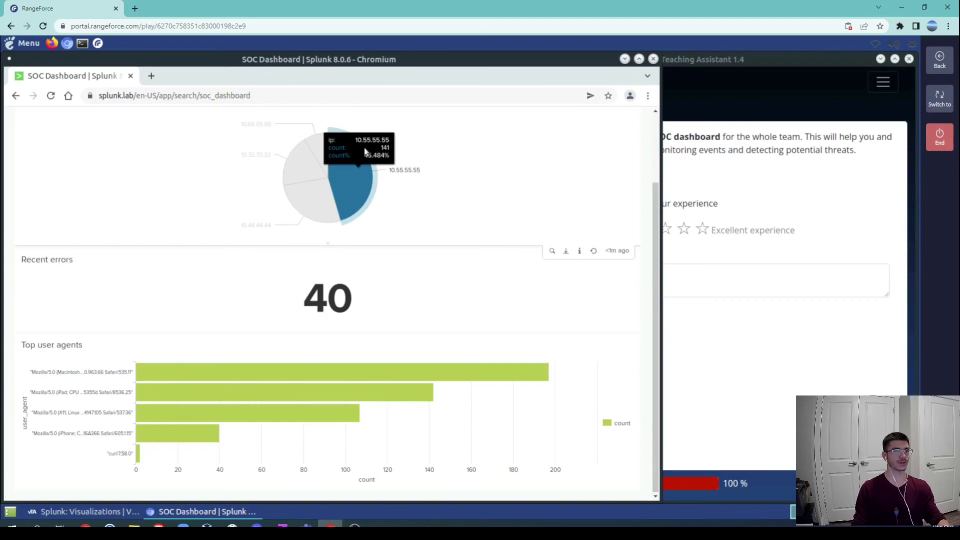
scroll(414, 343, up, 3)
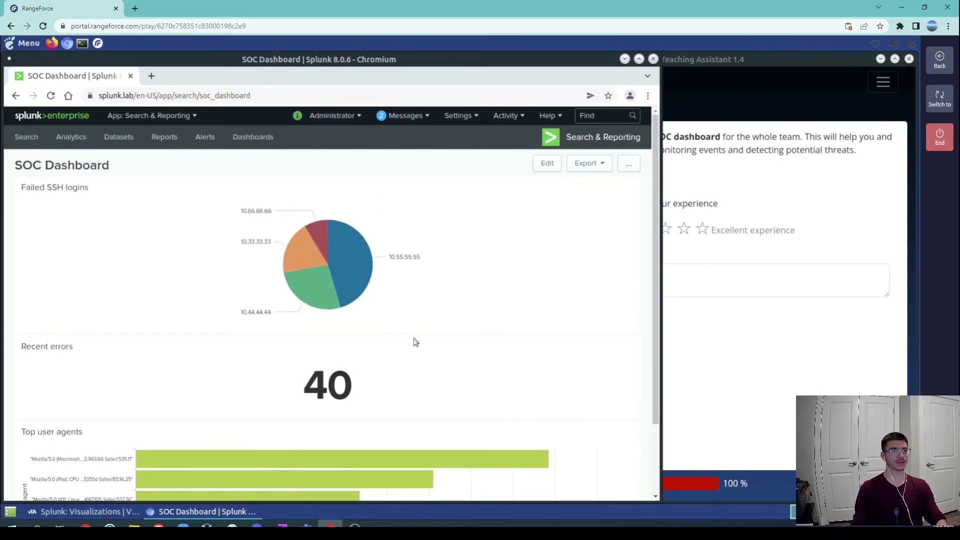
scroll(414, 344, down, 3)
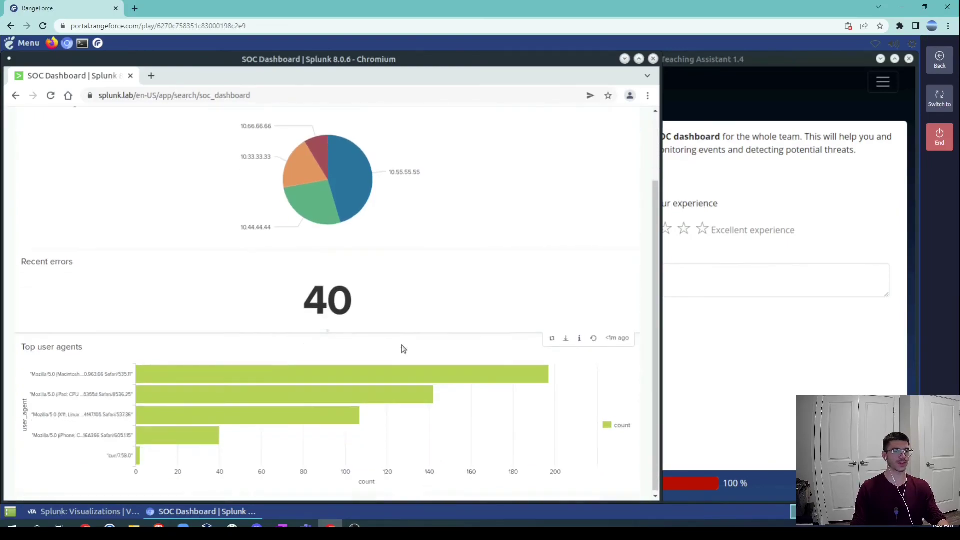